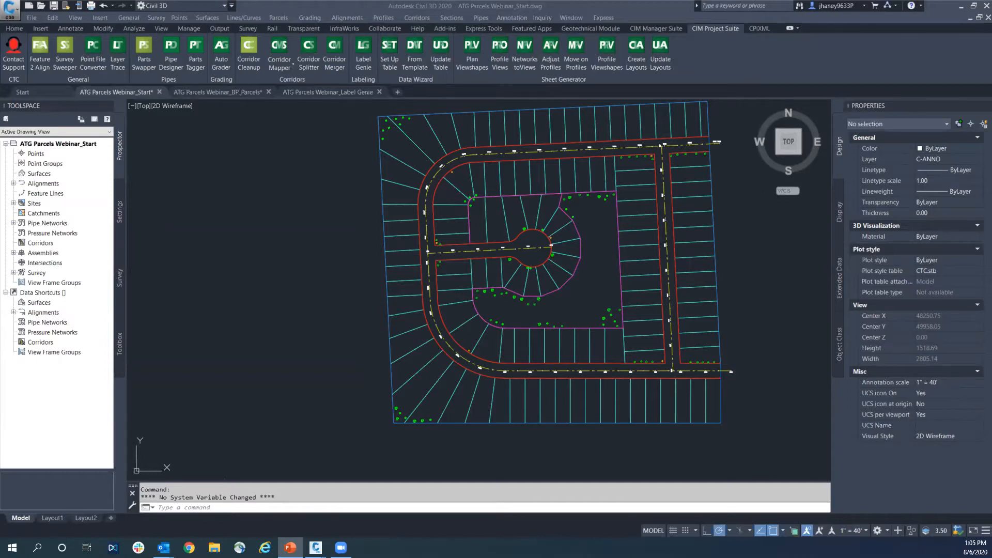
Examine the properties of the outer boundary polyline, a side lot line and a front lot line in the northwest corner
{"action": "left_click", "coordinate": [251, 258]}
{"action": "mouse_move", "coordinate": [304, 289]}
{"action": "middle_mouse_down"}
{"action": "mouse_move", "coordinate": [274, 307]}
{"action": "mouse_move", "coordinate": [197, 310]}
{"action": "middle_mouse_up"}
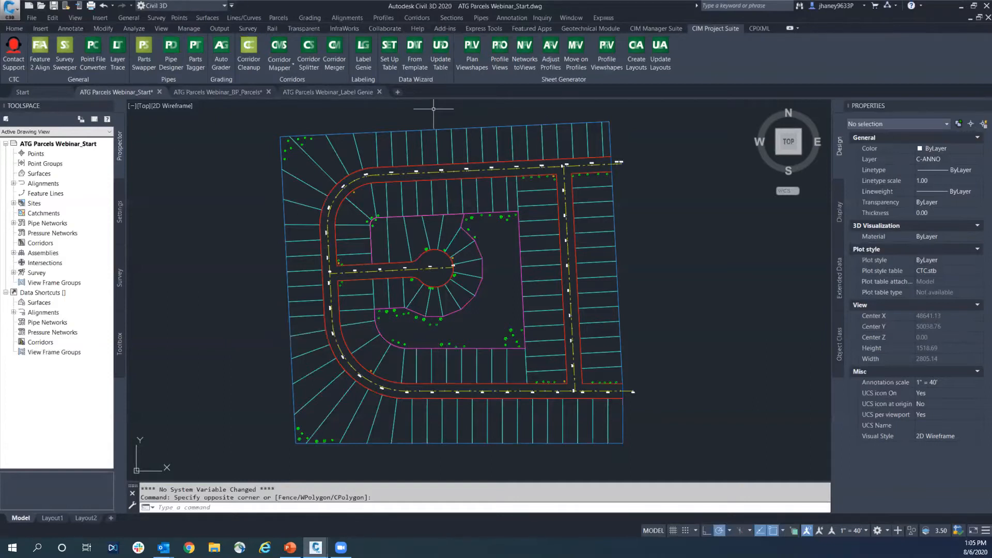
{"action": "key", "text": "Escape"}
{"action": "left_click", "coordinate": [443, 129]}
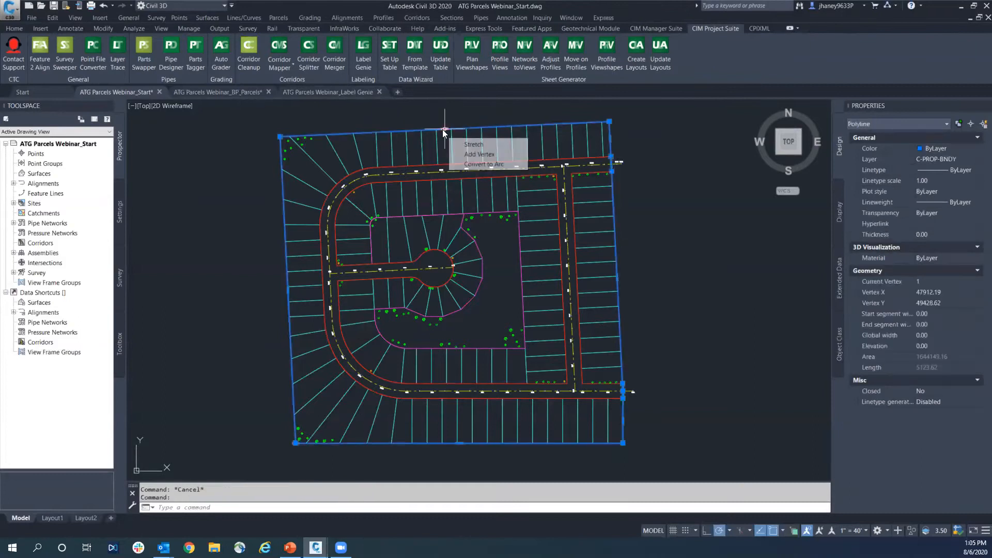
{"action": "left_click", "coordinate": [483, 161]}
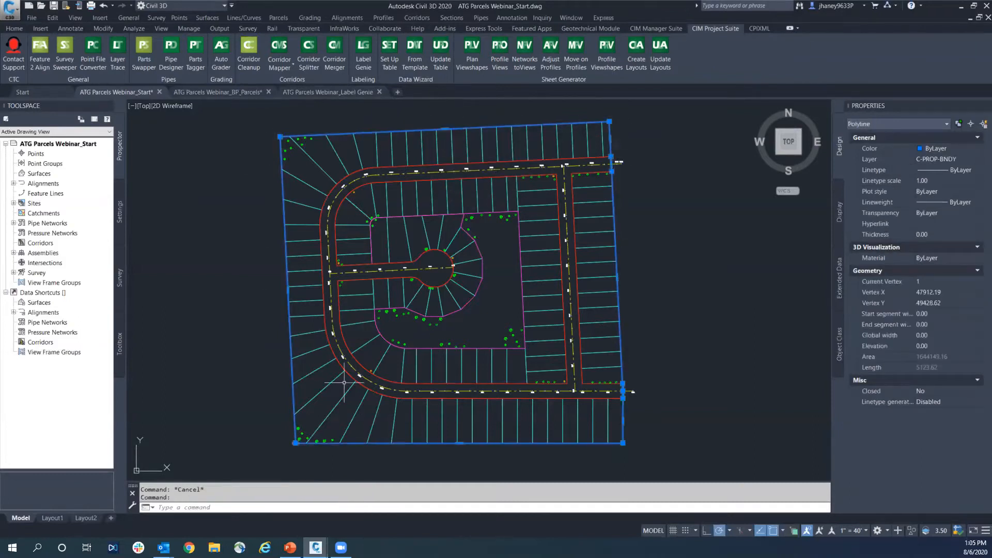
{"action": "key", "text": "Escape"}
{"action": "left_click", "coordinate": [344, 164]}
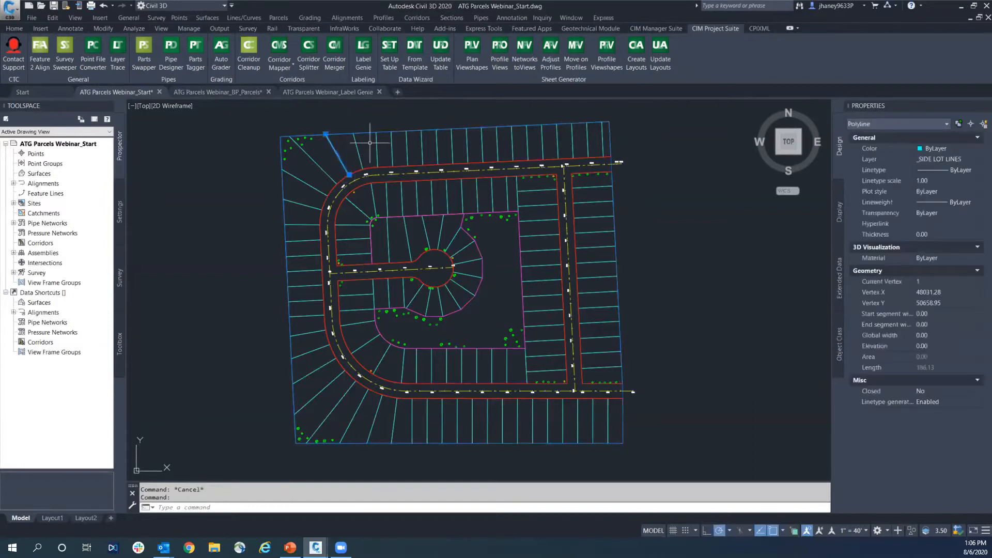
{"action": "left_click", "coordinate": [350, 178]}
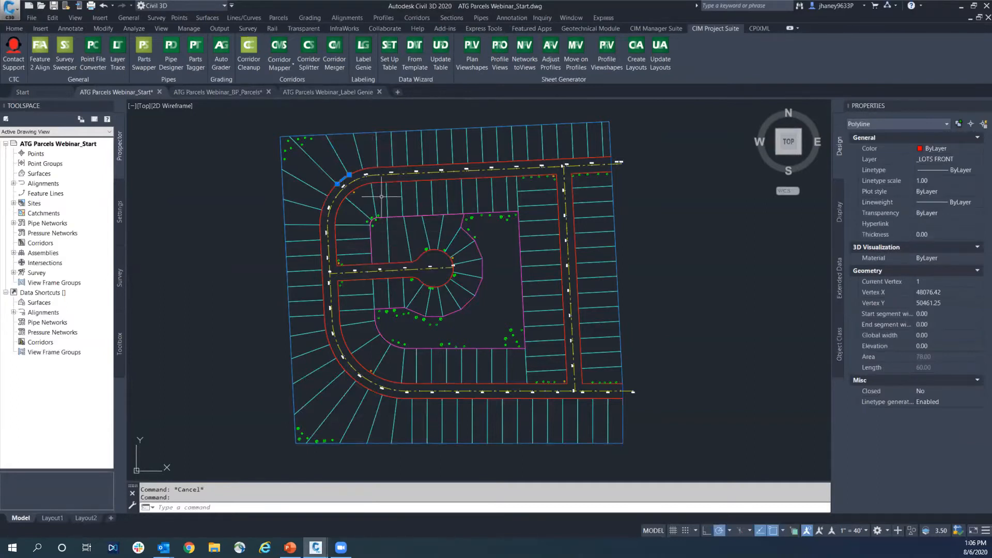
{"action": "key", "text": "Escape"}
Inspect the cul-de-sac right-of-way polyline, and select all similar right-of-way lines
{"action": "left_click", "coordinate": [361, 265]}
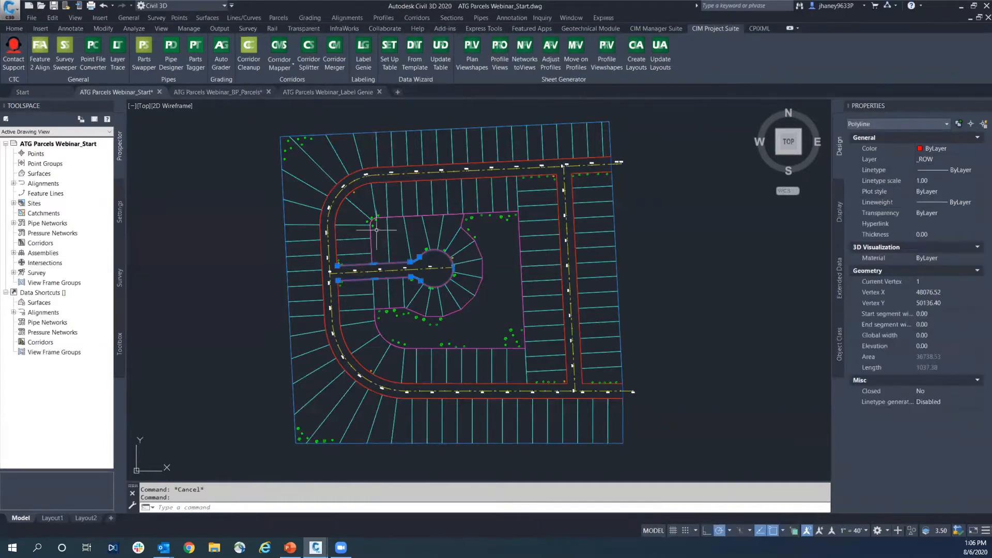
{"action": "right_click", "coordinate": [387, 267]}
{"action": "left_click", "coordinate": [423, 430]}
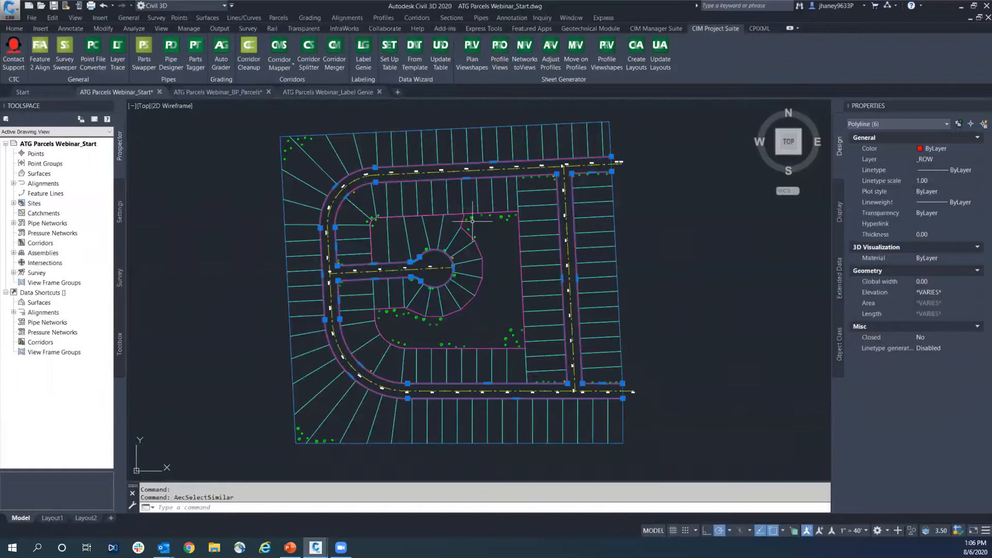
{"action": "key", "text": "Escape"}
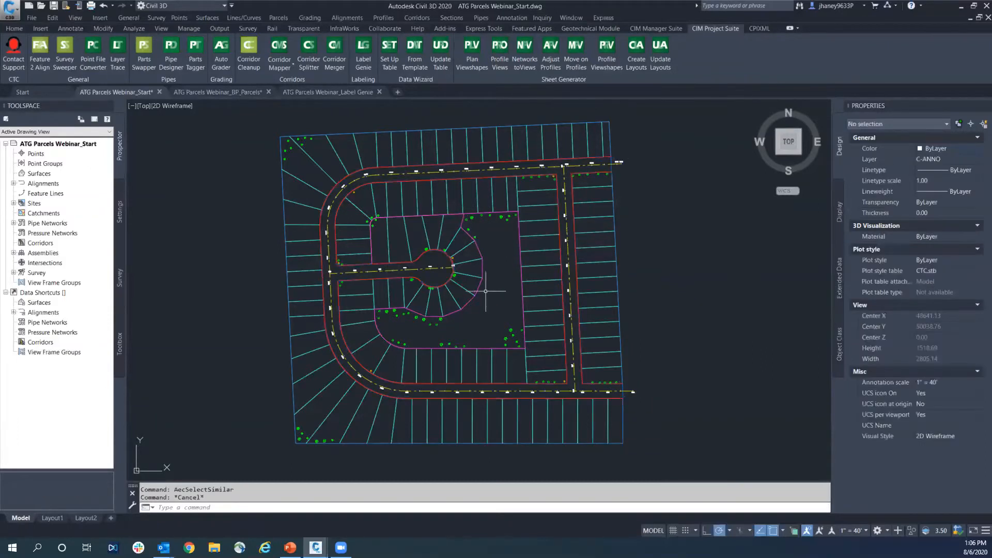
Inspect the properties of the back lot line polyline that wraps around the cul-de-sac lots
{"action": "left_click", "coordinate": [482, 289]}
{"action": "key", "text": "Escape"}
{"action": "left_click", "coordinate": [479, 287]}
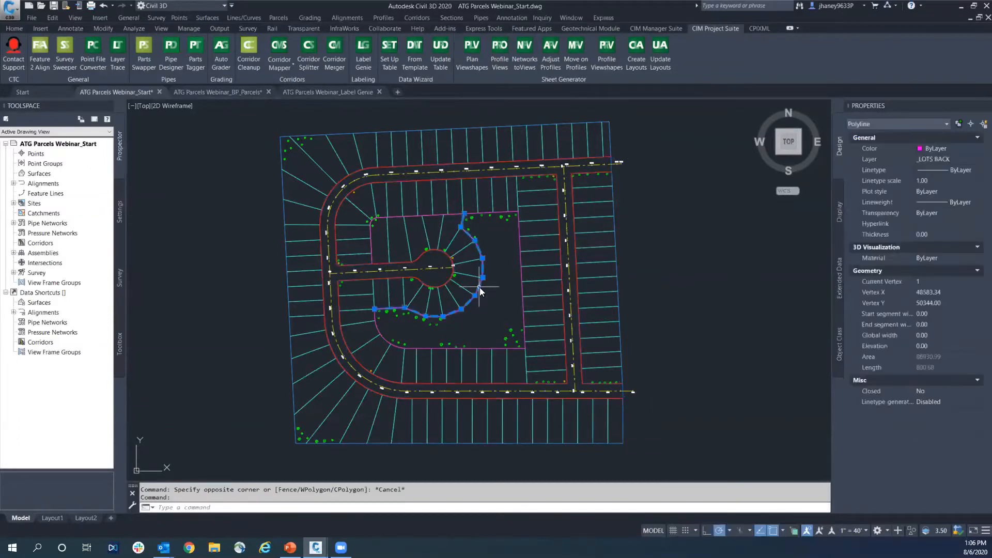
{"action": "key", "text": "Escape"}
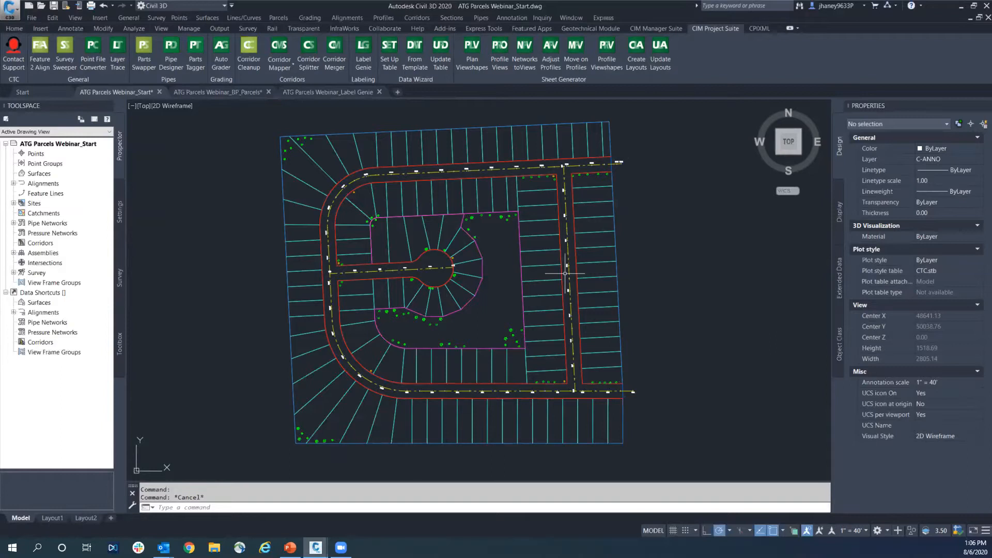
Switch to the ATG Parcels Webinar_BP_Parcels drawing and freeze the _FULL LOTS layer
{"action": "left_click", "coordinate": [221, 92]}
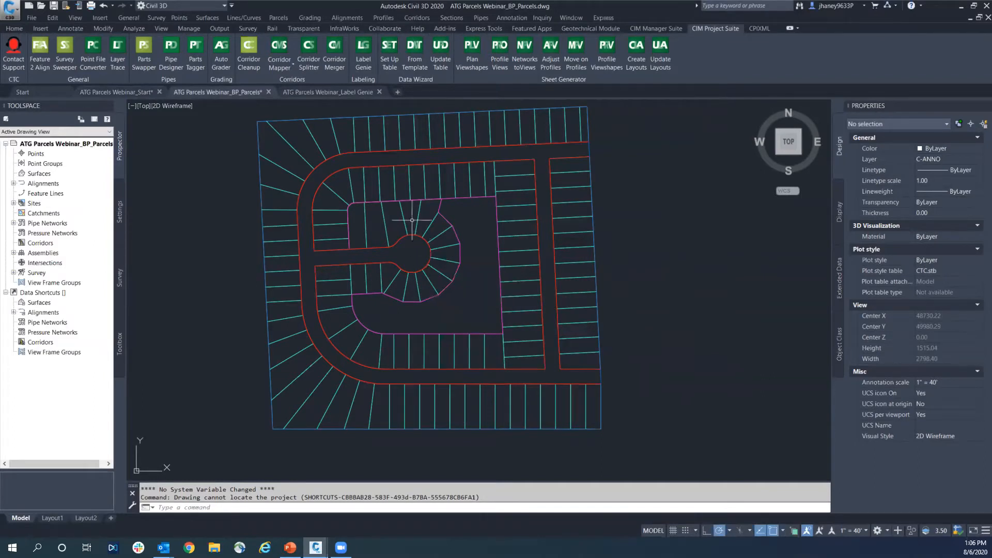
{"action": "mouse_move", "coordinate": [608, 219]}
{"action": "middle_mouse_down"}
{"action": "mouse_move", "coordinate": [497, 230]}
{"action": "mouse_move", "coordinate": [442, 252]}
{"action": "mouse_move", "coordinate": [539, 234]}
{"action": "middle_mouse_up"}
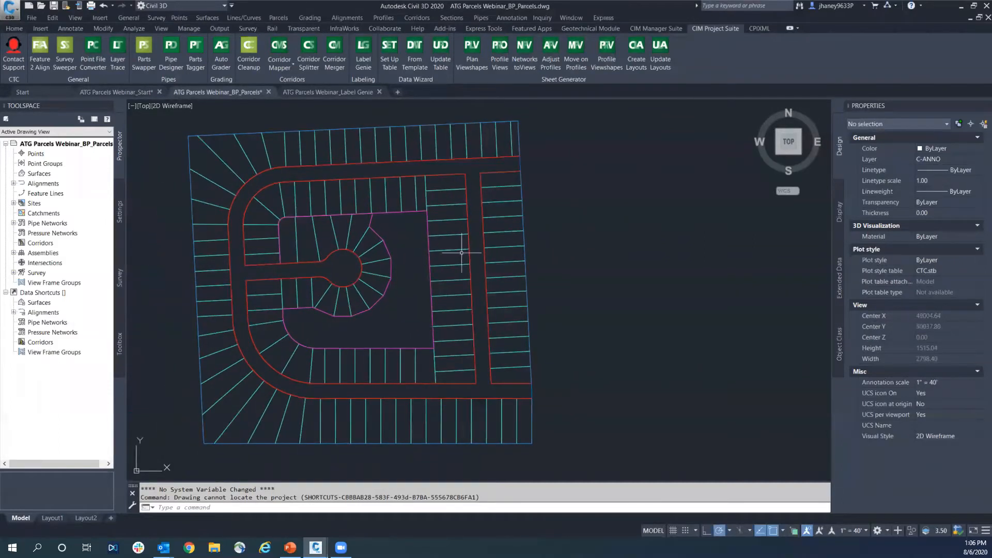
{"action": "key", "text": "Escape"}
{"action": "type", "text": "la"}
{"action": "key", "text": "Return"}
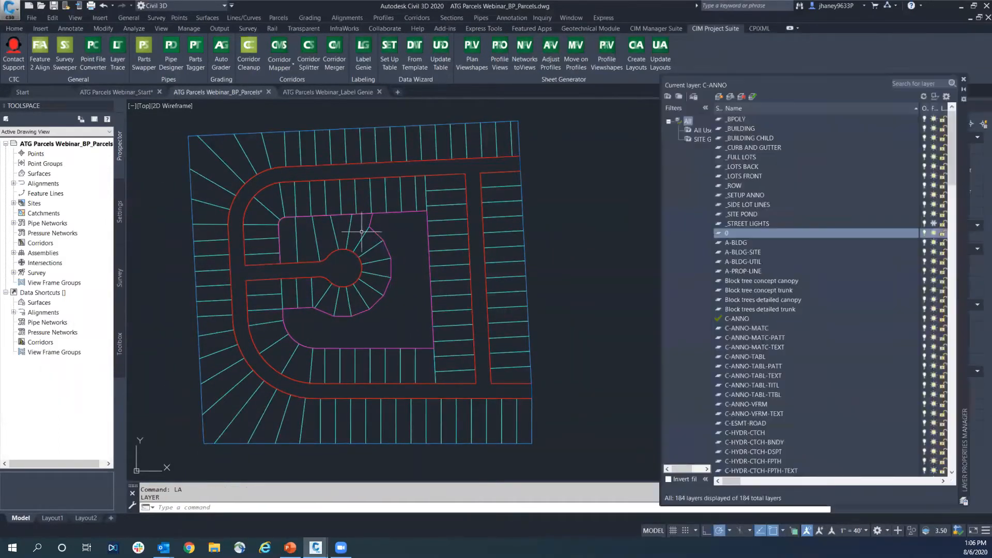
{"action": "left_click", "coordinate": [858, 148]}
{"action": "left_click", "coordinate": [908, 157]}
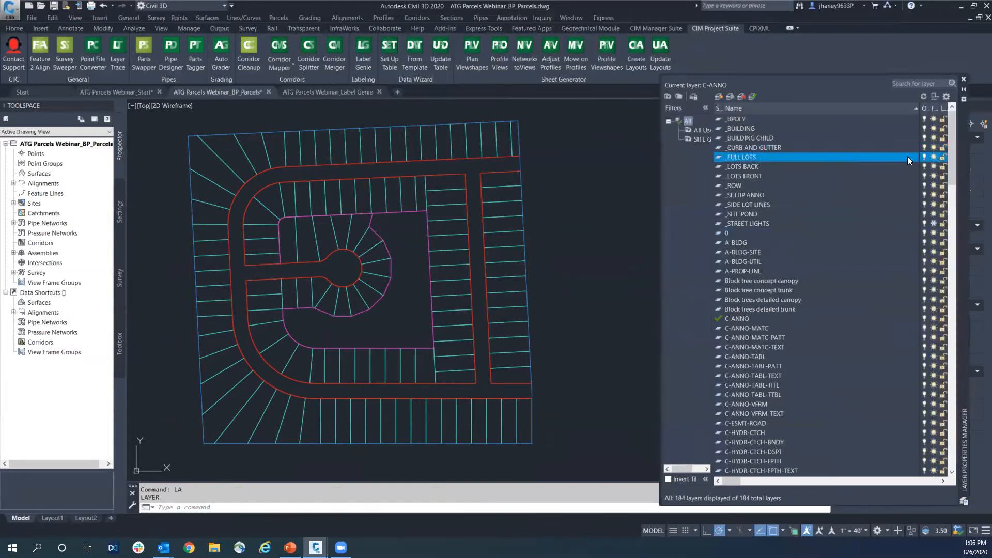
{"action": "left_click", "coordinate": [933, 157]}
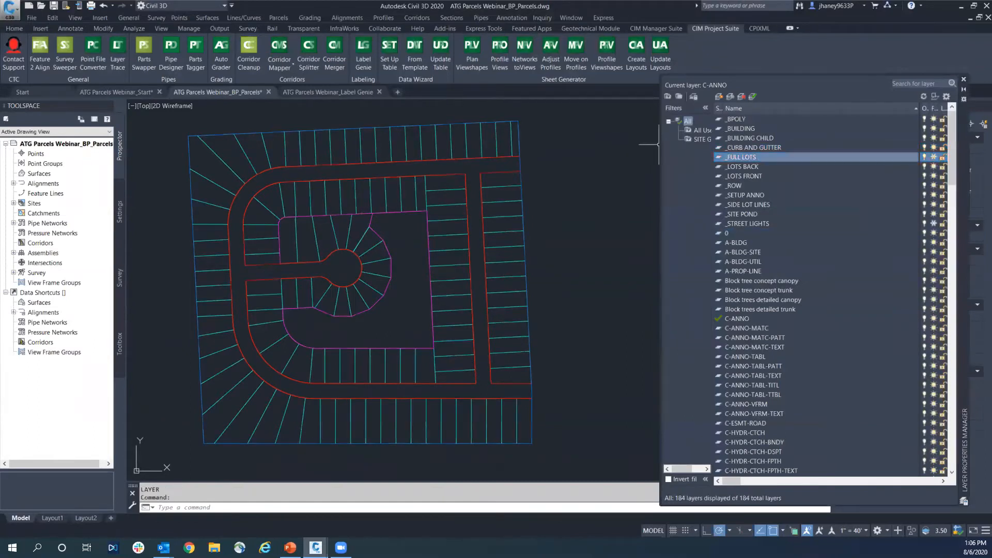
{"action": "left_click", "coordinate": [965, 81]}
{"action": "key", "text": "Escape"}
{"action": "key", "text": "Escape"}
Select a run of side lot lines along the north boundary to inspect them as individual polylines
{"action": "middle_click_drag", "start_coordinate": [330, 191], "coordinate": [359, 196]}
{"action": "left_click", "coordinate": [533, 148]}
{"action": "left_click", "coordinate": [437, 152]}
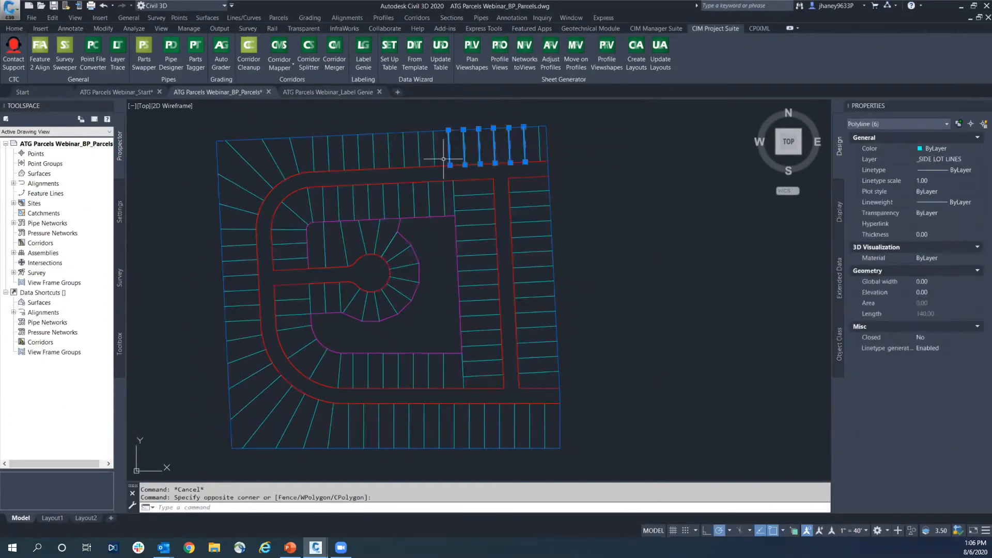
{"action": "left_click", "coordinate": [442, 155]}
{"action": "left_click", "coordinate": [395, 158]}
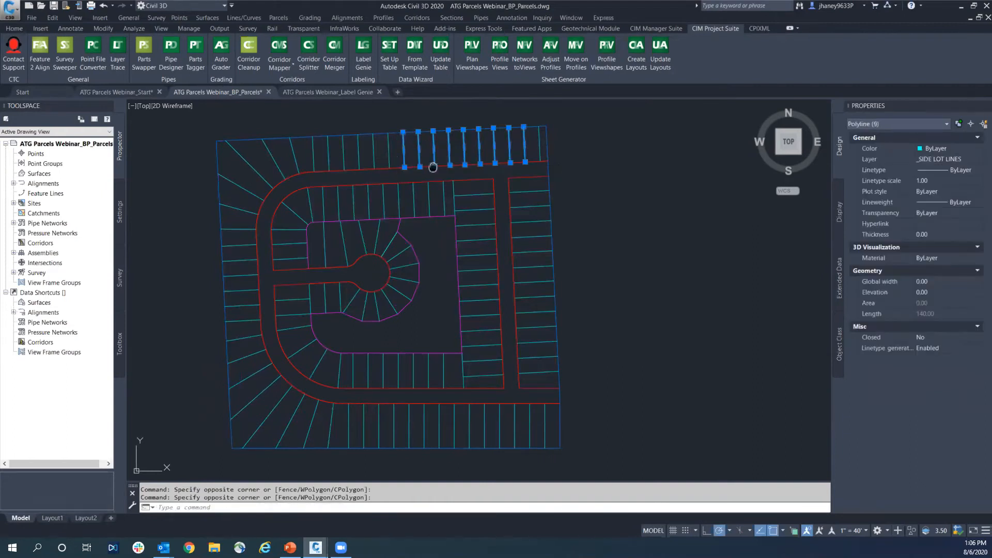
{"action": "middle_click_drag", "start_coordinate": [436, 163], "coordinate": [459, 162]}
{"action": "key", "text": "Escape"}
{"action": "key", "text": "Escape"}
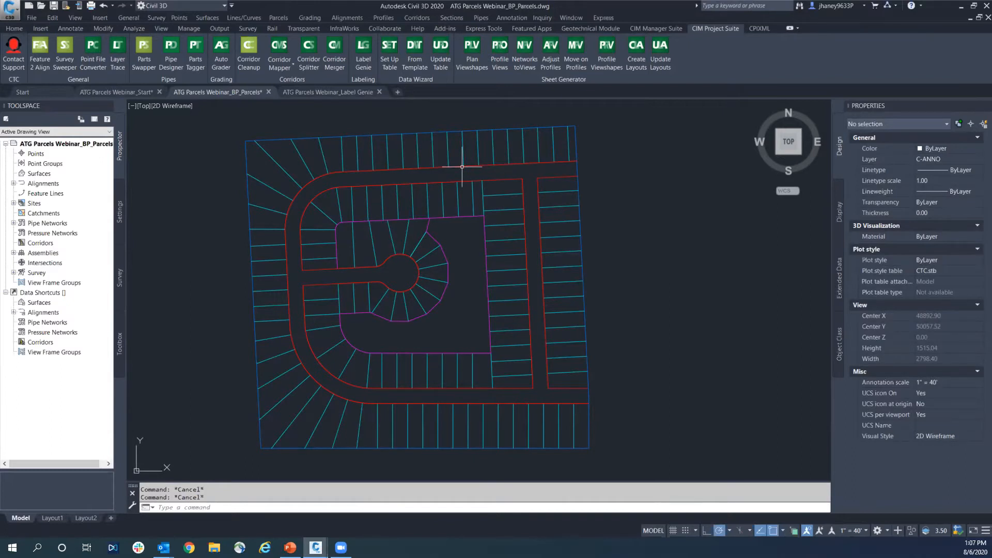
{"action": "left_click", "coordinate": [17, 29]}
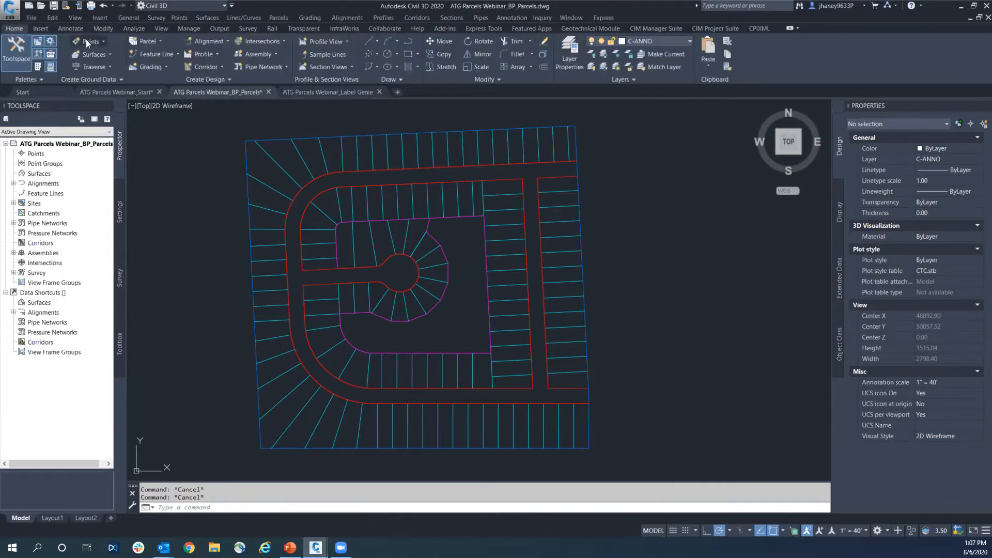
{"action": "left_click", "coordinate": [157, 41]}
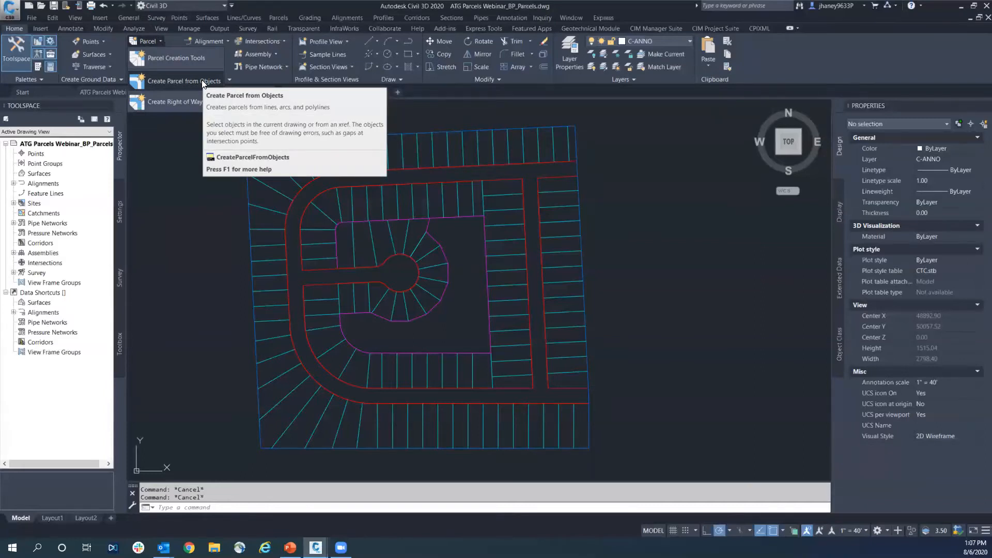
{"action": "key", "text": "Escape"}
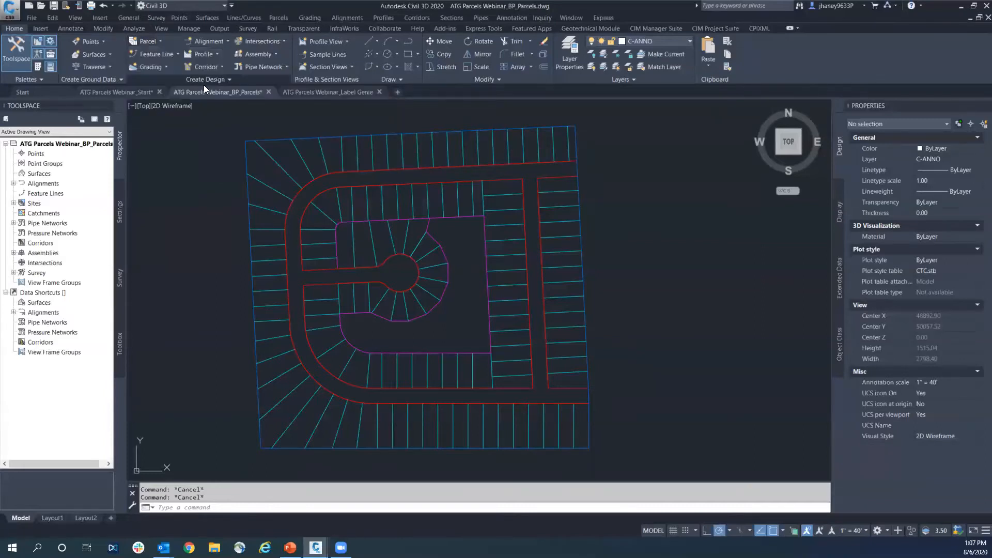
{"action": "left_click", "coordinate": [156, 43]}
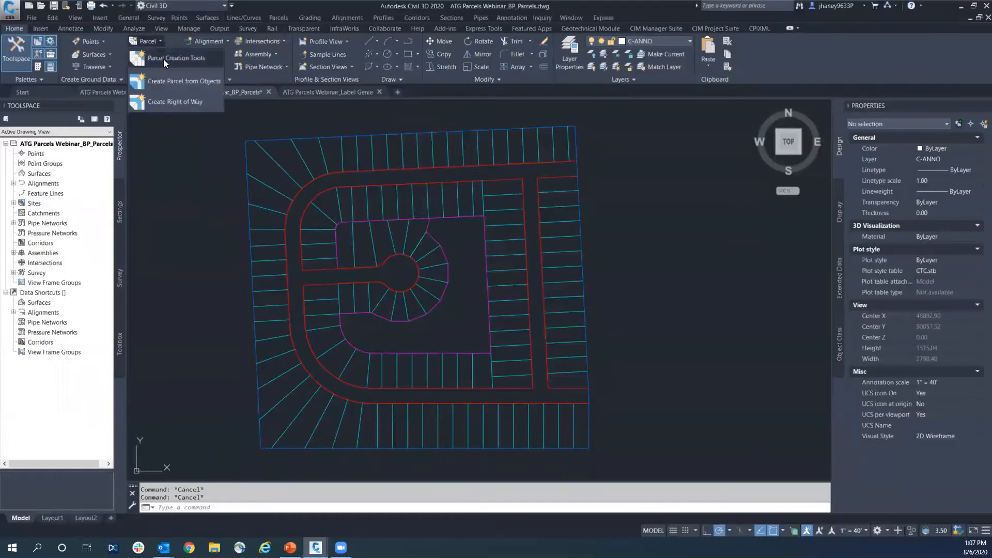
{"action": "left_click", "coordinate": [170, 56]}
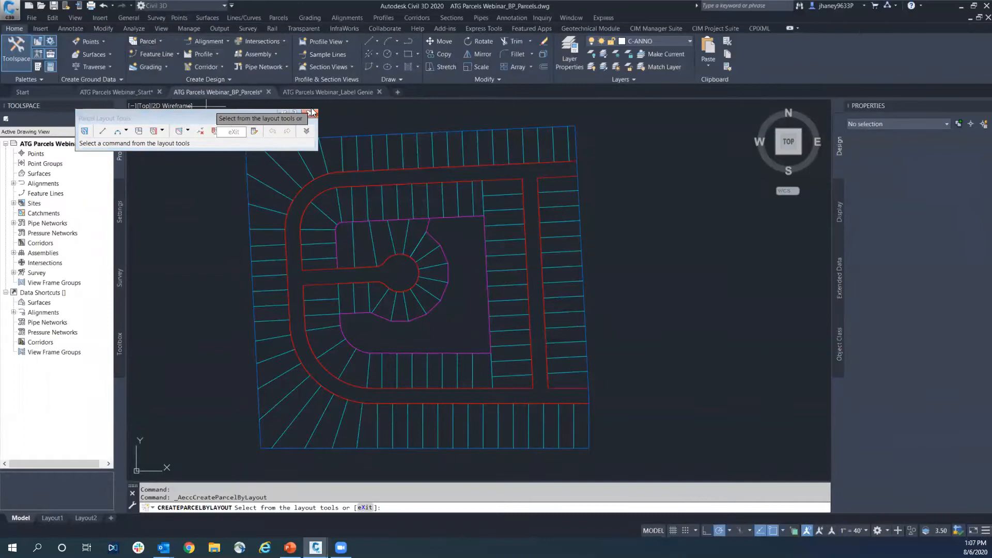
Create parcels from objects using all the boundary, right-of-way and lot linework in the drawing
{"action": "left_click", "coordinate": [153, 45]}
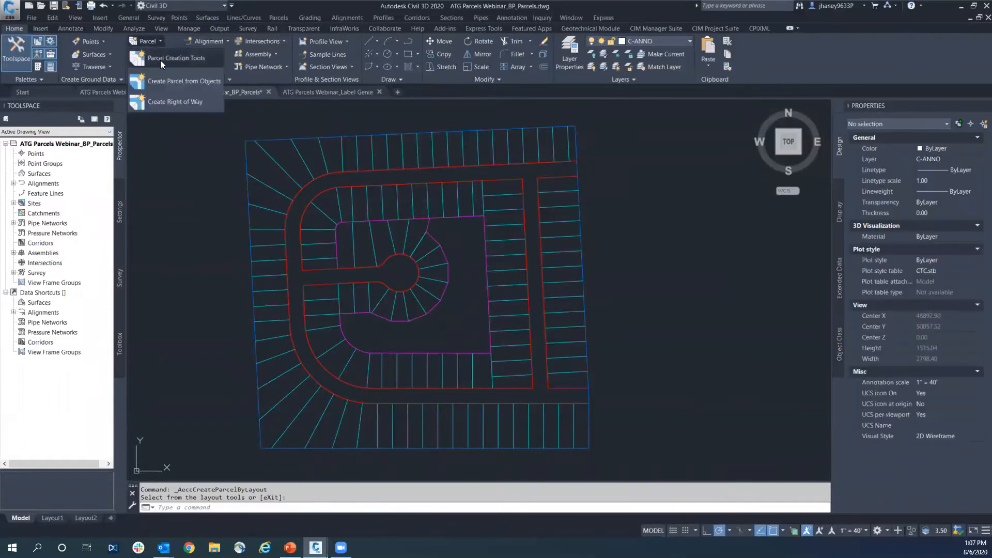
{"action": "left_click", "coordinate": [186, 82]}
{"action": "left_click", "coordinate": [186, 109]}
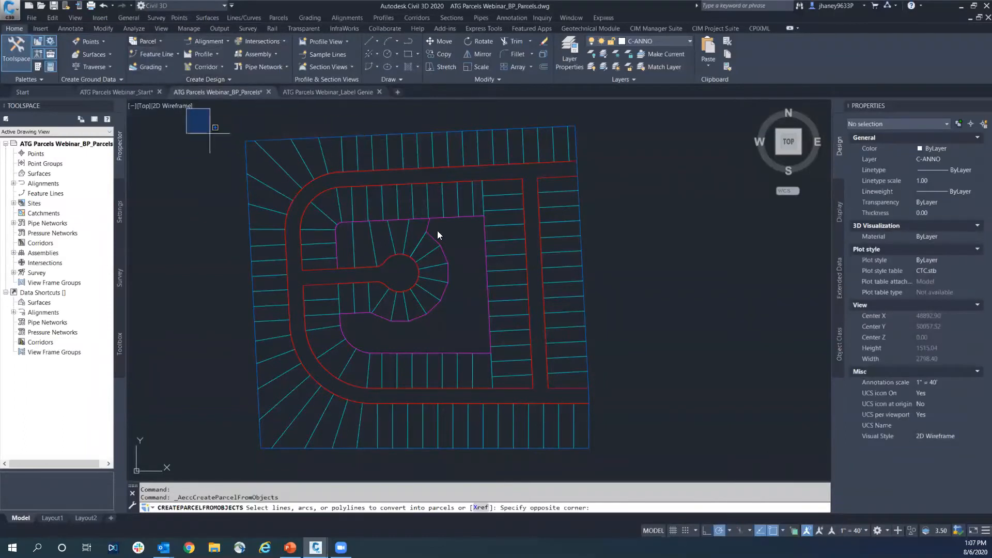
{"action": "left_click", "coordinate": [613, 454]}
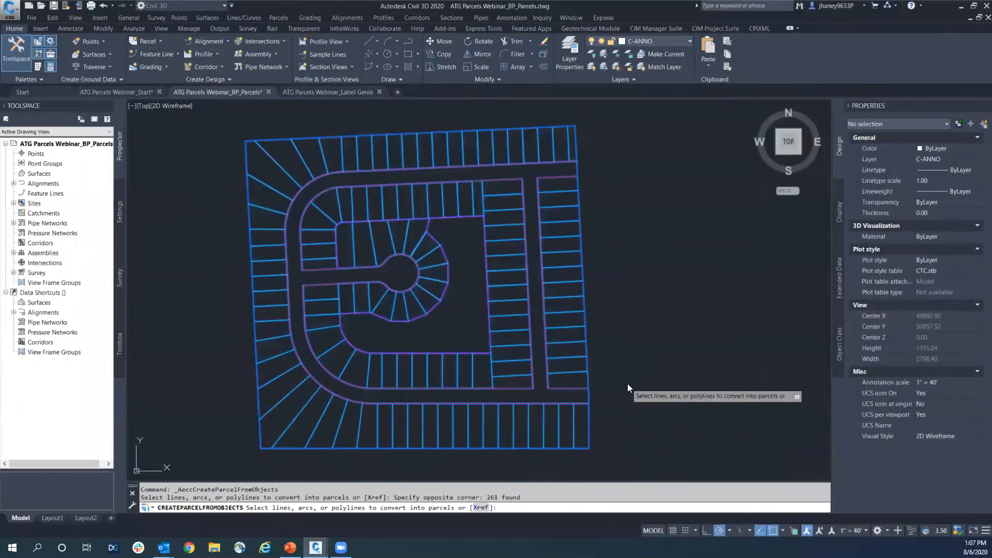
{"action": "key", "text": "Return"}
{"action": "left_click", "coordinate": [455, 391]}
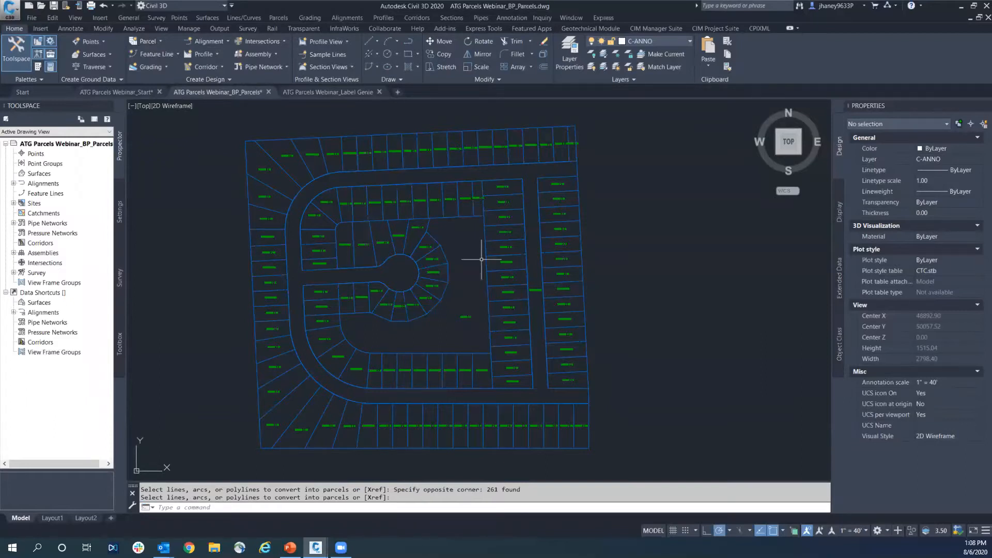
Inspect the parcel segment that follows the back lot line north of the cul-de-sac
{"action": "scroll", "coordinate": [488, 162], "scroll_direction": "up", "scroll_amount": 3}
{"action": "scroll", "coordinate": [449, 248], "scroll_direction": "down", "scroll_amount": 3}
{"action": "middle_click_drag", "start_coordinate": [450, 249], "coordinate": [463, 234]}
{"action": "key", "text": "Escape"}
{"action": "left_click", "coordinate": [463, 234]}
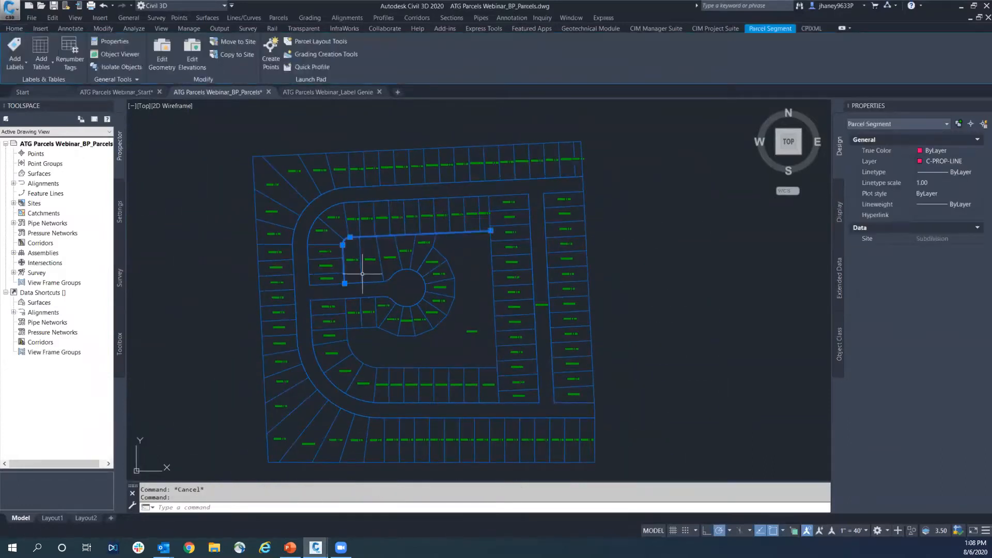
{"action": "key", "text": "Escape"}
Inspect the properties of the parcel at the northwest corner of the cul-de-sac block
{"action": "left_click", "coordinate": [370, 259]}
{"action": "key", "text": "Escape"}
{"action": "left_click", "coordinate": [352, 260]}
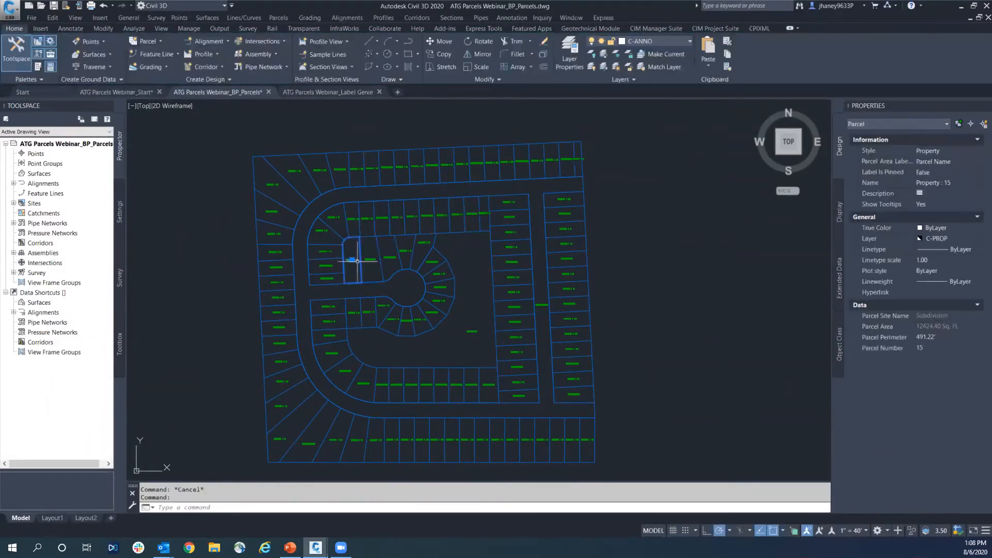
{"action": "middle_click_drag", "start_coordinate": [451, 310], "coordinate": [460, 275]}
{"action": "key", "text": "Escape"}
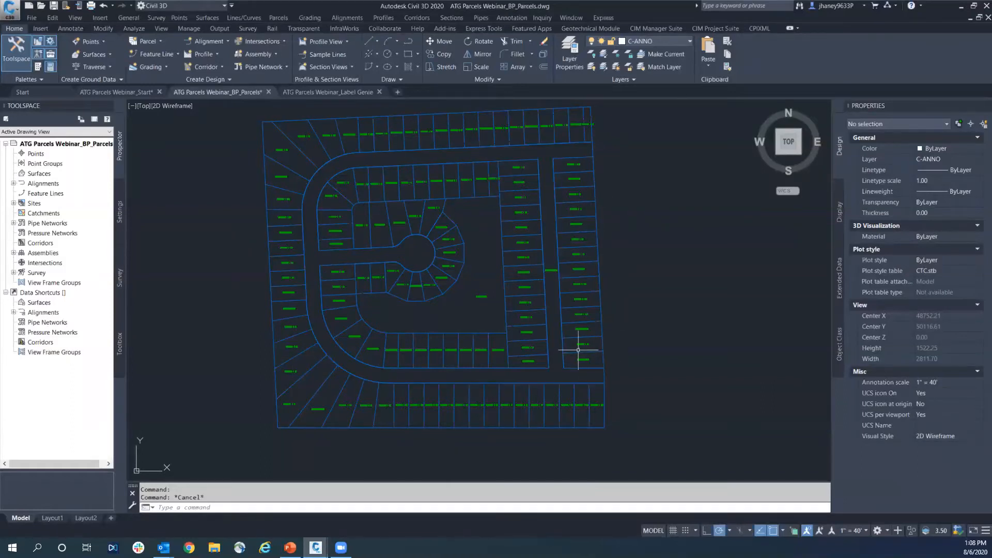
{"action": "middle_click_drag", "start_coordinate": [569, 347], "coordinate": [554, 361]}
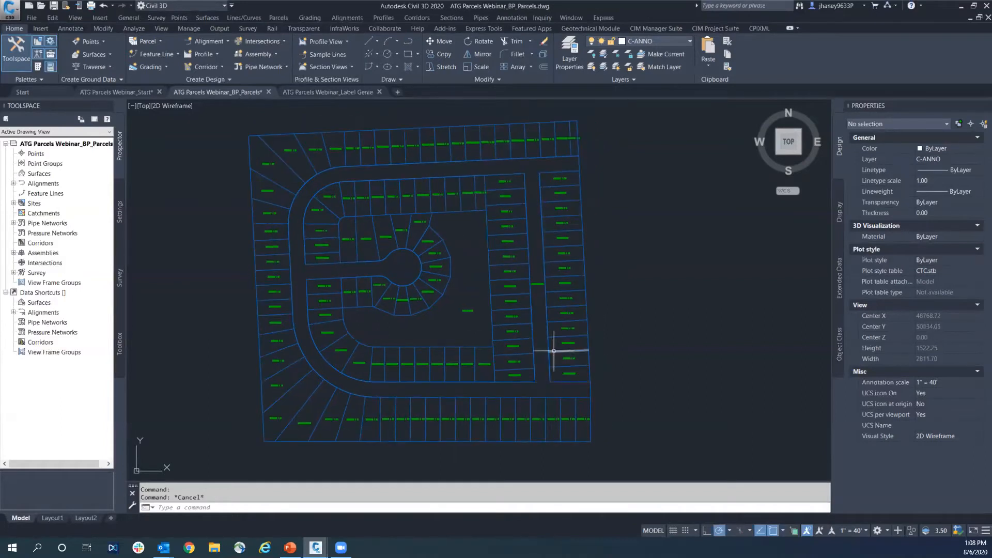
Undo the parcel creation to restore the original lot linework
{"action": "key", "text": "ctrl+z"}
{"action": "key", "text": "ctrl+z"}
{"action": "key", "text": "ctrl+z"}
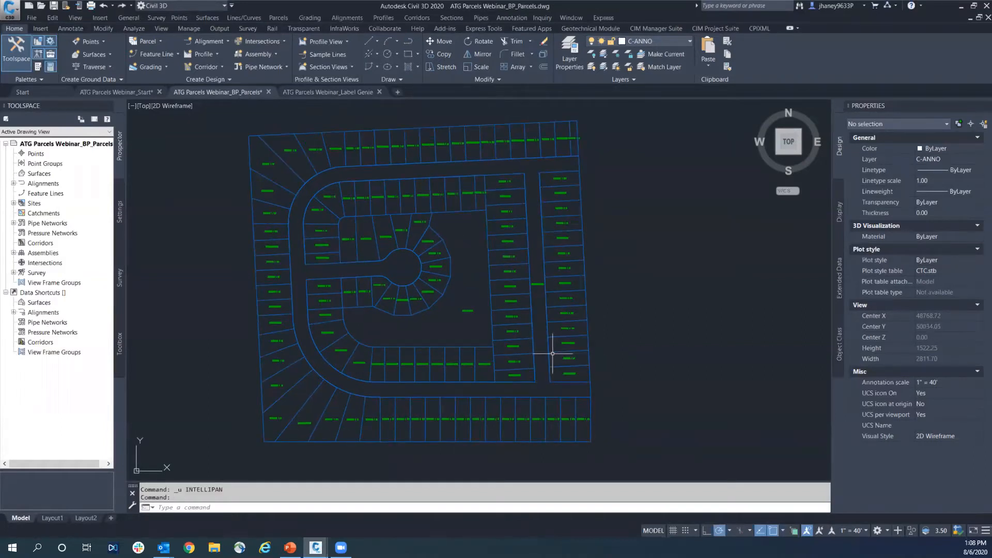
{"action": "key", "text": "ctrl+z"}
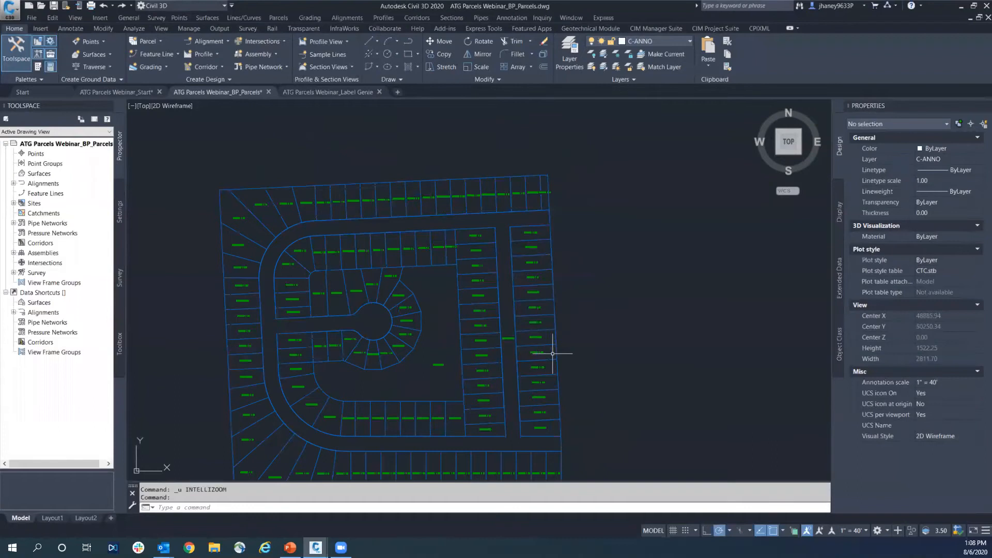
{"action": "key", "text": "Escape"}
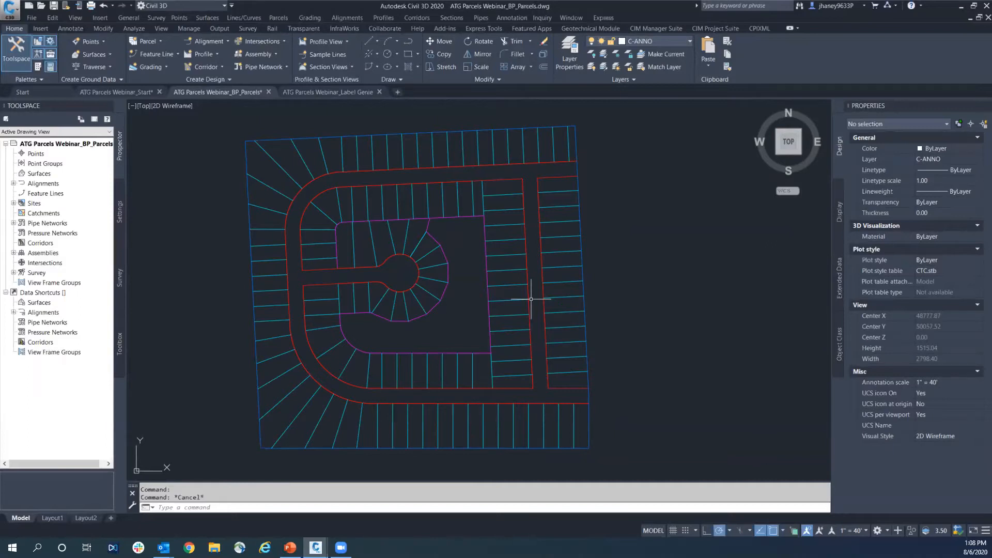
Make _BPOLY the current layer
{"action": "type", "text": "LA"}
{"action": "key", "text": "Return"}
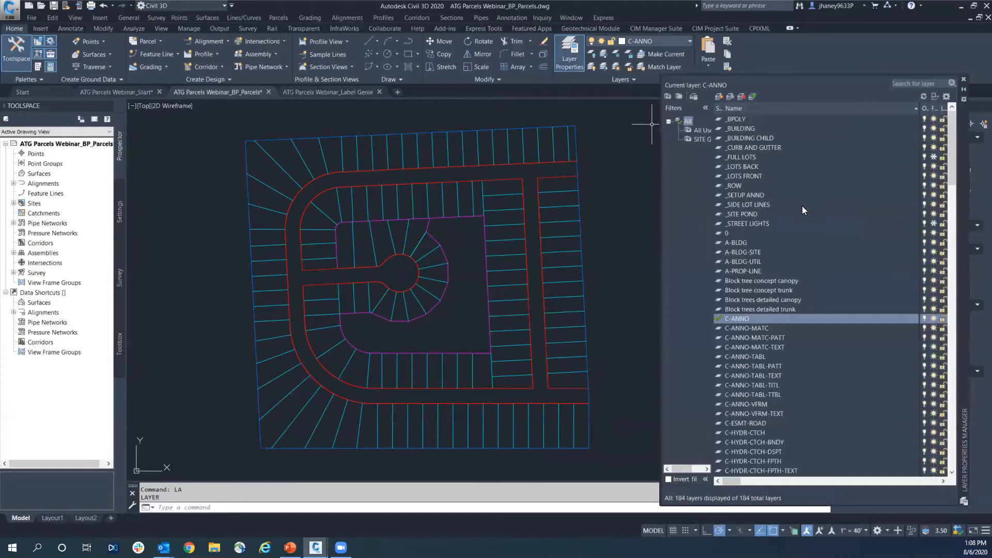
{"action": "left_click", "coordinate": [744, 120]}
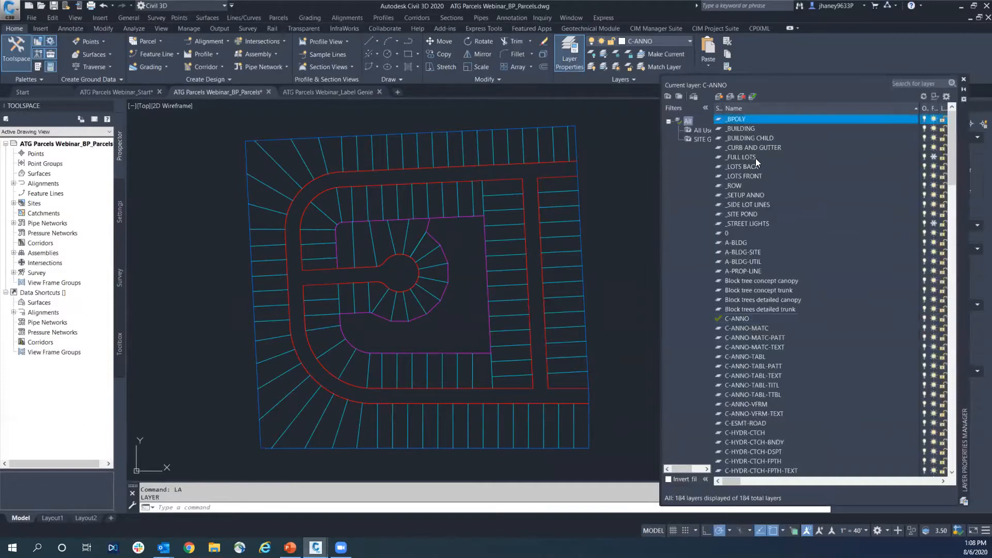
{"action": "right_click", "coordinate": [748, 119]}
{"action": "left_click", "coordinate": [781, 147]}
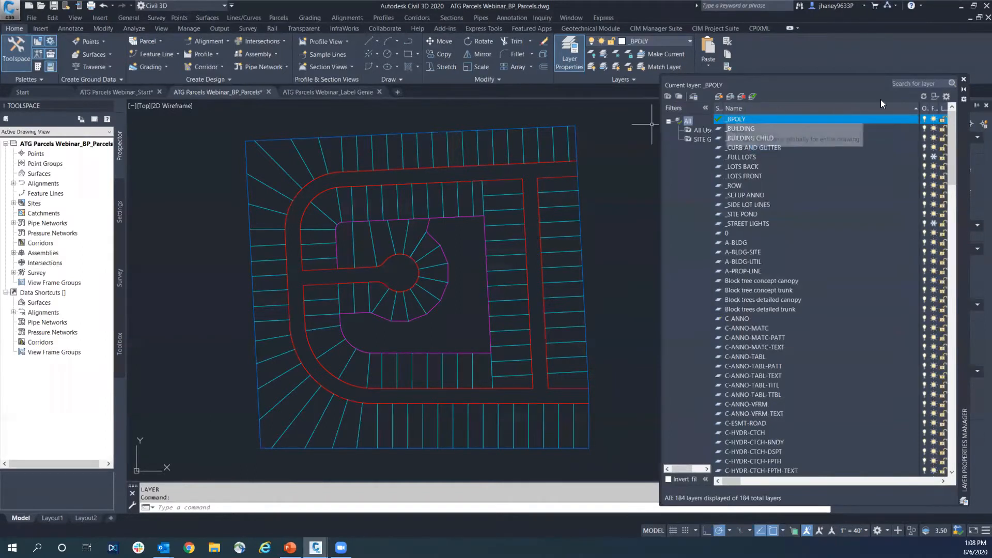
{"action": "left_click", "coordinate": [963, 80]}
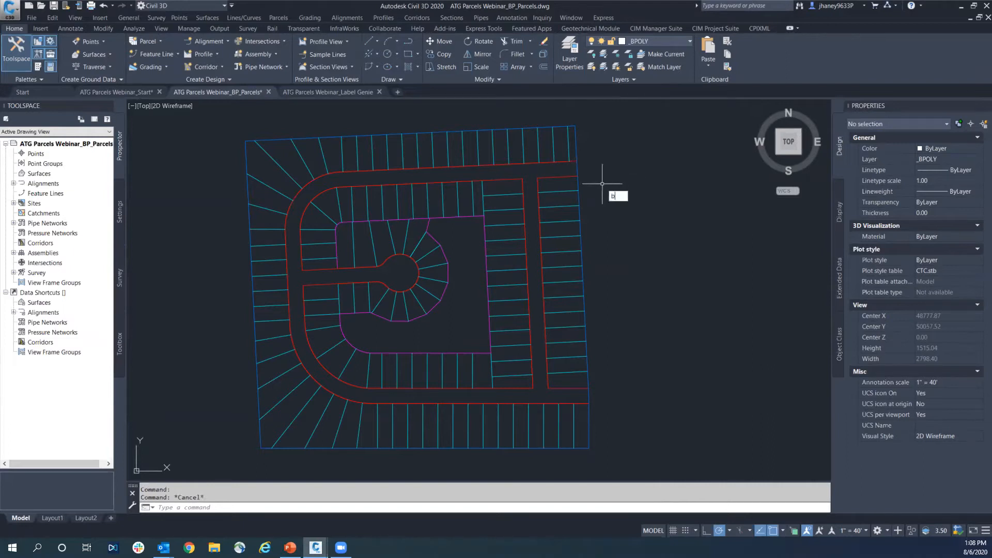
Run BPOLY with the polyline object type and pick inside each lot along the north row
{"action": "type", "text": "o"}
{"action": "key", "text": "BackSpace"}
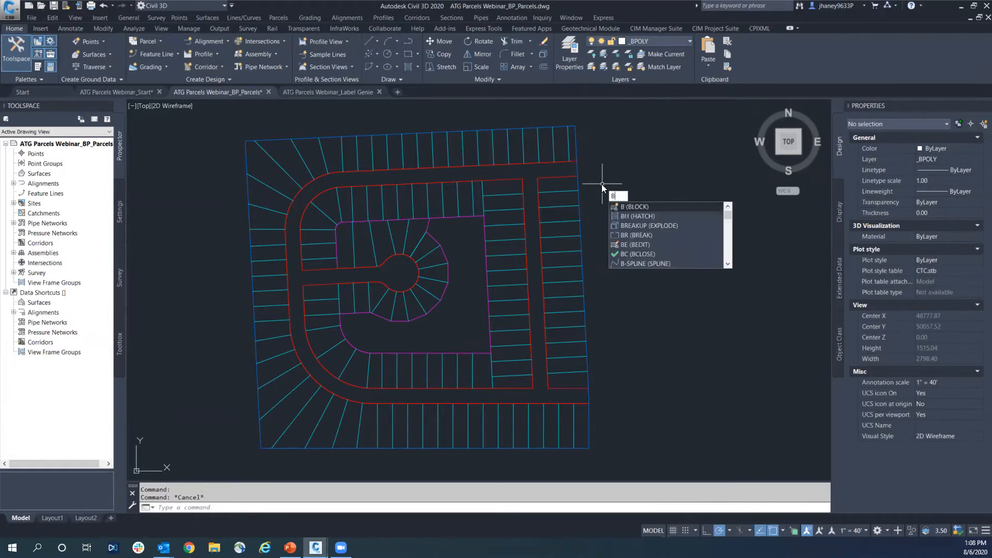
{"action": "type", "text": "POLuy"}
{"action": "key", "text": "BackSpace"}
{"action": "key", "text": "BackSpace"}
{"action": "key", "text": "BackSpace"}
{"action": "key", "text": "BackSpace"}
{"action": "key", "text": "BackSpace"}
{"action": "key", "text": "BackSpace"}
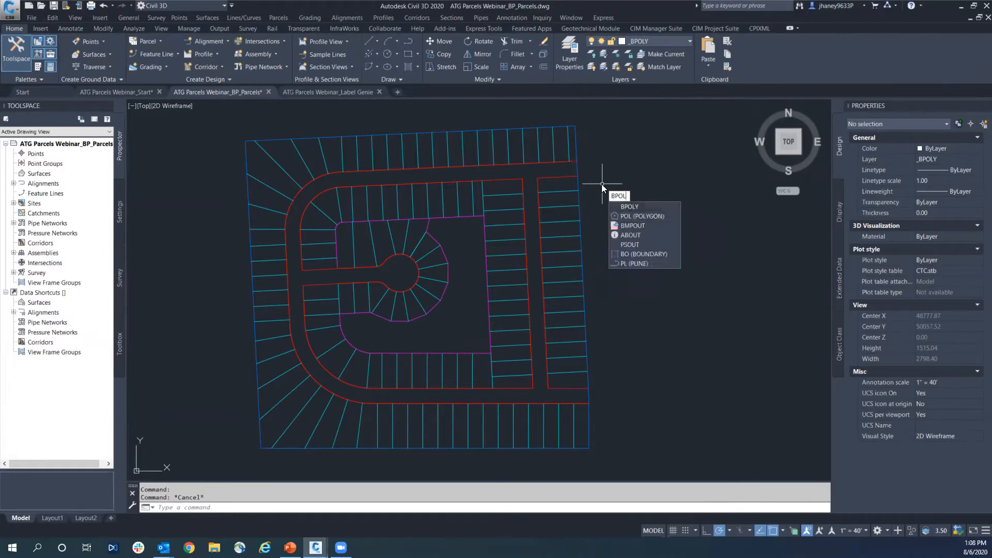
{"action": "type", "text": "bpoly"}
{"action": "key", "text": "Return"}
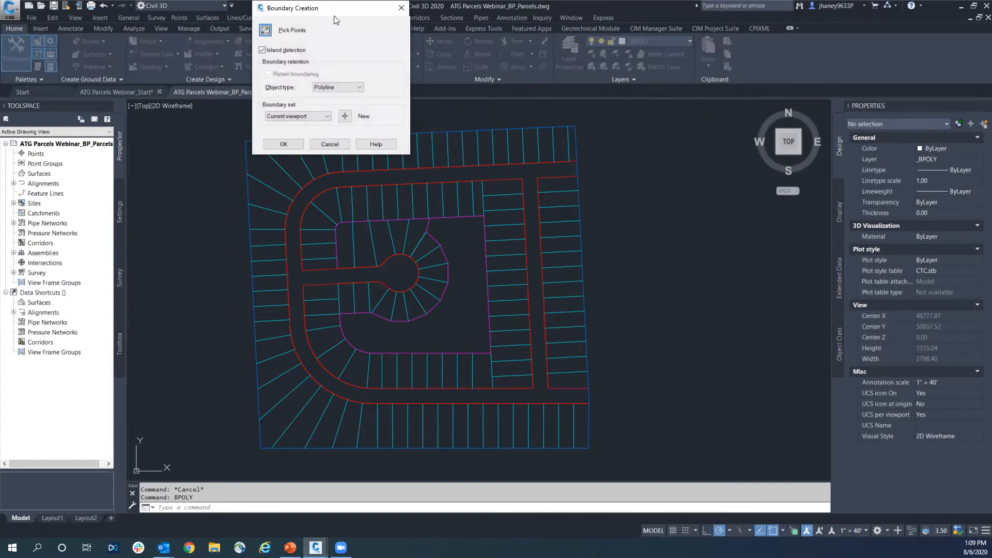
{"action": "left_click_drag", "start_coordinate": [335, 17], "coordinate": [232, 127]}
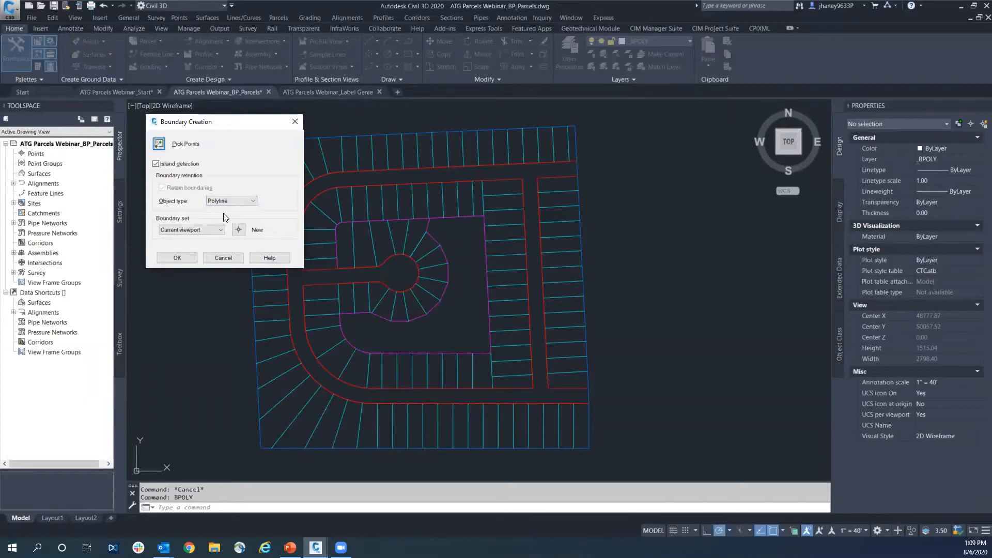
{"action": "left_click", "coordinate": [196, 257]}
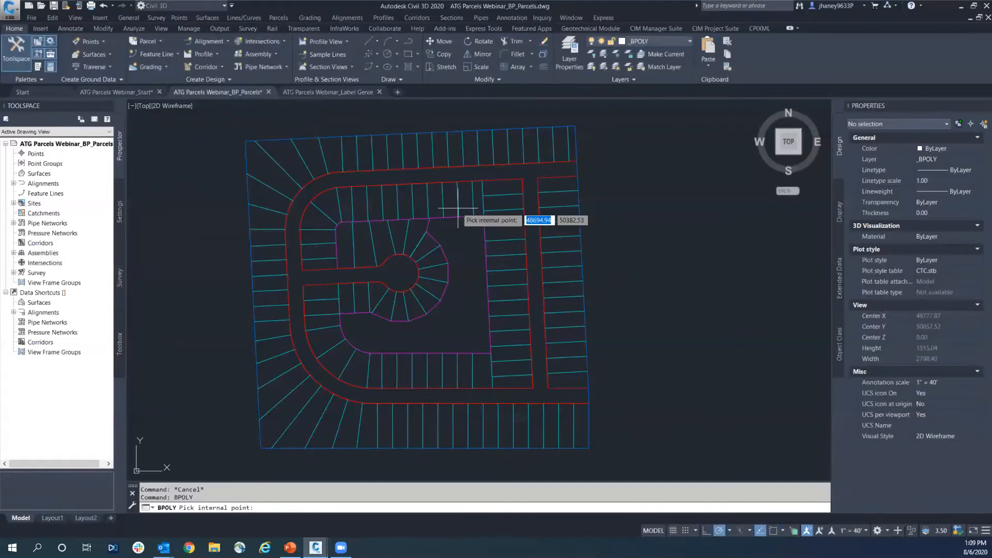
{"action": "scroll", "coordinate": [595, 155], "scroll_direction": "up", "scroll_amount": 3}
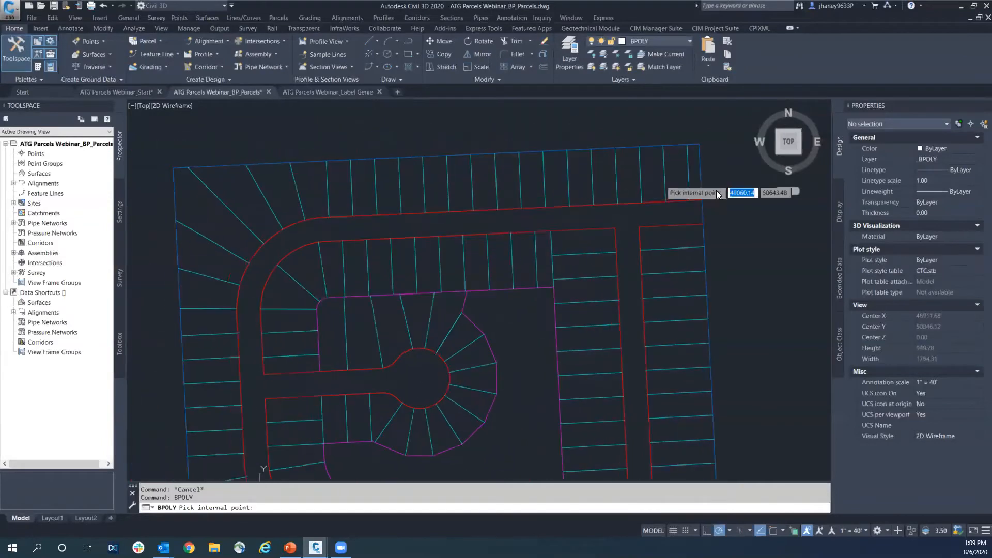
{"action": "left_click", "coordinate": [694, 176]}
{"action": "left_click", "coordinate": [674, 178]}
{"action": "left_click", "coordinate": [651, 178]}
{"action": "left_click", "coordinate": [627, 180]}
{"action": "left_click", "coordinate": [599, 180]}
{"action": "left_click", "coordinate": [572, 181]}
{"action": "left_click", "coordinate": [556, 182]}
{"action": "left_click", "coordinate": [531, 182]}
{"action": "left_click", "coordinate": [508, 184]}
{"action": "left_click", "coordinate": [483, 186]}
{"action": "left_click", "coordinate": [459, 186]}
{"action": "left_click", "coordinate": [434, 188]}
{"action": "left_click", "coordinate": [412, 190]}
{"action": "left_click", "coordinate": [387, 190]}
{"action": "left_click", "coordinate": [363, 191]}
{"action": "left_click", "coordinate": [339, 192]}
{"action": "left_click", "coordinate": [316, 193]}
{"action": "left_click", "coordinate": [283, 199]}
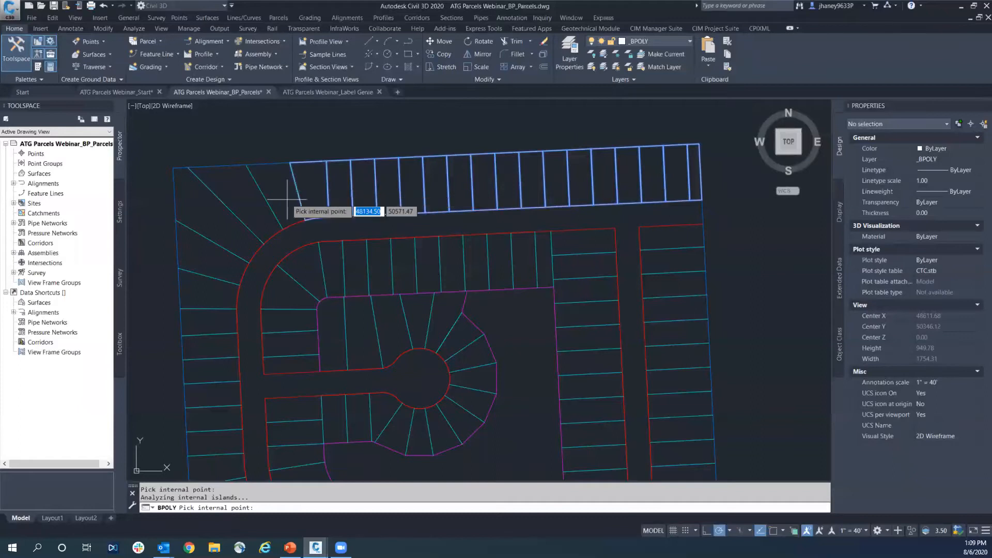
Pick inside the northwest corner lots and the upper lots along the west edge, and create their boundary polylines
{"action": "left_click", "coordinate": [248, 207]}
{"action": "left_click", "coordinate": [227, 242]}
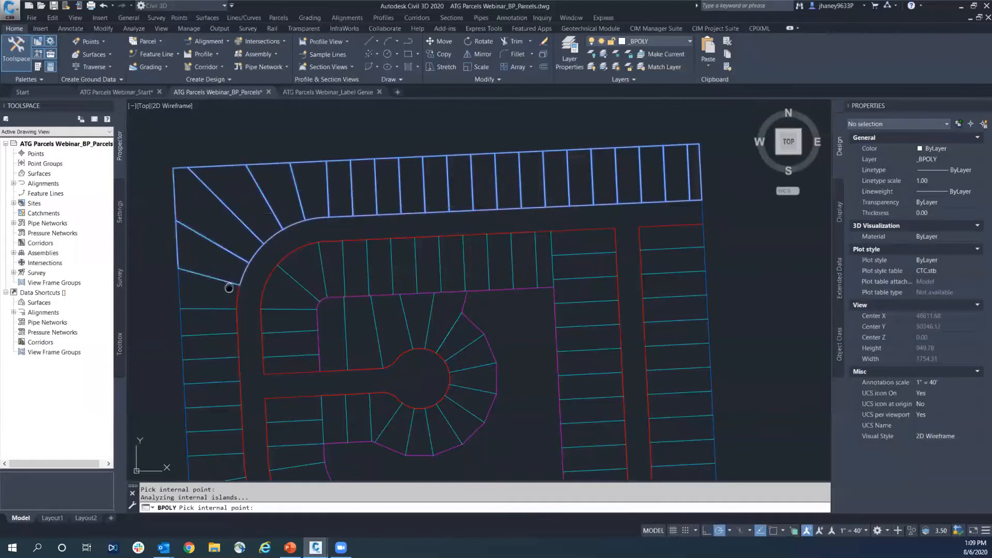
{"action": "scroll", "coordinate": [228, 258], "scroll_direction": "down", "scroll_amount": 3}
{"action": "left_click", "coordinate": [231, 199]}
{"action": "left_click", "coordinate": [231, 214]}
{"action": "left_click", "coordinate": [231, 228]}
{"action": "left_click", "coordinate": [232, 246]}
{"action": "left_click", "coordinate": [232, 260]}
{"action": "left_click", "coordinate": [234, 276]}
{"action": "left_click", "coordinate": [235, 291]}
{"action": "left_click", "coordinate": [235, 306]}
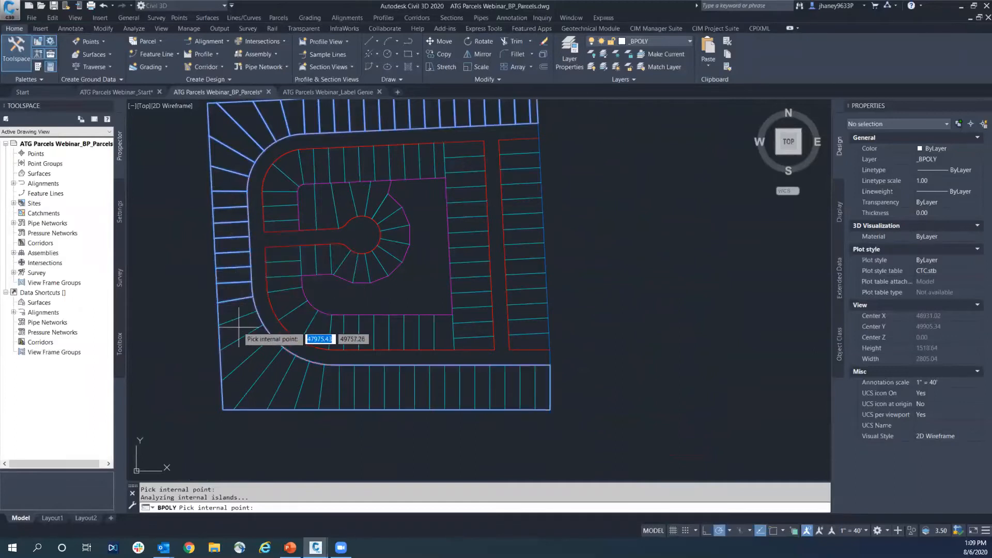
{"action": "key", "text": "Return"}
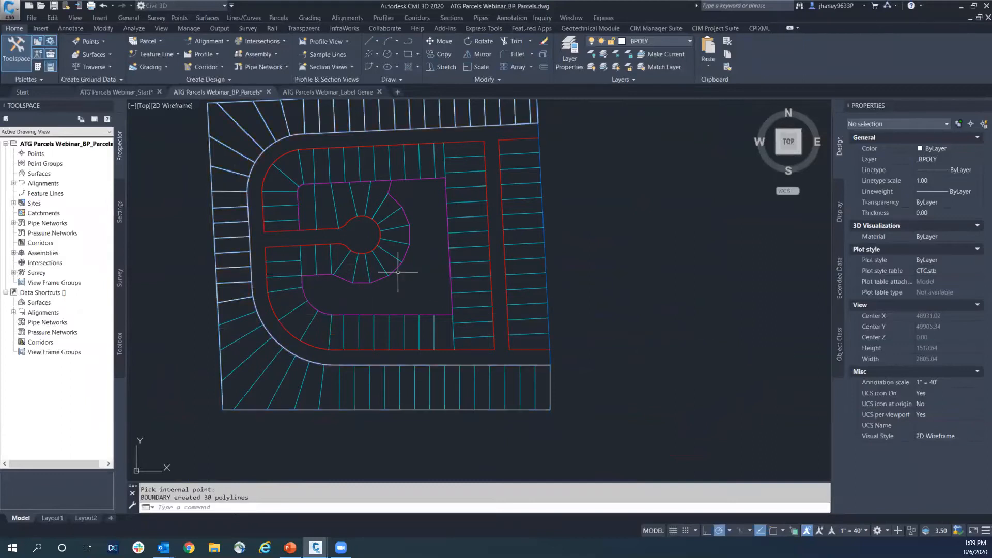
Erase the stray boundary polyline enclosing the unpicked southwest and south lots
{"action": "key", "text": "Escape"}
{"action": "left_click", "coordinate": [257, 305]}
{"action": "key", "text": "Delete"}
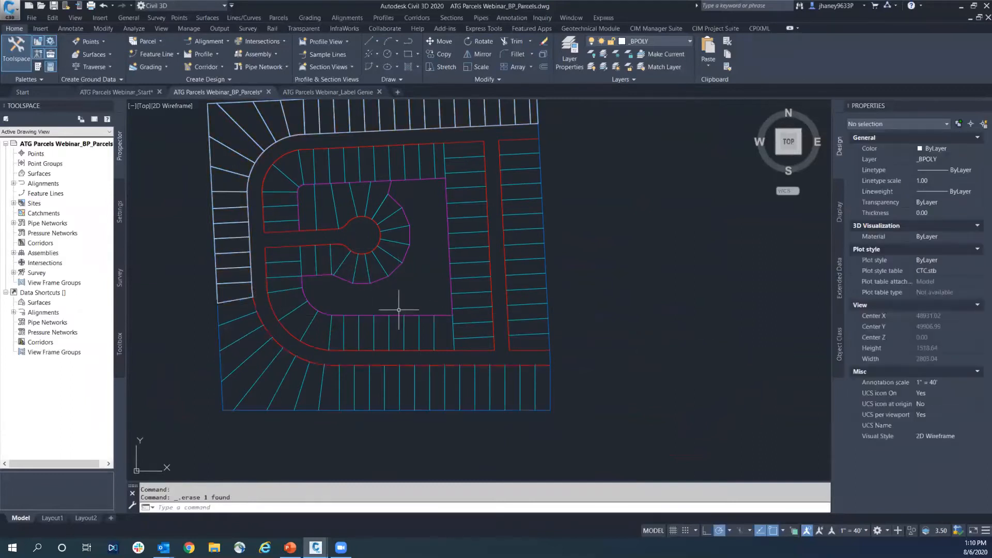
Restart BPOLY and pick inside the lots fanning around the southwest corner
{"action": "middle_click_drag", "start_coordinate": [286, 212], "coordinate": [274, 245]}
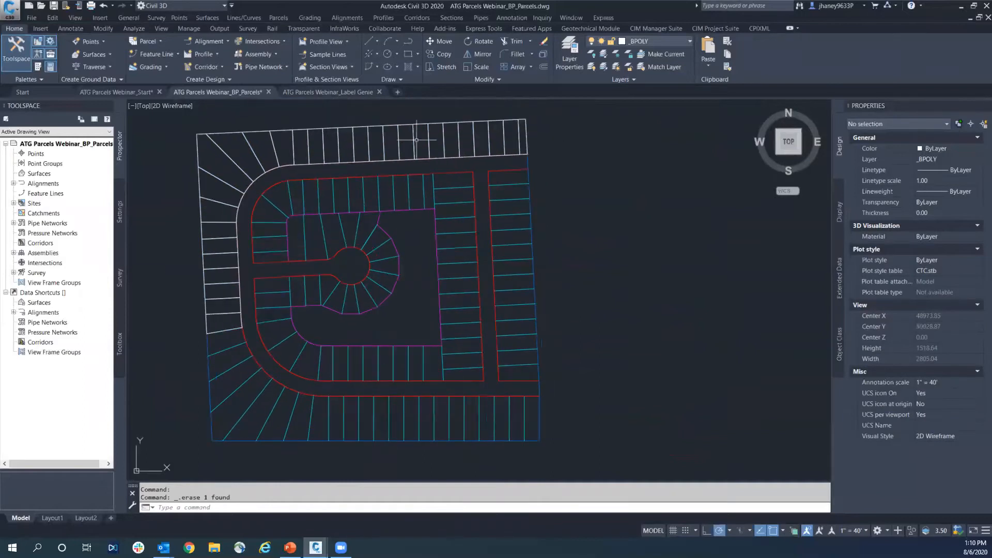
{"action": "right_click", "coordinate": [637, 229]}
{"action": "mouse_move", "coordinate": [674, 242]}
{"action": "left_click", "coordinate": [735, 254]}
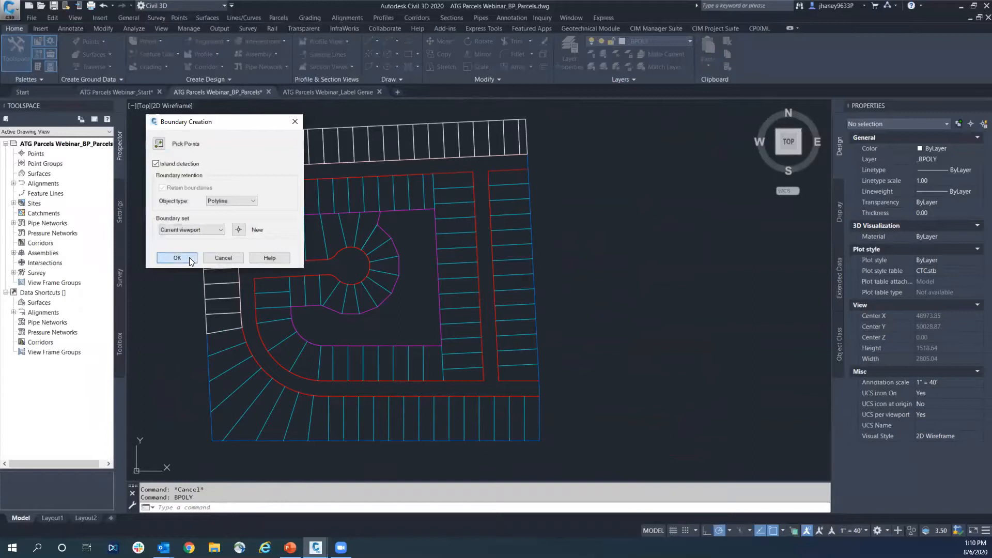
{"action": "left_click", "coordinate": [189, 257]}
{"action": "left_click", "coordinate": [225, 347]}
{"action": "left_click", "coordinate": [241, 378]}
{"action": "left_click", "coordinate": [250, 393]}
{"action": "left_click", "coordinate": [262, 405]}
{"action": "left_click", "coordinate": [284, 409]}
{"action": "left_click", "coordinate": [299, 410]}
{"action": "left_click", "coordinate": [317, 413]}
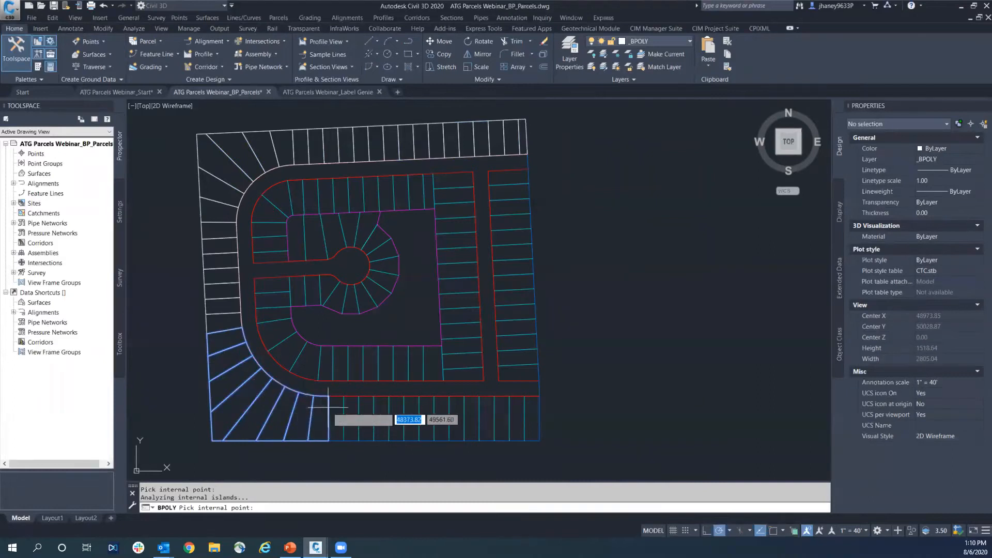
Pick inside each remaining lot along the south row to the southeast corner
{"action": "left_click", "coordinate": [337, 412]}
{"action": "left_click", "coordinate": [351, 412]}
{"action": "left_click", "coordinate": [366, 413]}
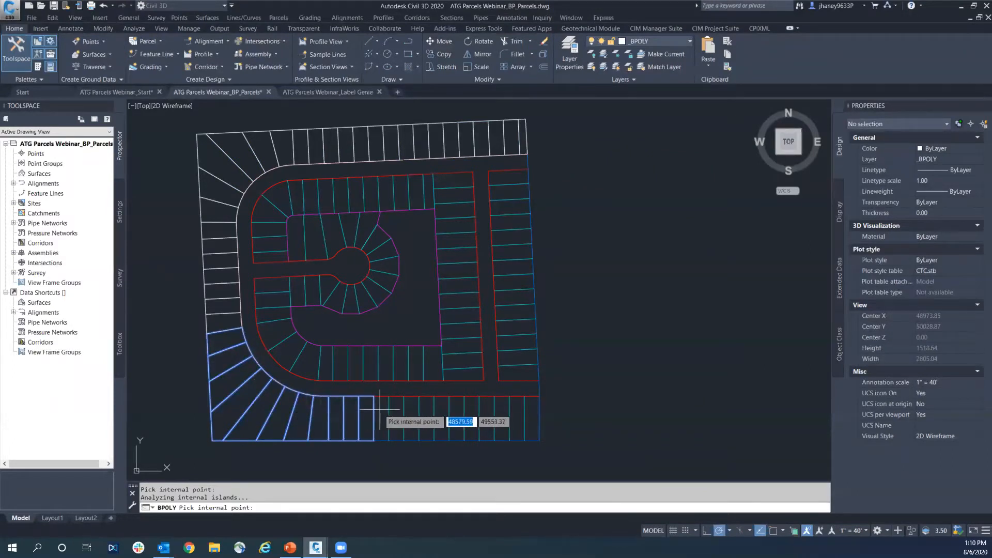
{"action": "left_click", "coordinate": [397, 413]}
{"action": "left_click", "coordinate": [411, 414]}
{"action": "left_click", "coordinate": [426, 414]}
{"action": "left_click", "coordinate": [446, 415]}
{"action": "left_click", "coordinate": [461, 415]}
{"action": "left_click", "coordinate": [475, 415]}
{"action": "left_click", "coordinate": [491, 415]}
{"action": "left_click", "coordinate": [502, 415]}
{"action": "left_click", "coordinate": [531, 415]}
Pick inside each lot in the column east of the north-south street
{"action": "left_click", "coordinate": [526, 358]}
{"action": "left_click", "coordinate": [525, 342]}
{"action": "left_click", "coordinate": [524, 327]}
{"action": "left_click", "coordinate": [523, 310]}
{"action": "left_click", "coordinate": [523, 298]}
{"action": "left_click", "coordinate": [522, 283]}
{"action": "left_click", "coordinate": [522, 269]}
{"action": "left_click", "coordinate": [521, 253]}
{"action": "left_click", "coordinate": [519, 237]}
{"action": "left_click", "coordinate": [517, 221]}
{"action": "left_click", "coordinate": [515, 207]}
{"action": "left_click", "coordinate": [513, 192]}
{"action": "left_click", "coordinate": [513, 177]}
Pick inside the lots in the column just west of the north-south street, from north to south
{"action": "left_click", "coordinate": [465, 180]}
{"action": "left_click", "coordinate": [460, 195]}
{"action": "left_click", "coordinate": [458, 212]}
{"action": "left_click", "coordinate": [459, 226]}
{"action": "left_click", "coordinate": [460, 241]}
{"action": "left_click", "coordinate": [462, 255]}
{"action": "left_click", "coordinate": [463, 269]}
{"action": "left_click", "coordinate": [462, 285]}
{"action": "left_click", "coordinate": [462, 301]}
{"action": "left_click", "coordinate": [463, 316]}
{"action": "left_click", "coordinate": [463, 347]}
{"action": "left_click", "coordinate": [463, 362]}
{"action": "left_click", "coordinate": [464, 376]}
Pick inside the inner block's south row and the lots curving around its southwest corner
{"action": "left_click", "coordinate": [429, 363]}
{"action": "left_click", "coordinate": [416, 363]}
{"action": "left_click", "coordinate": [398, 363]}
{"action": "left_click", "coordinate": [385, 364]}
{"action": "left_click", "coordinate": [345, 364]}
{"action": "left_click", "coordinate": [327, 362]}
{"action": "left_click", "coordinate": [302, 360]}
{"action": "left_click", "coordinate": [289, 353]}
{"action": "left_click", "coordinate": [279, 333]}
{"action": "left_click", "coordinate": [277, 314]}
{"action": "left_click", "coordinate": [279, 301]}
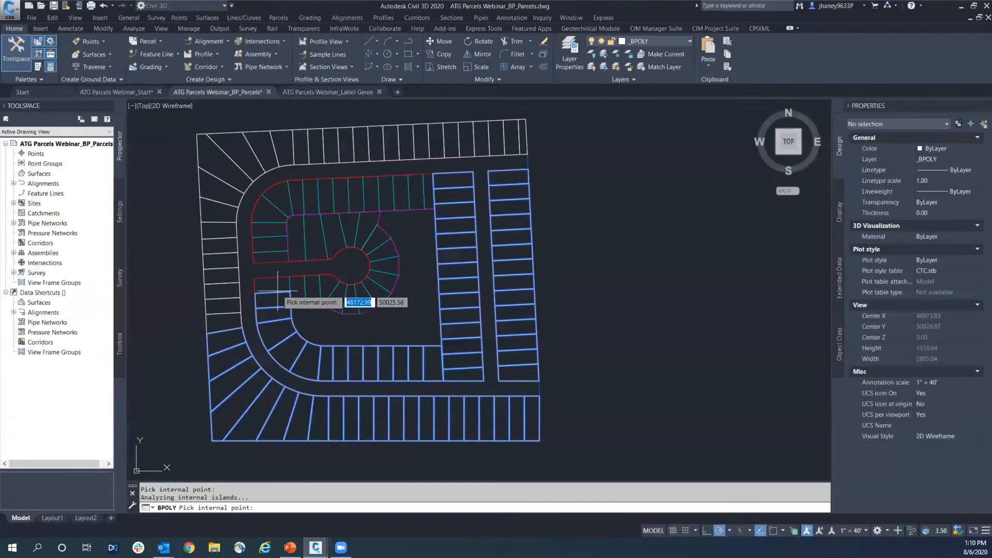
Pick inside the lots surrounding the cul-de-sac, from its south side around to the north side
{"action": "left_click", "coordinate": [314, 290]}
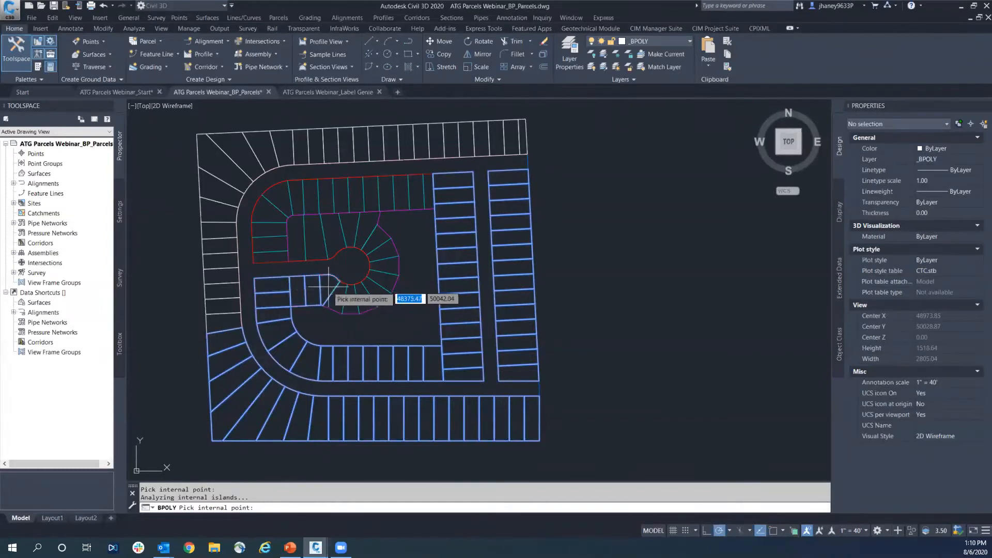
{"action": "left_click", "coordinate": [338, 302]}
{"action": "left_click", "coordinate": [367, 303]}
{"action": "left_click", "coordinate": [378, 292]}
{"action": "left_click", "coordinate": [384, 282]}
{"action": "left_click", "coordinate": [387, 267]}
{"action": "left_click", "coordinate": [383, 250]}
{"action": "left_click", "coordinate": [378, 241]}
{"action": "left_click", "coordinate": [370, 230]}
{"action": "left_click", "coordinate": [351, 224]}
{"action": "left_click", "coordinate": [334, 234]}
{"action": "left_click", "coordinate": [317, 241]}
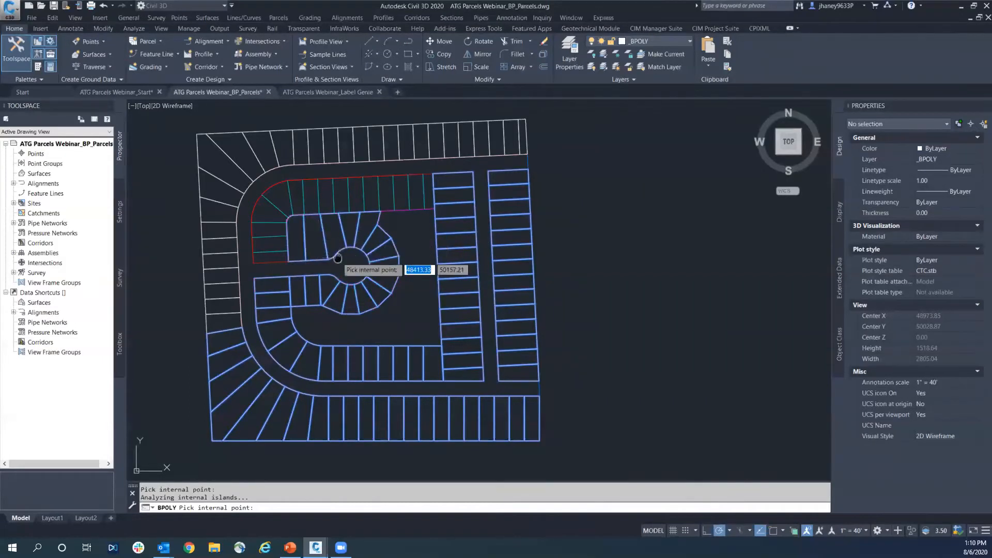
Pick inside the inner block's northwest and north row lots, and create boundary polylines for all picked lots
{"action": "middle_click_drag", "start_coordinate": [339, 259], "coordinate": [380, 275]}
{"action": "left_click", "coordinate": [317, 276]}
{"action": "left_click", "coordinate": [315, 262]}
{"action": "left_click", "coordinate": [315, 247]}
{"action": "left_click", "coordinate": [311, 231]}
{"action": "left_click", "coordinate": [322, 219]}
{"action": "left_click", "coordinate": [340, 212]}
{"action": "left_click", "coordinate": [353, 210]}
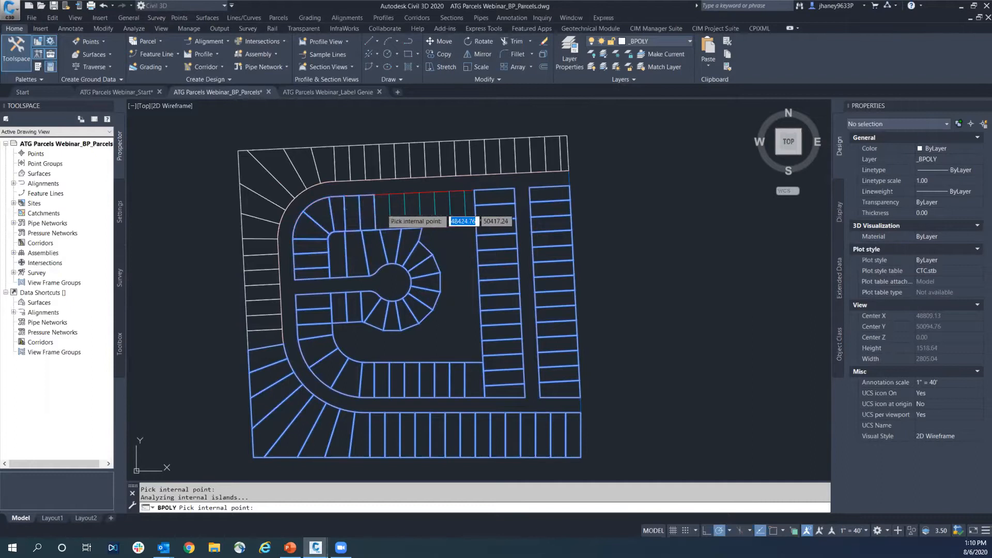
{"action": "left_click", "coordinate": [413, 209]}
{"action": "left_click", "coordinate": [427, 209]}
{"action": "left_click", "coordinate": [443, 210]}
{"action": "key", "text": "Return"}
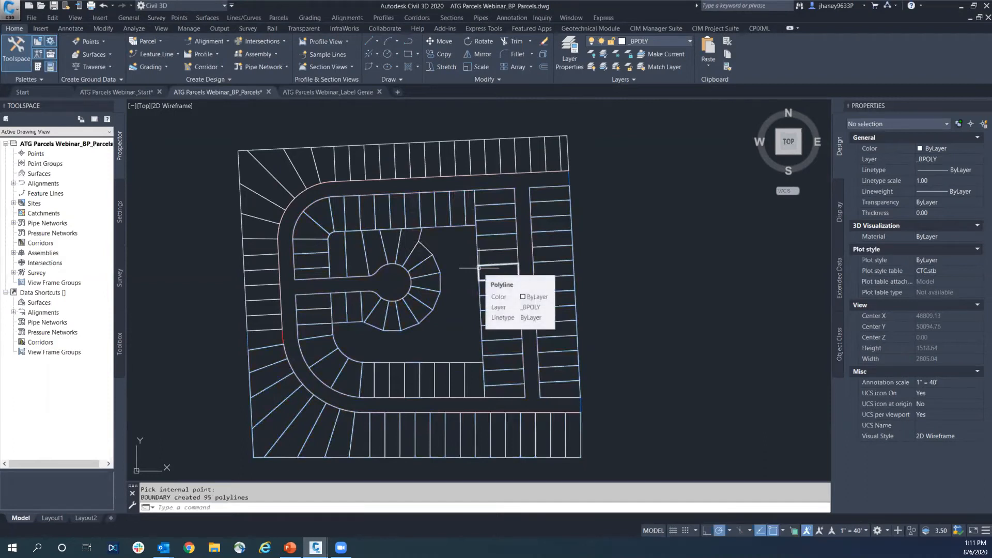
{"action": "key", "text": "Escape"}
{"action": "key", "text": "Escape"}
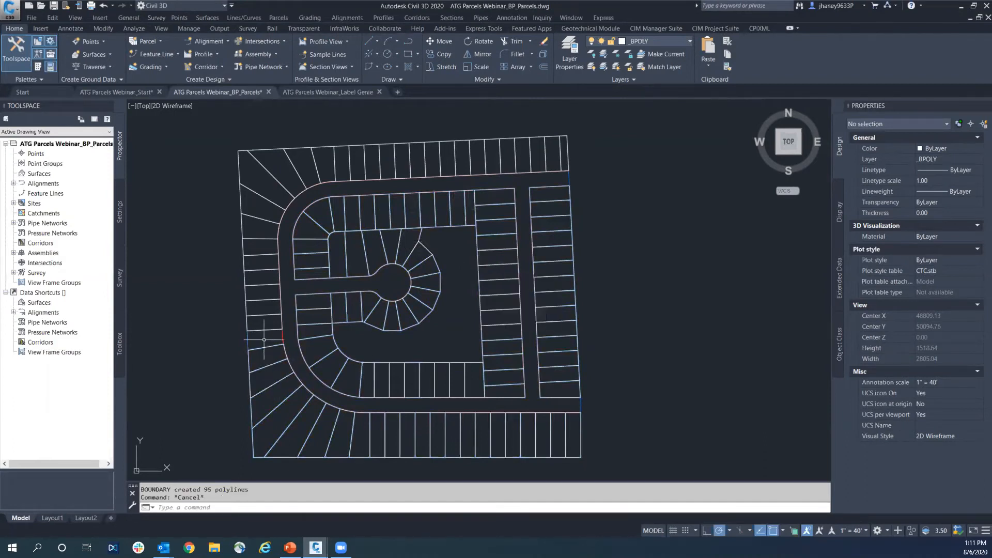
Create a boundary polyline with BPOLY for the missed lot on the west edge
{"action": "middle_click_drag", "start_coordinate": [264, 339], "coordinate": [271, 321]}
{"action": "key", "text": "Return"}
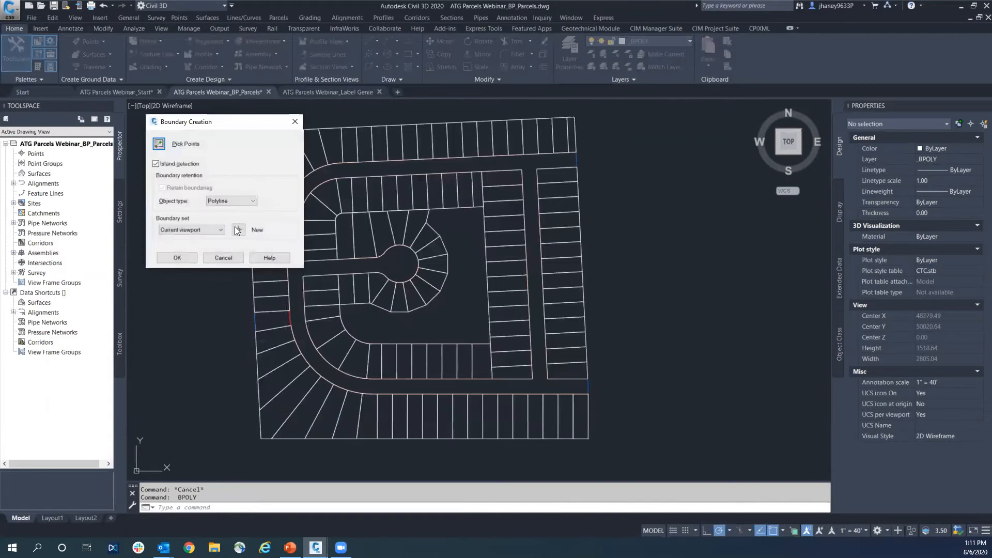
{"action": "left_click", "coordinate": [173, 256]}
{"action": "left_click", "coordinate": [269, 320]}
{"action": "key", "text": "Return"}
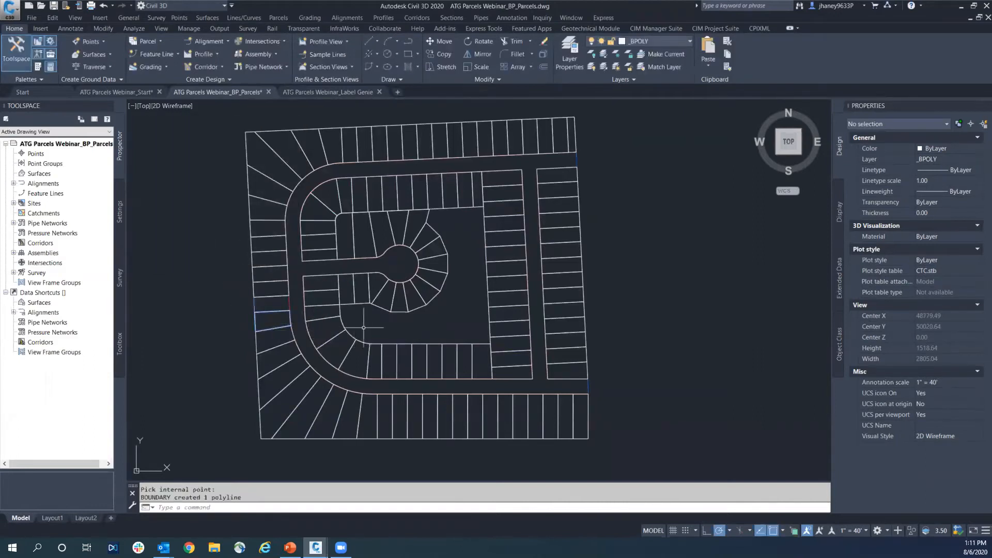
Inspect the missed west lot and regenerate the drawing to check the boundary polylines
{"action": "scroll", "coordinate": [272, 311], "scroll_direction": "up", "scroll_amount": 3}
{"action": "left_click", "coordinate": [272, 295]}
{"action": "key", "text": "Escape"}
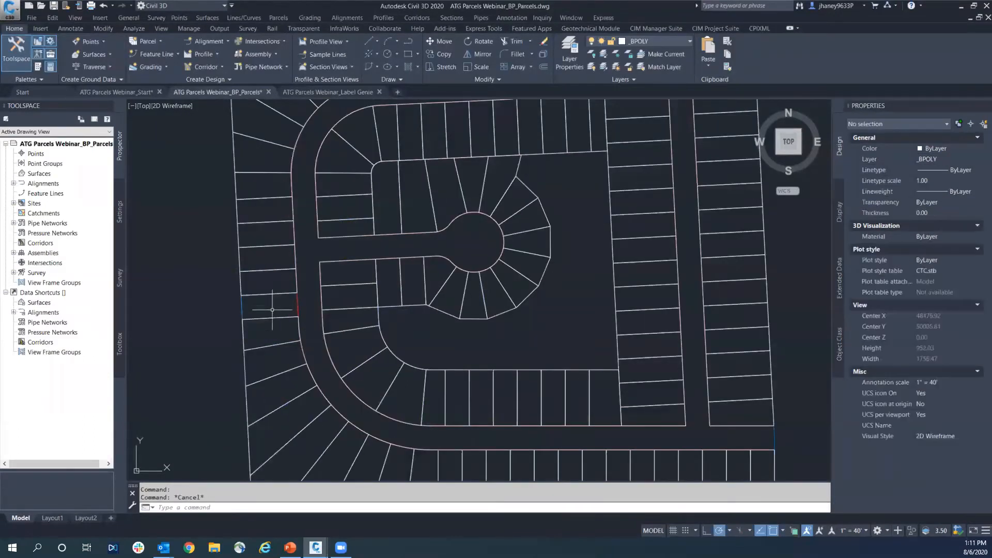
{"action": "scroll", "coordinate": [272, 310], "scroll_direction": "down", "scroll_amount": 3}
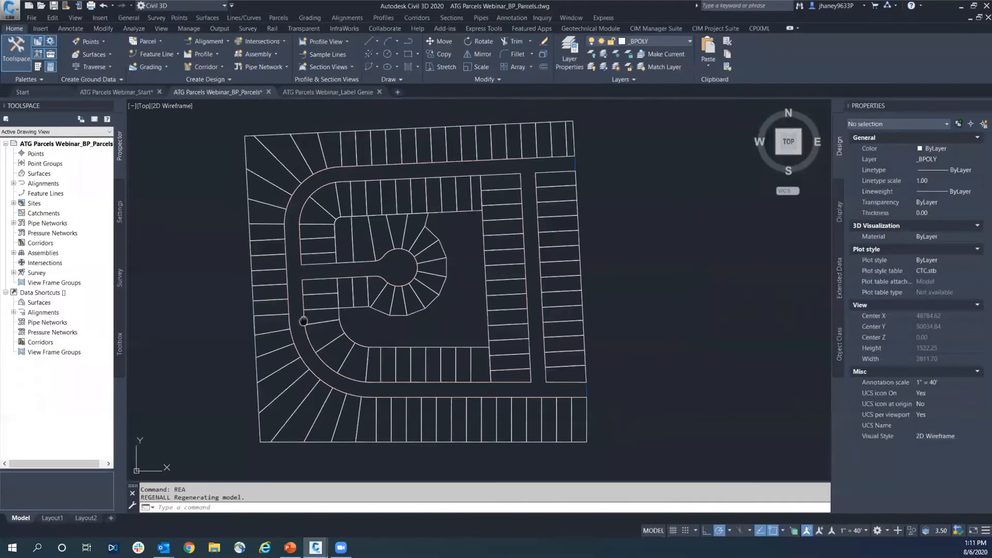
{"action": "middle_click_drag", "start_coordinate": [303, 321], "coordinate": [293, 331]}
{"action": "key", "text": "Escape"}
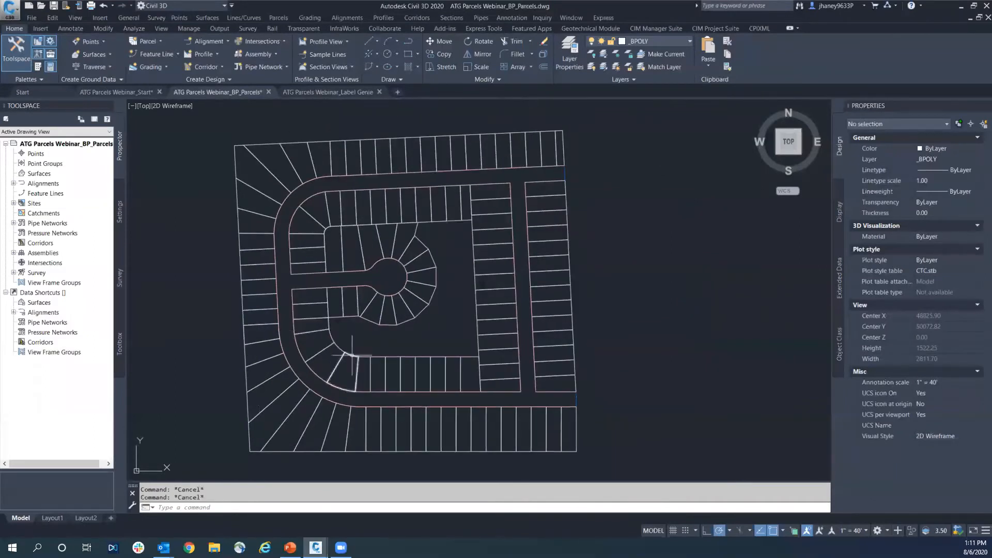
{"action": "middle_click_drag", "start_coordinate": [412, 297], "coordinate": [445, 274]}
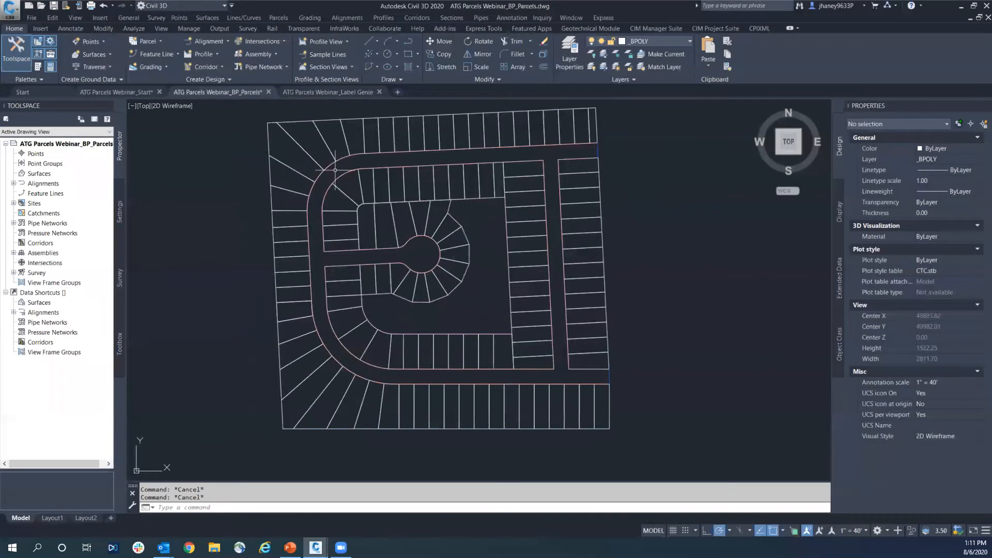
Create boundary polylines with BPOLY from a point inside the street right-of-way
{"action": "right_click", "coordinate": [673, 240]}
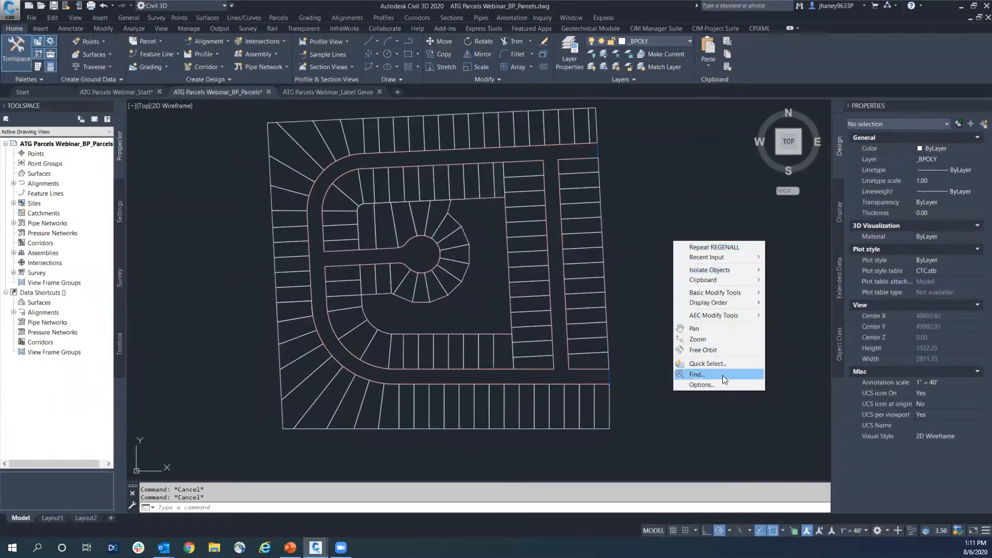
{"action": "mouse_move", "coordinate": [727, 257]}
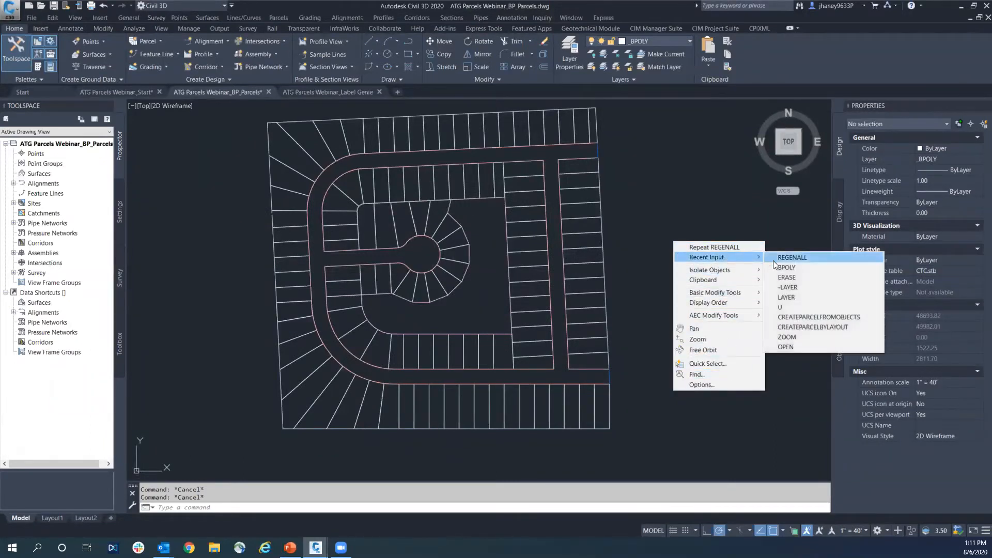
{"action": "left_click", "coordinate": [805, 264]}
{"action": "left_click", "coordinate": [197, 257]}
{"action": "left_click", "coordinate": [533, 158]}
{"action": "key", "text": "Return"}
{"action": "scroll", "coordinate": [511, 297], "scroll_direction": "down", "scroll_amount": 1}
{"action": "scroll", "coordinate": [511, 298], "scroll_direction": "up", "scroll_amount": 1}
{"action": "mouse_move", "coordinate": [511, 297]}
{"action": "middle_mouse_down"}
{"action": "mouse_move", "coordinate": [485, 304]}
{"action": "mouse_move", "coordinate": [569, 298]}
{"action": "middle_mouse_up"}
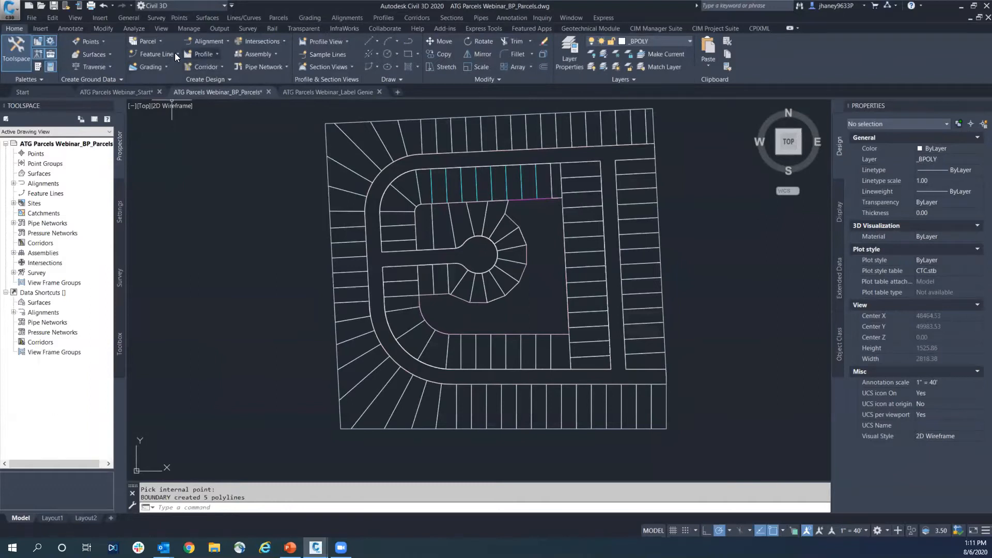
{"action": "left_click", "coordinate": [160, 42]}
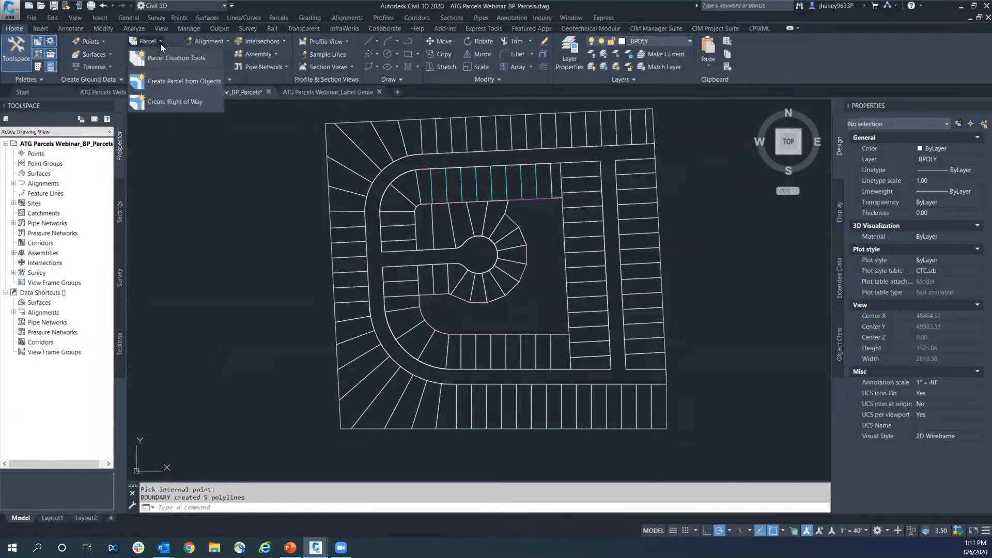
{"action": "left_click", "coordinate": [194, 80]}
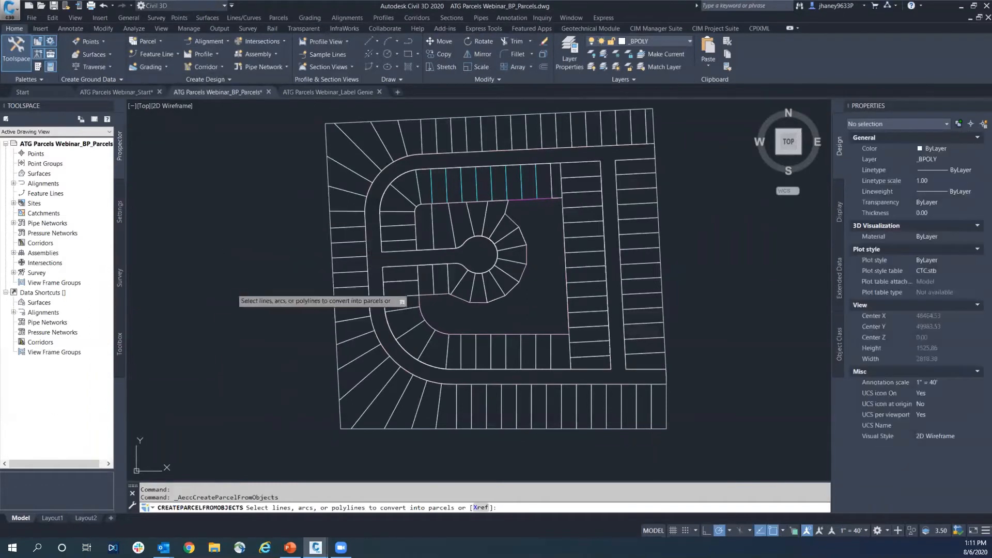
{"action": "scroll", "coordinate": [647, 147], "scroll_direction": "up", "scroll_amount": 4}
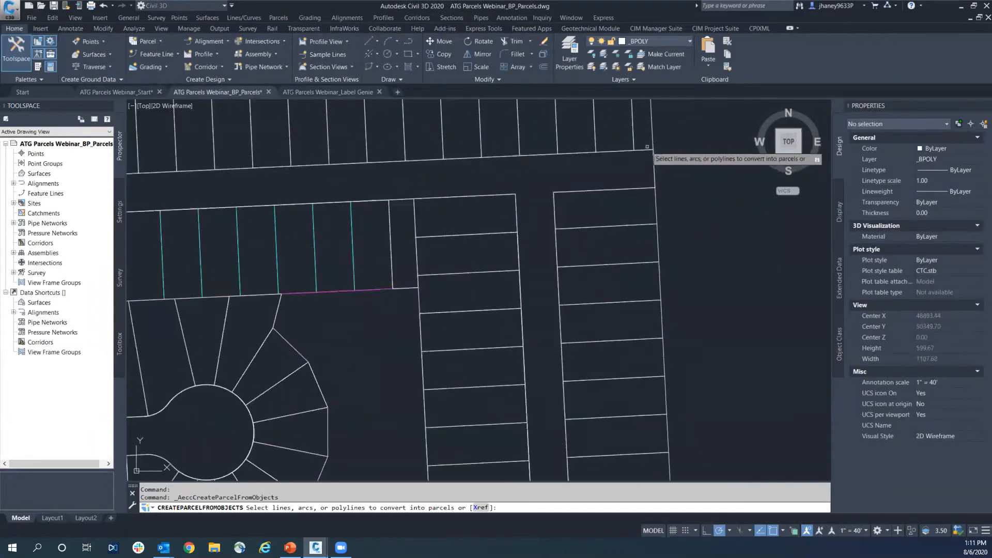
{"action": "middle_click_drag", "start_coordinate": [647, 147], "coordinate": [669, 223]}
{"action": "left_click", "coordinate": [657, 137]}
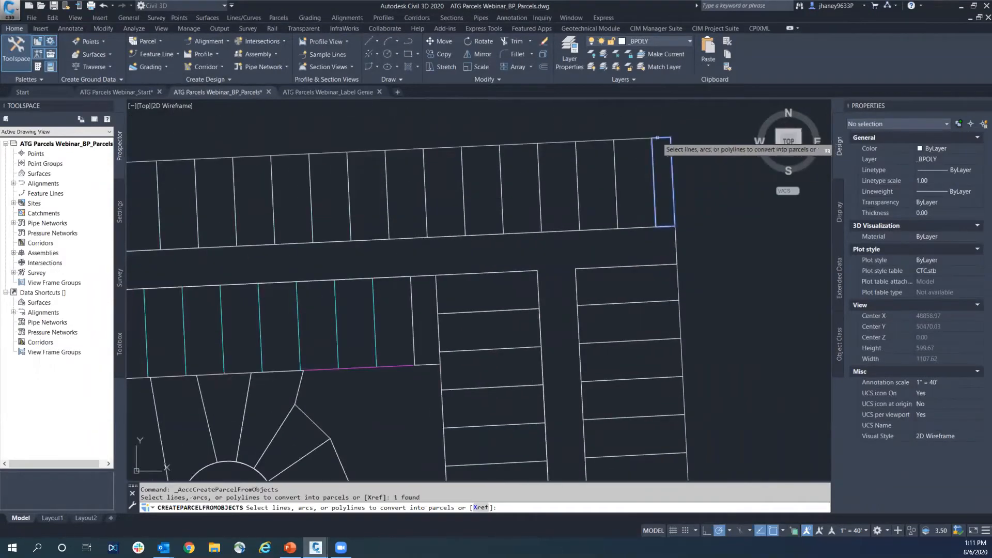
{"action": "left_click", "coordinate": [646, 138]}
{"action": "left_click", "coordinate": [594, 140]}
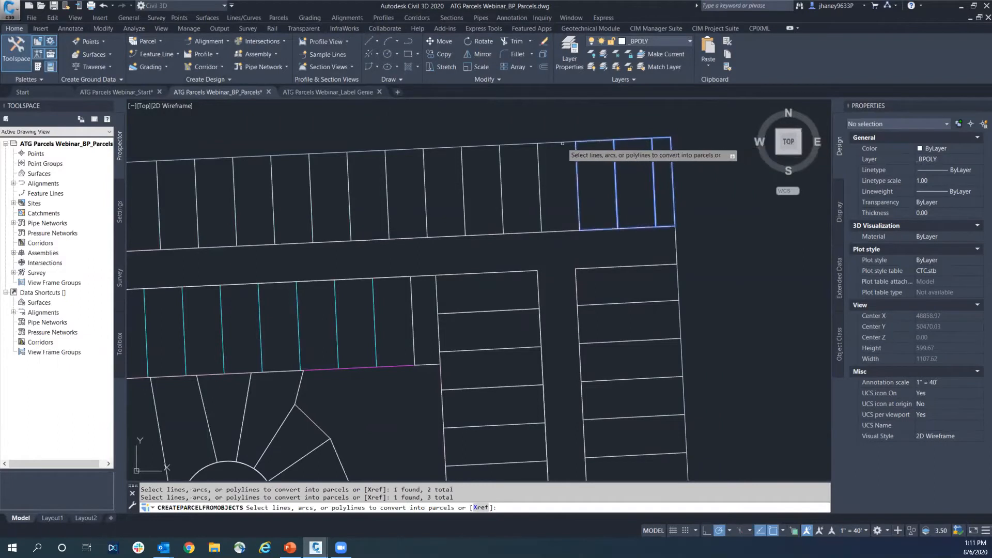
{"action": "left_click", "coordinate": [528, 144]}
{"action": "left_click", "coordinate": [481, 146]}
{"action": "left_click", "coordinate": [445, 149]}
{"action": "left_click", "coordinate": [403, 151]}
{"action": "left_click", "coordinate": [368, 154]}
{"action": "left_click", "coordinate": [340, 141]}
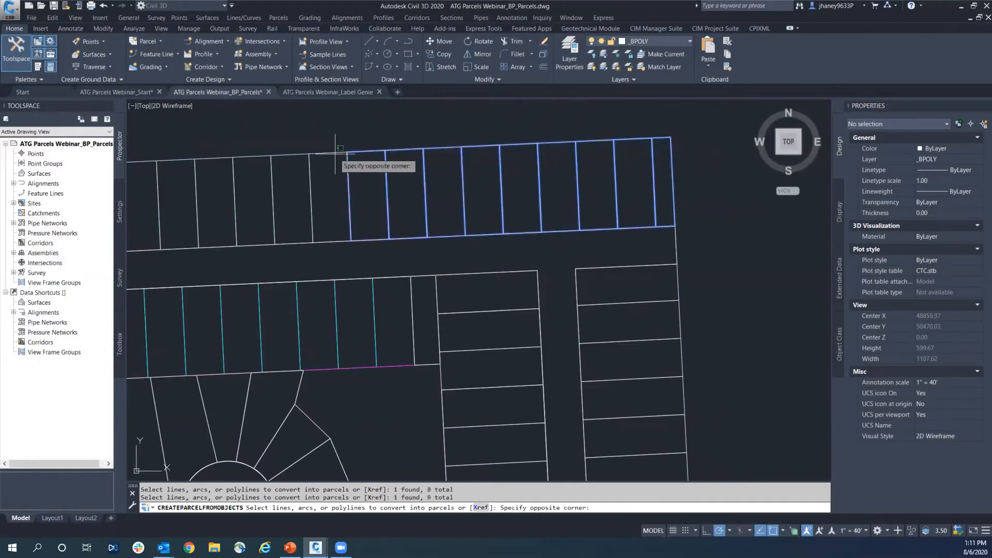
{"action": "left_click", "coordinate": [336, 148]}
{"action": "scroll", "coordinate": [413, 150], "scroll_direction": "down", "scroll_amount": 2}
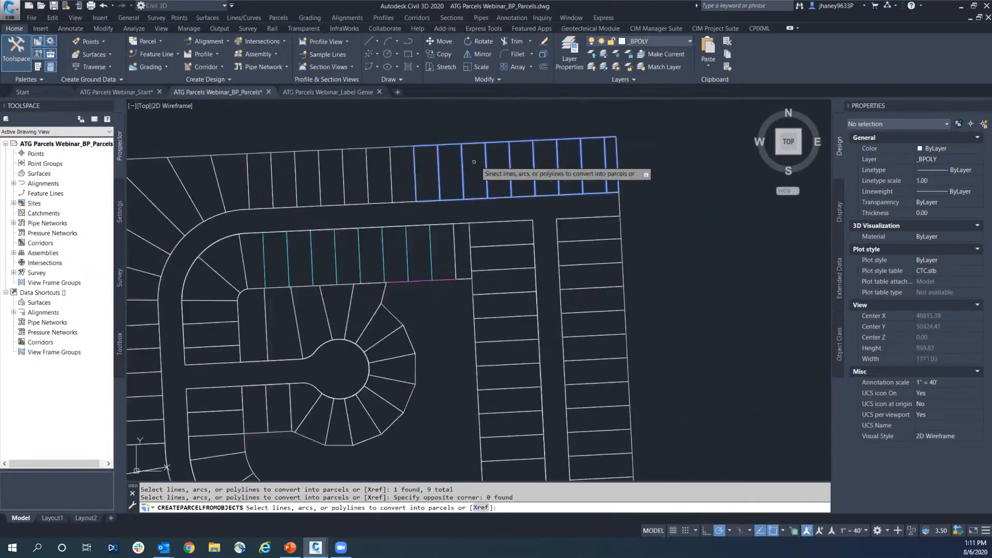
{"action": "left_click", "coordinate": [380, 146]}
{"action": "left_click", "coordinate": [356, 149]}
{"action": "left_click", "coordinate": [331, 150]}
{"action": "left_click", "coordinate": [309, 151]}
{"action": "left_click", "coordinate": [284, 151]}
{"action": "left_click", "coordinate": [258, 153]}
{"action": "middle_click_drag", "start_coordinate": [239, 153], "coordinate": [375, 137]}
{"action": "left_click", "coordinate": [329, 138]}
{"action": "left_click", "coordinate": [267, 155]}
{"action": "left_click", "coordinate": [269, 202]}
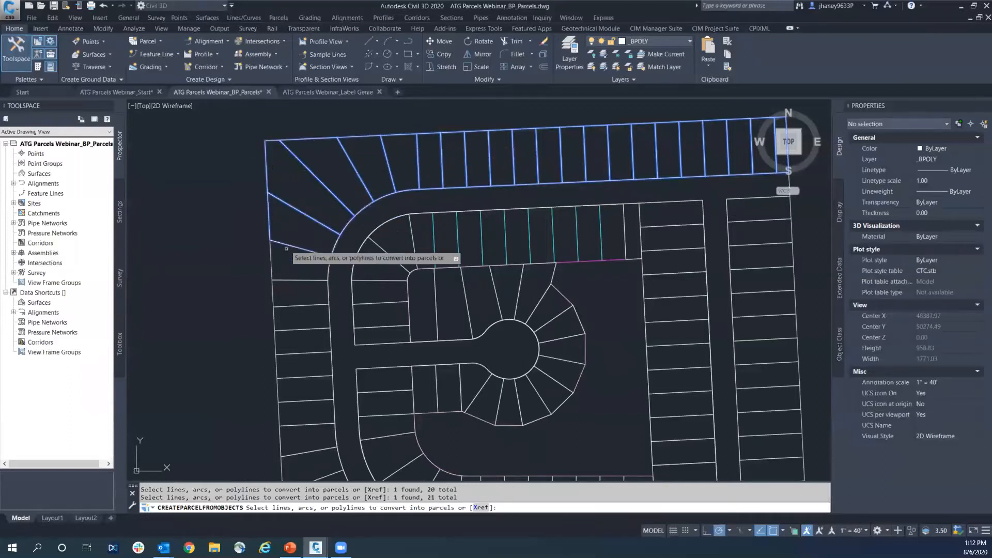
{"action": "left_click", "coordinate": [271, 261]}
{"action": "left_click", "coordinate": [272, 262]}
{"action": "left_click", "coordinate": [273, 263]}
{"action": "left_click", "coordinate": [333, 272]}
{"action": "left_click", "coordinate": [289, 283]}
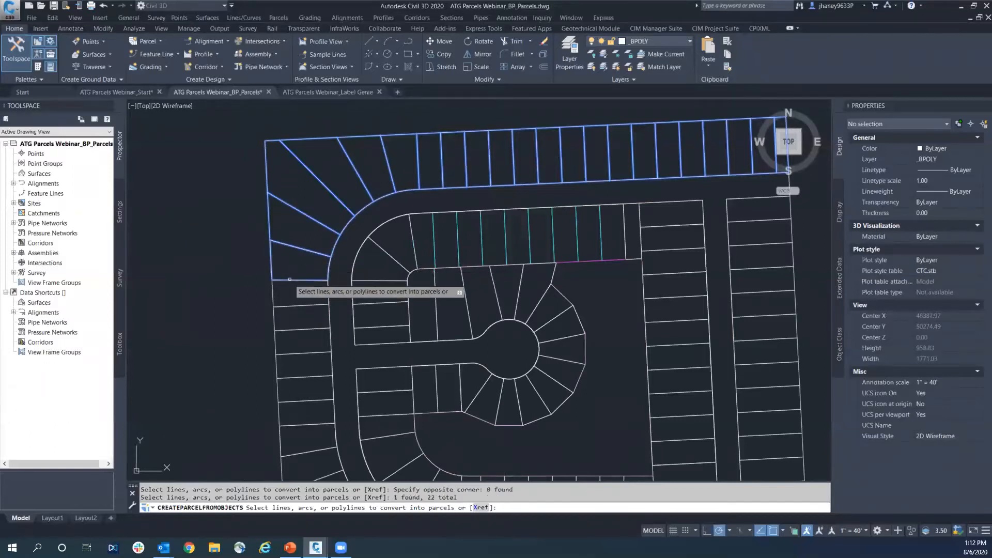
{"action": "left_click", "coordinate": [304, 306]}
{"action": "left_click", "coordinate": [309, 331]}
{"action": "left_click", "coordinate": [313, 330]}
{"action": "left_click", "coordinate": [313, 329]}
{"action": "scroll", "coordinate": [352, 315], "scroll_direction": "down", "scroll_amount": 3}
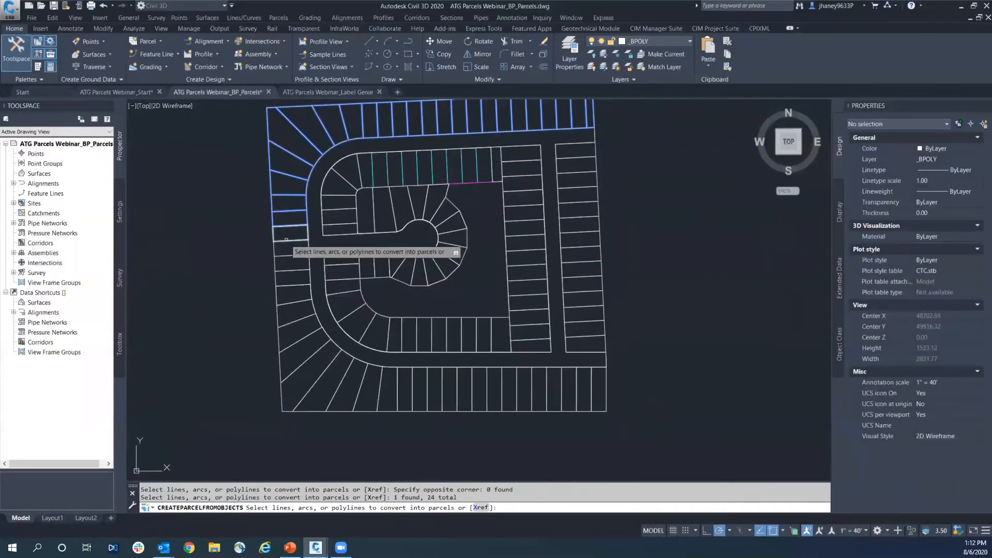
{"action": "left_click", "coordinate": [287, 241]}
{"action": "left_click", "coordinate": [290, 254]}
{"action": "left_click", "coordinate": [292, 270]}
{"action": "left_click", "coordinate": [292, 285]}
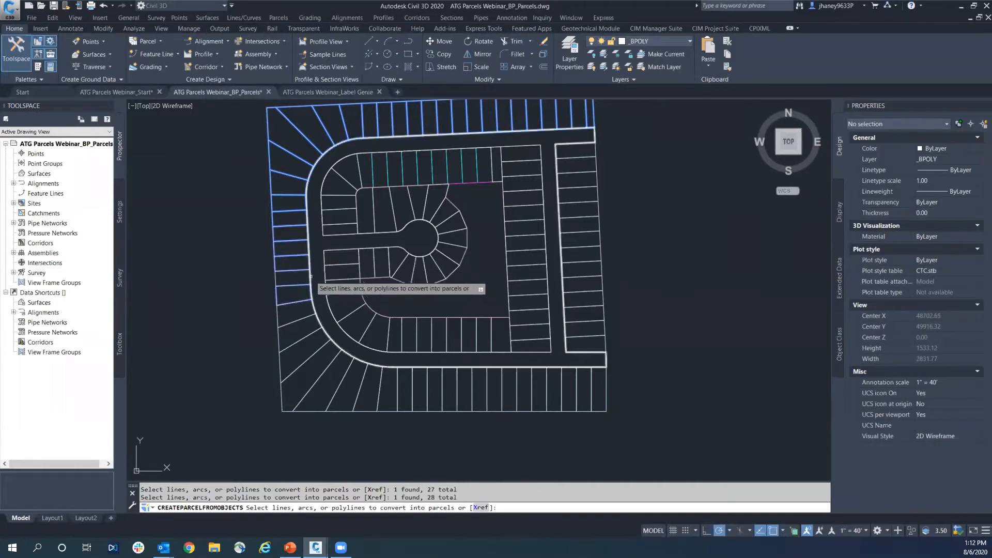
{"action": "left_click", "coordinate": [276, 280]}
{"action": "left_click", "coordinate": [278, 312]}
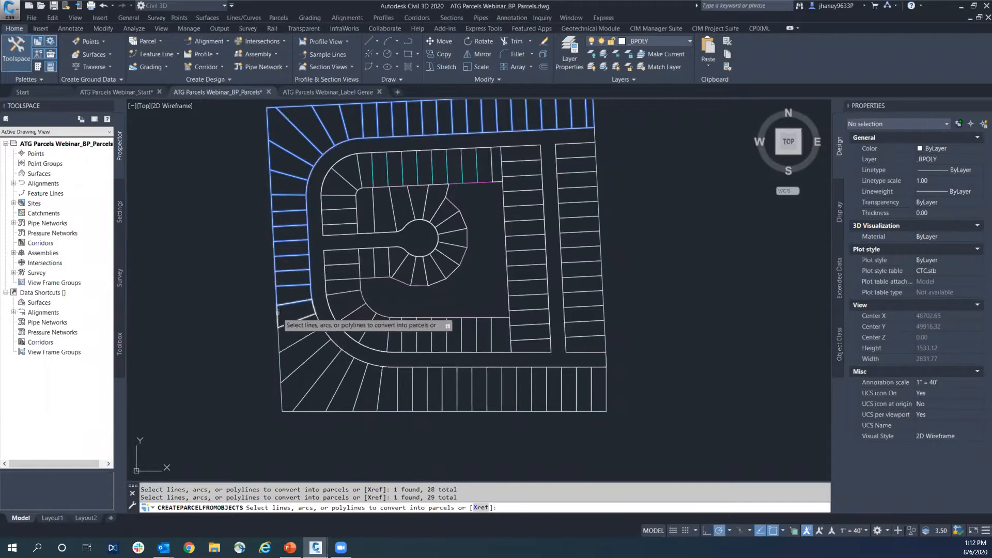
{"action": "left_click", "coordinate": [280, 339]}
{"action": "left_click", "coordinate": [279, 360]}
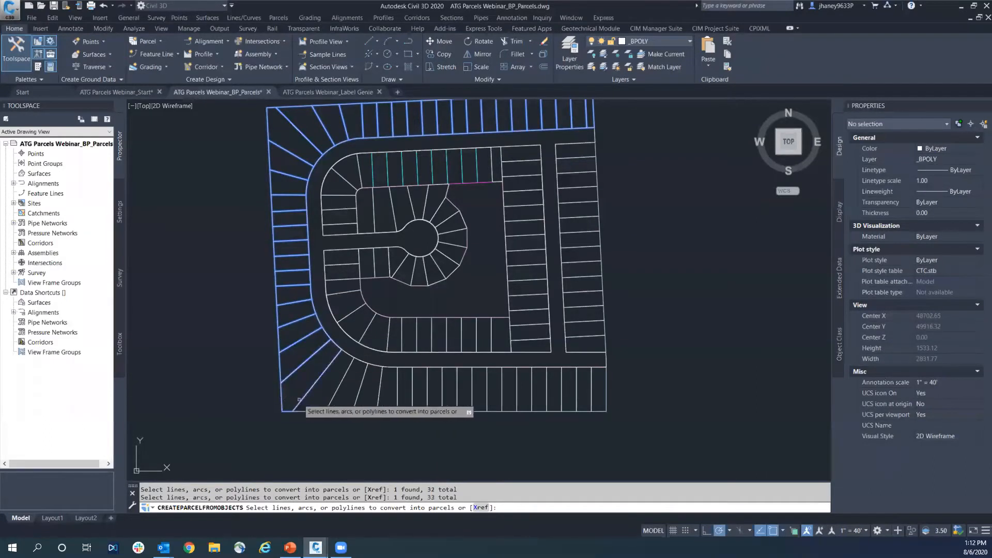
{"action": "left_click", "coordinate": [319, 411]}
{"action": "left_click", "coordinate": [333, 411]}
{"action": "left_click", "coordinate": [366, 413]}
{"action": "left_click", "coordinate": [374, 412]}
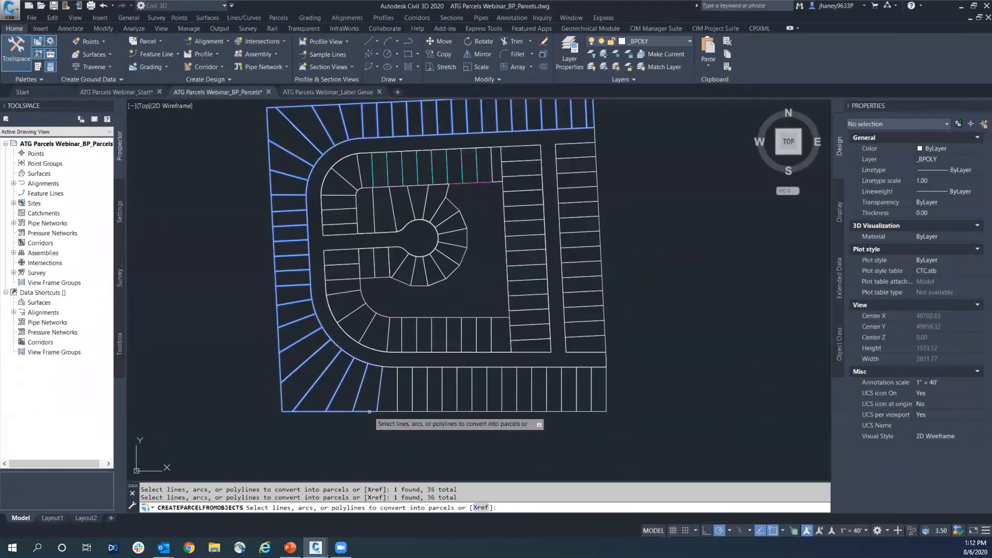
{"action": "left_click", "coordinate": [390, 411]}
{"action": "left_click", "coordinate": [406, 412]}
{"action": "left_click", "coordinate": [420, 412]}
{"action": "left_click", "coordinate": [435, 412]}
{"action": "left_click", "coordinate": [449, 412]}
{"action": "left_click", "coordinate": [465, 411]}
{"action": "left_click", "coordinate": [479, 411]}
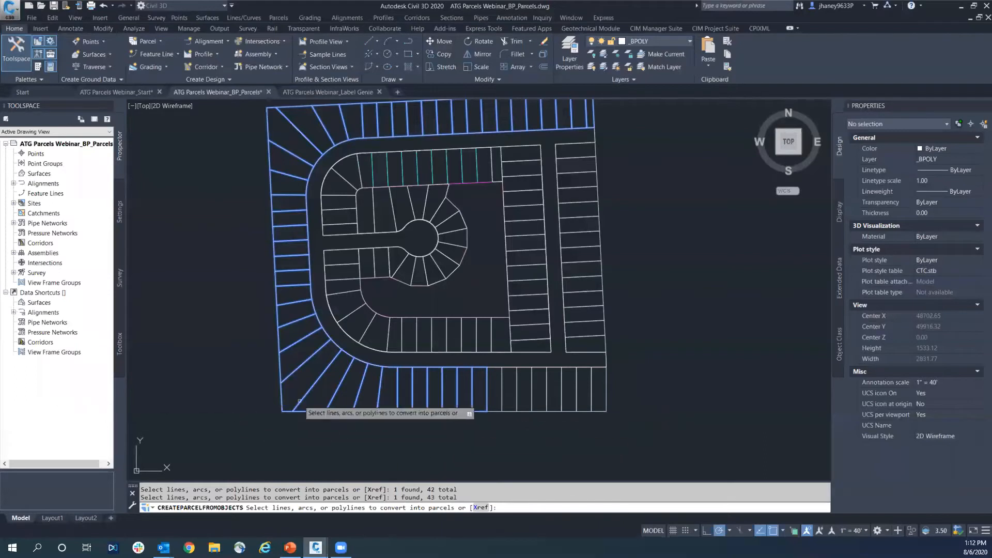
{"action": "left_click", "coordinate": [495, 411]}
{"action": "left_click", "coordinate": [509, 411]}
{"action": "left_click", "coordinate": [524, 411]}
{"action": "left_click", "coordinate": [541, 411]}
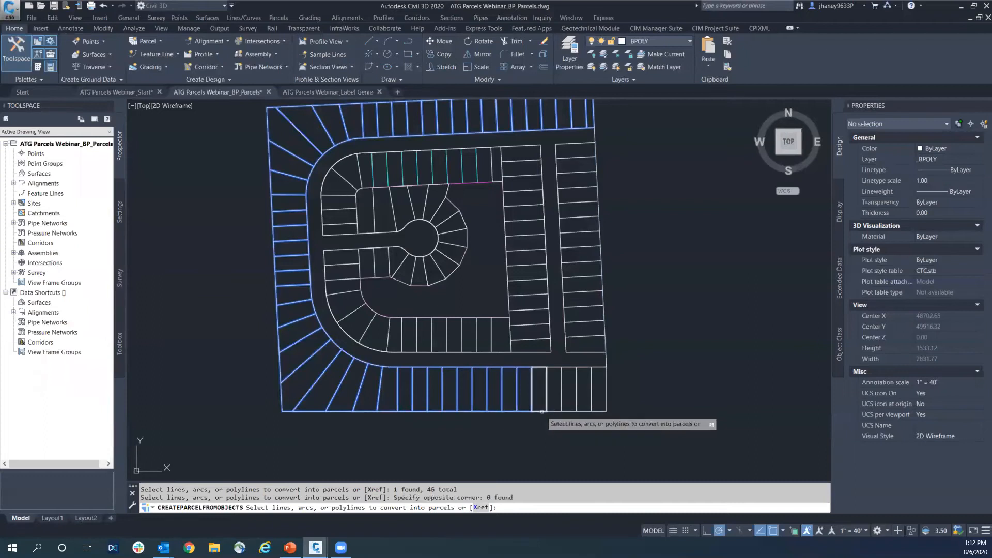
{"action": "left_click", "coordinate": [556, 411]}
{"action": "left_click", "coordinate": [576, 411]}
{"action": "left_click", "coordinate": [592, 409]}
{"action": "left_click", "coordinate": [595, 408]}
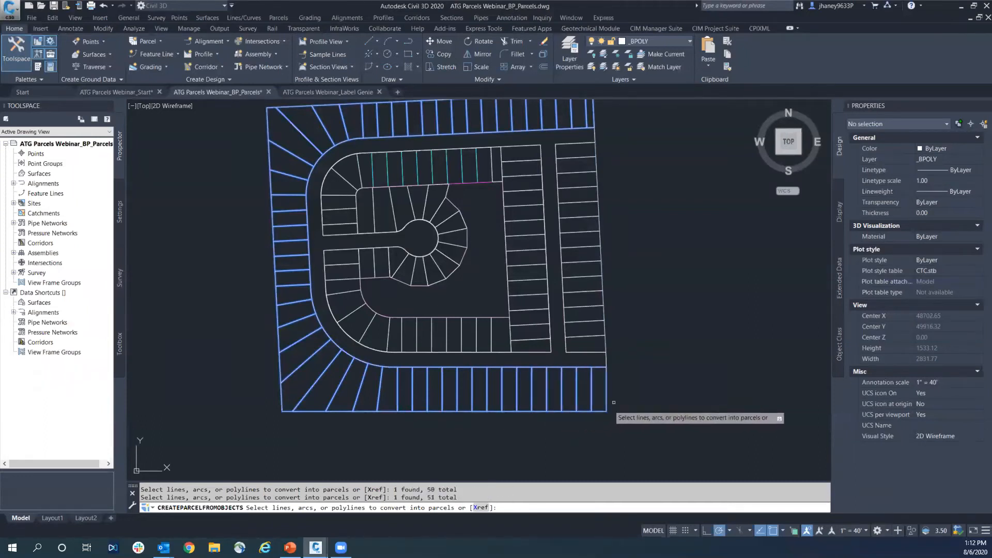
{"action": "middle_click_drag", "start_coordinate": [624, 344], "coordinate": [551, 355]}
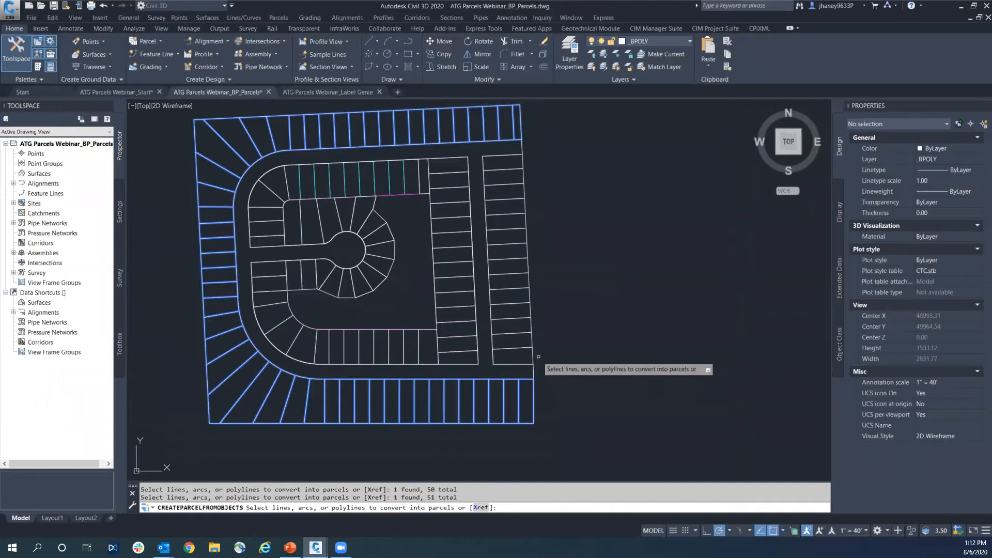
{"action": "left_click", "coordinate": [533, 356]}
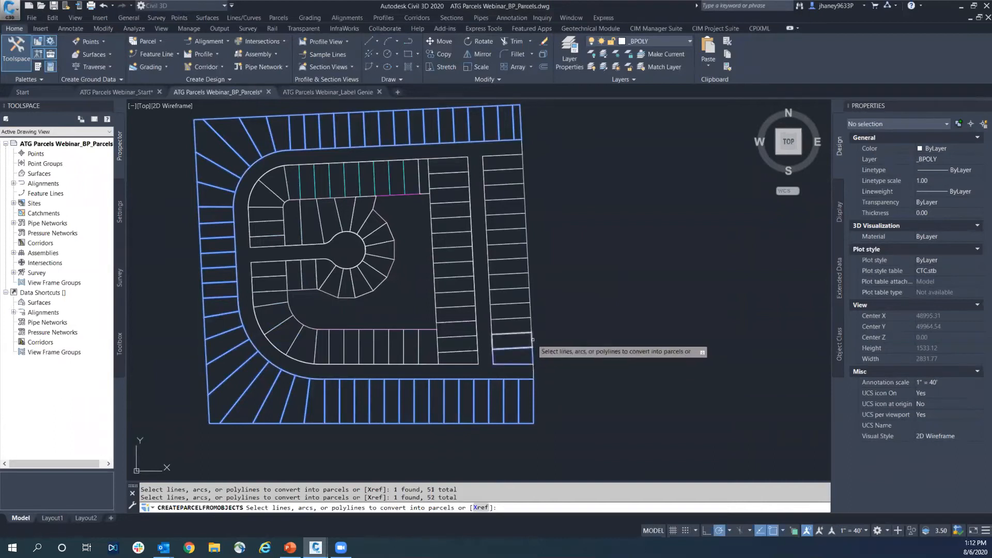
{"action": "left_click", "coordinate": [533, 339]}
{"action": "left_click", "coordinate": [531, 326]}
{"action": "left_click", "coordinate": [532, 326]}
{"action": "left_click", "coordinate": [533, 326]}
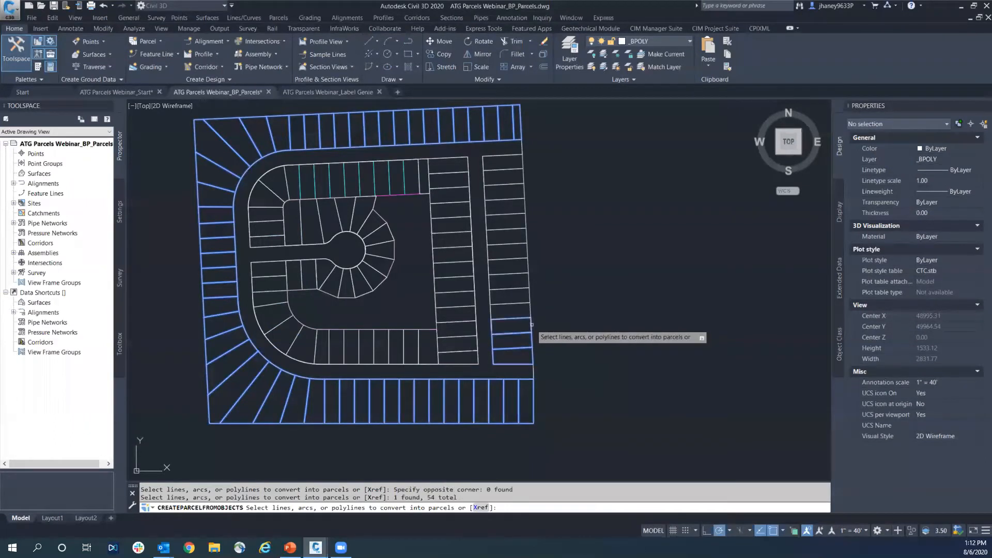
{"action": "left_click", "coordinate": [531, 302]}
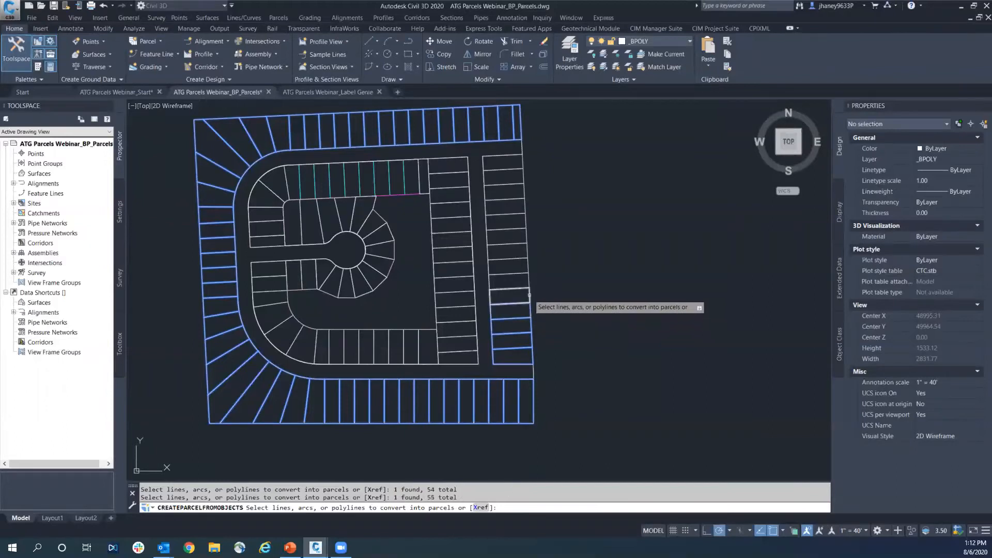
{"action": "left_click", "coordinate": [530, 288]}
{"action": "left_click", "coordinate": [527, 272]}
{"action": "left_click", "coordinate": [530, 265]}
{"action": "left_click", "coordinate": [530, 265]}
{"action": "left_click", "coordinate": [528, 264]}
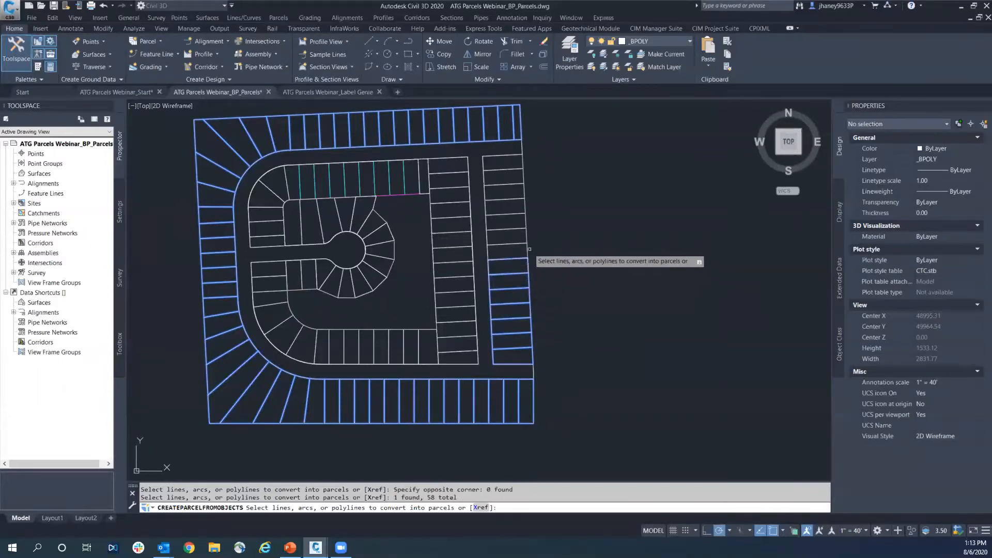
{"action": "left_click", "coordinate": [529, 250]}
{"action": "left_click", "coordinate": [527, 236]}
{"action": "left_click", "coordinate": [526, 223]}
{"action": "left_click", "coordinate": [525, 207]}
{"action": "left_click", "coordinate": [524, 191]}
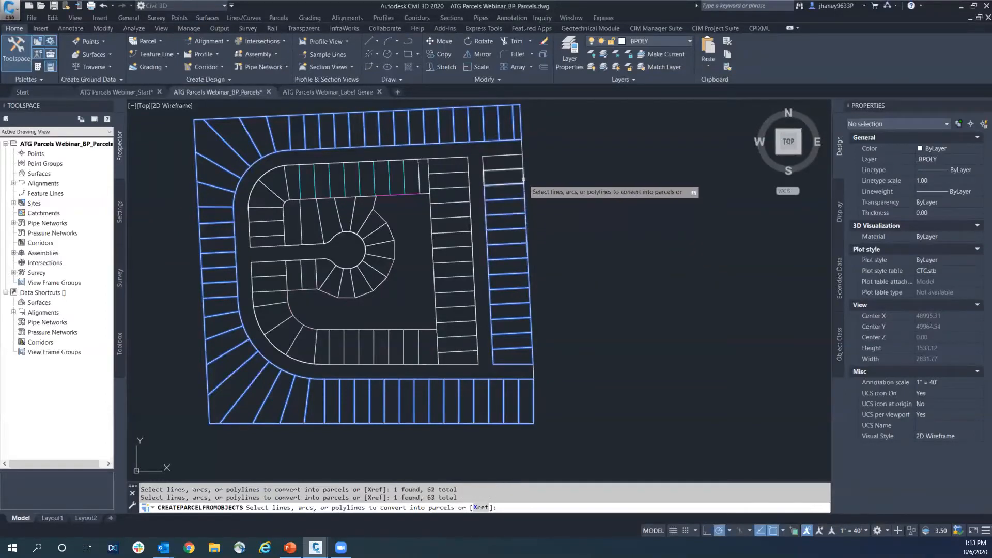
{"action": "left_click", "coordinate": [523, 179]}
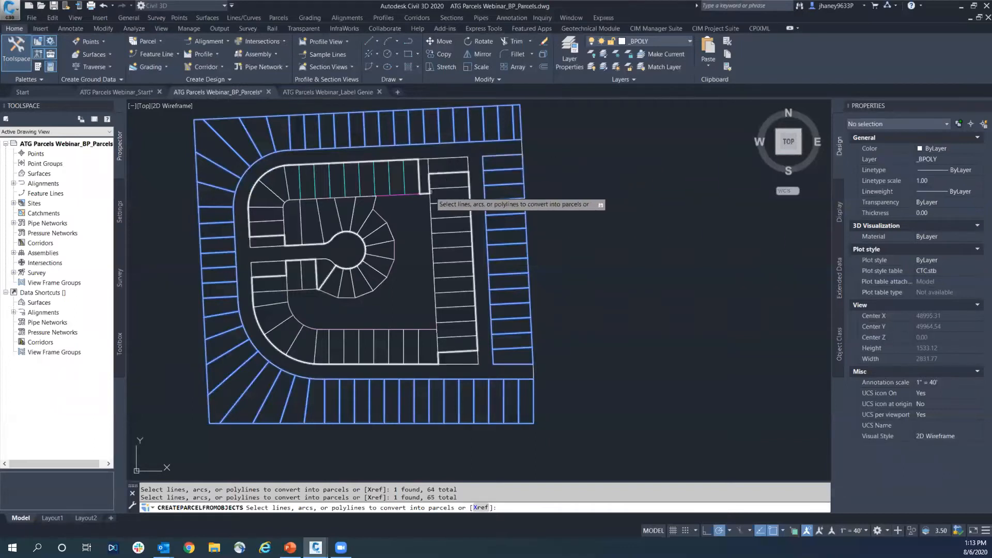
{"action": "scroll", "coordinate": [432, 199], "scroll_direction": "up", "scroll_amount": 4}
{"action": "left_click", "coordinate": [424, 175]}
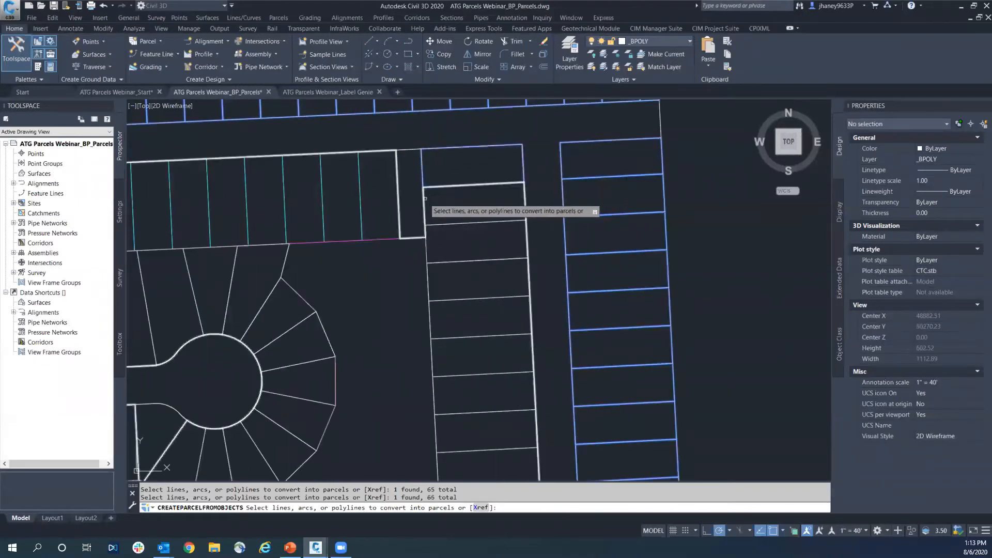
{"action": "left_click", "coordinate": [517, 220]}
{"action": "left_click", "coordinate": [493, 260]}
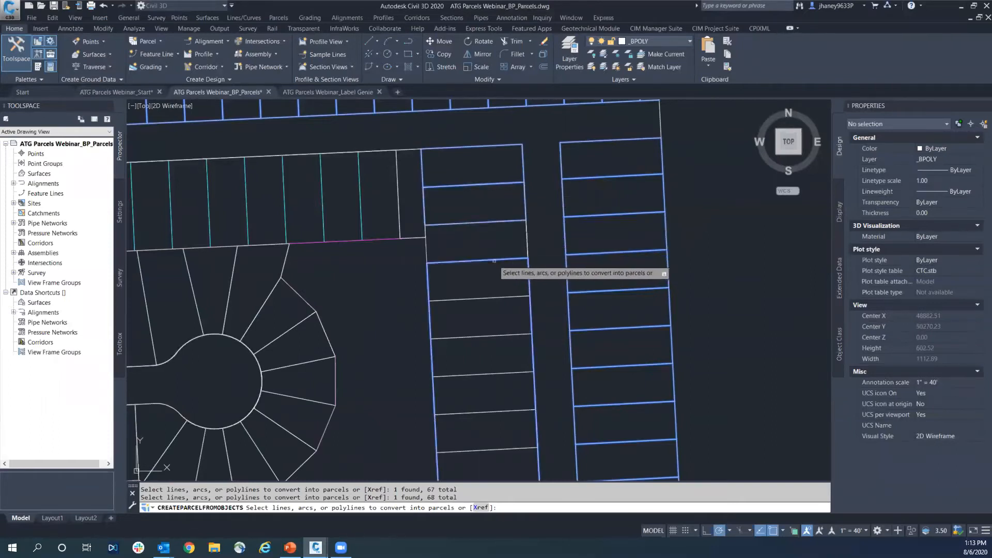
{"action": "scroll", "coordinate": [494, 261], "scroll_direction": "down", "scroll_amount": 3}
{"action": "key", "text": "Escape"}
{"action": "scroll", "coordinate": [518, 227], "scroll_direction": "down", "scroll_amount": 3}
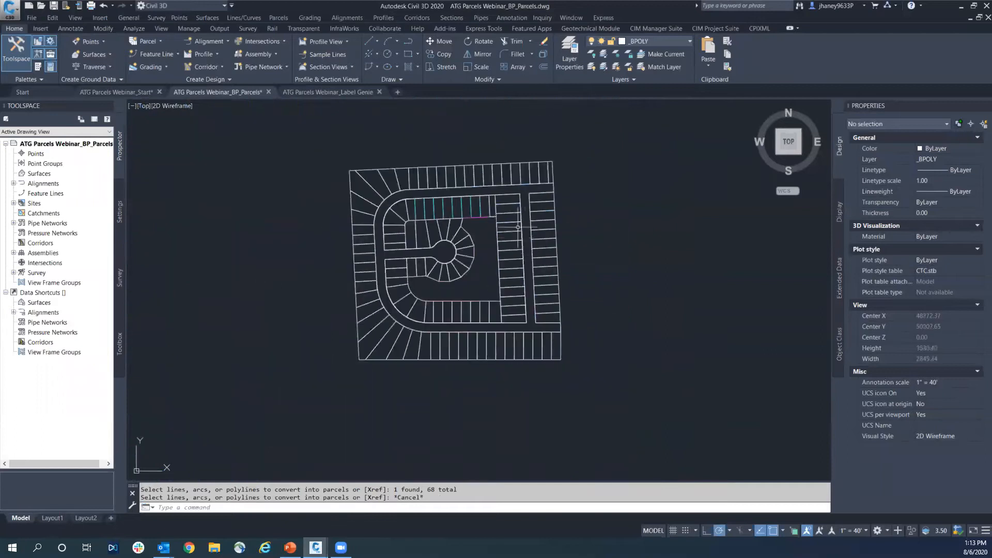
Start creating parcels from objects and select the six lot polylines at the east end of the outer north row
{"action": "key", "text": "Return"}
{"action": "scroll", "coordinate": [543, 191], "scroll_direction": "up", "scroll_amount": 2}
{"action": "left_click", "coordinate": [542, 193]}
{"action": "left_click", "coordinate": [528, 194]}
{"action": "left_click", "coordinate": [500, 192]}
{"action": "left_click", "coordinate": [499, 191]}
{"action": "left_click", "coordinate": [500, 195]}
{"action": "left_click", "coordinate": [477, 196]}
{"action": "left_click", "coordinate": [454, 196]}
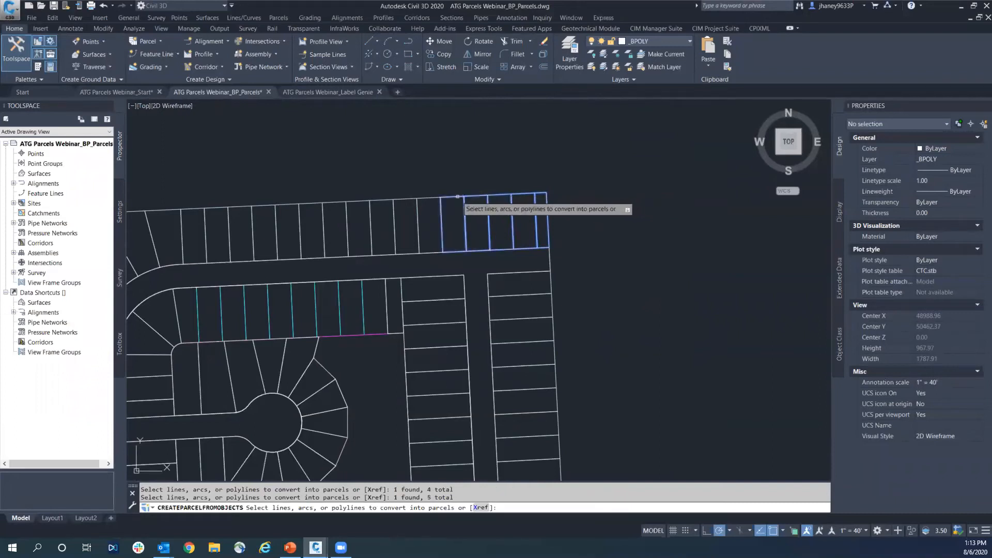
{"action": "left_click", "coordinate": [423, 197]}
Add all lot polylines in the column along the east boundary to the selection for parcel conversion
{"action": "left_click", "coordinate": [549, 279]}
{"action": "left_click", "coordinate": [549, 307]}
{"action": "left_click", "coordinate": [555, 330]}
{"action": "middle_click_drag", "start_coordinate": [578, 358], "coordinate": [554, 250]}
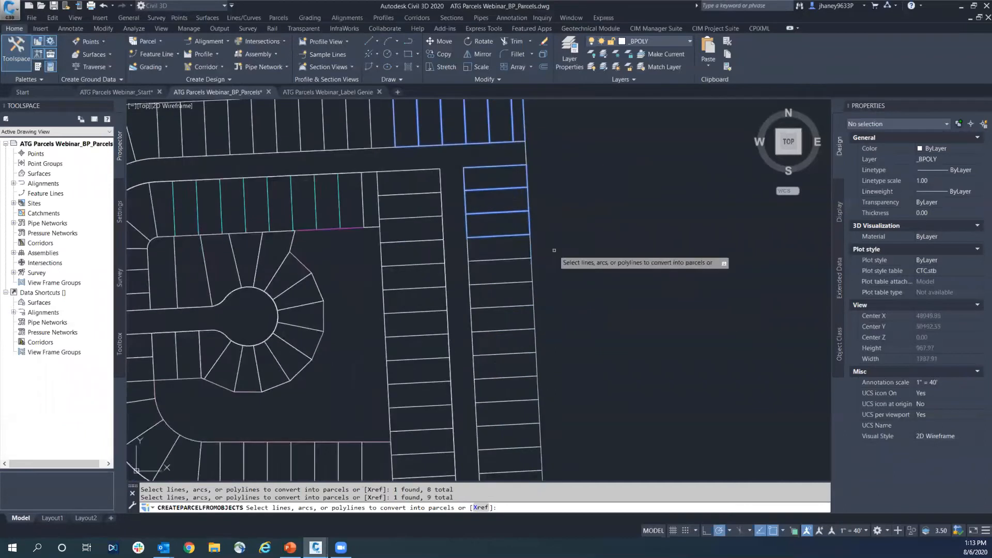
{"action": "scroll", "coordinate": [554, 250], "scroll_direction": "down", "scroll_amount": 3}
{"action": "left_click", "coordinate": [538, 249]}
{"action": "left_click", "coordinate": [540, 264]}
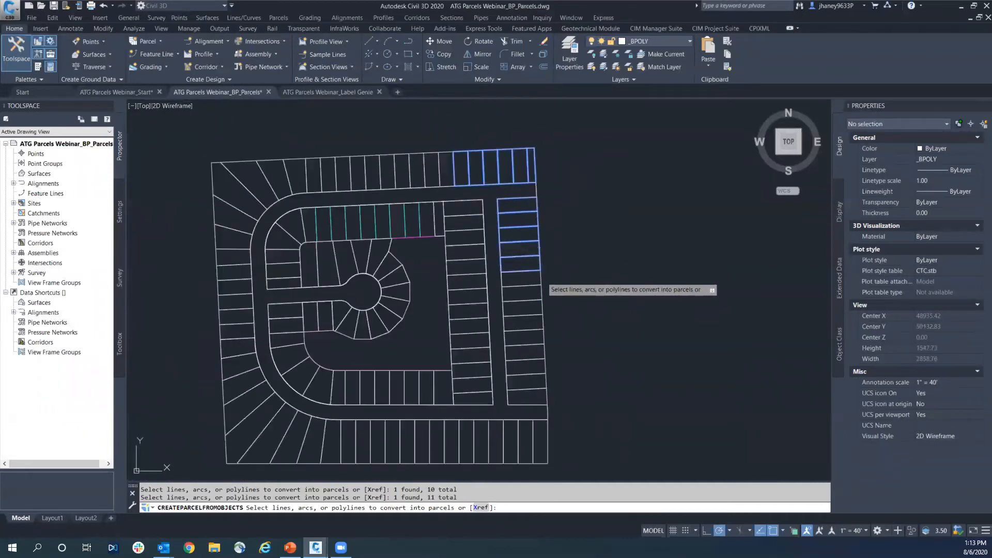
{"action": "left_click", "coordinate": [541, 278]}
{"action": "left_click", "coordinate": [542, 288]}
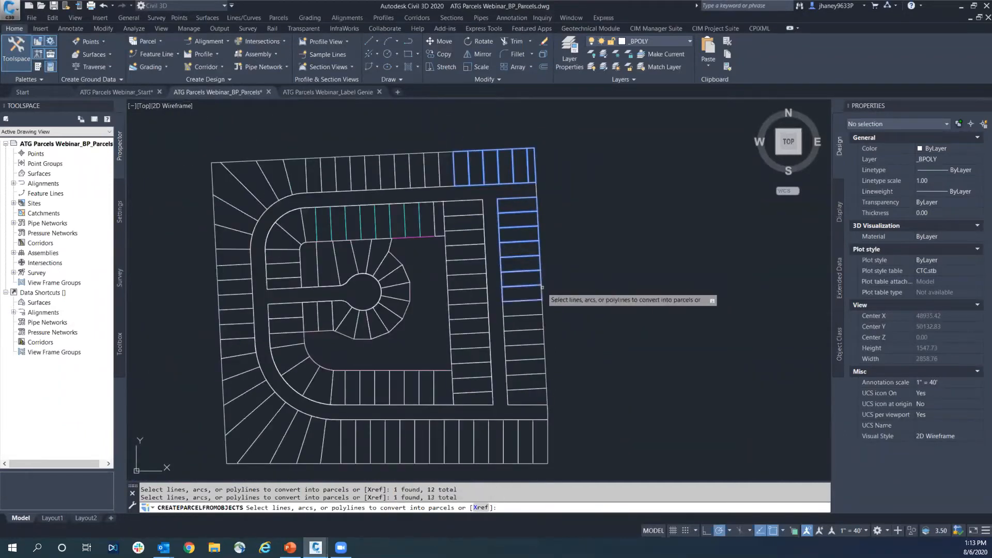
{"action": "left_click", "coordinate": [543, 306]}
{"action": "left_click", "coordinate": [544, 325]}
{"action": "left_click", "coordinate": [545, 338]}
{"action": "left_click", "coordinate": [545, 353]}
{"action": "left_click", "coordinate": [545, 367]}
{"action": "left_click", "coordinate": [547, 382]}
{"action": "left_click", "coordinate": [548, 397]}
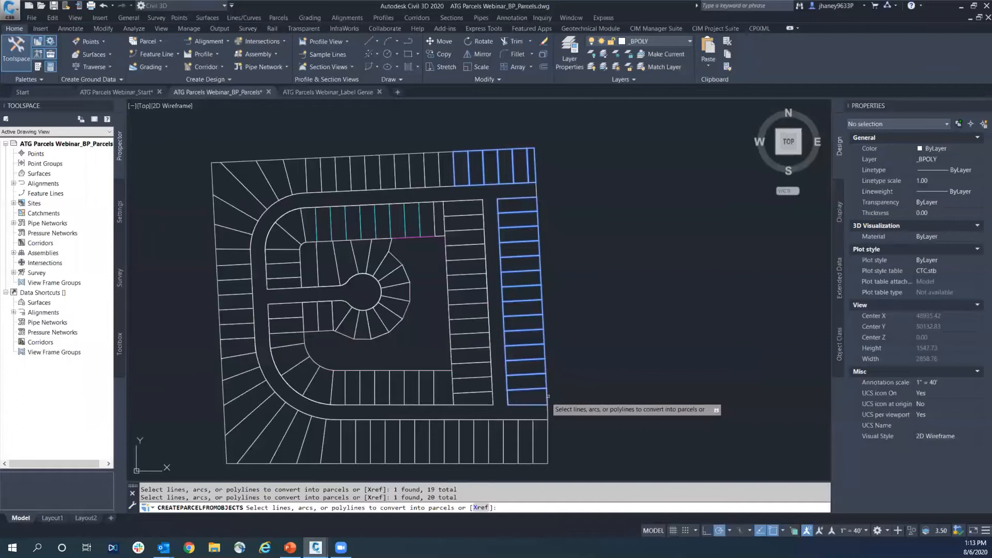
Finish the lot selection, keep Subdivision as the site, and set the parcels' area label style to Name Square Foot & Acres
{"action": "key", "text": "Return"}
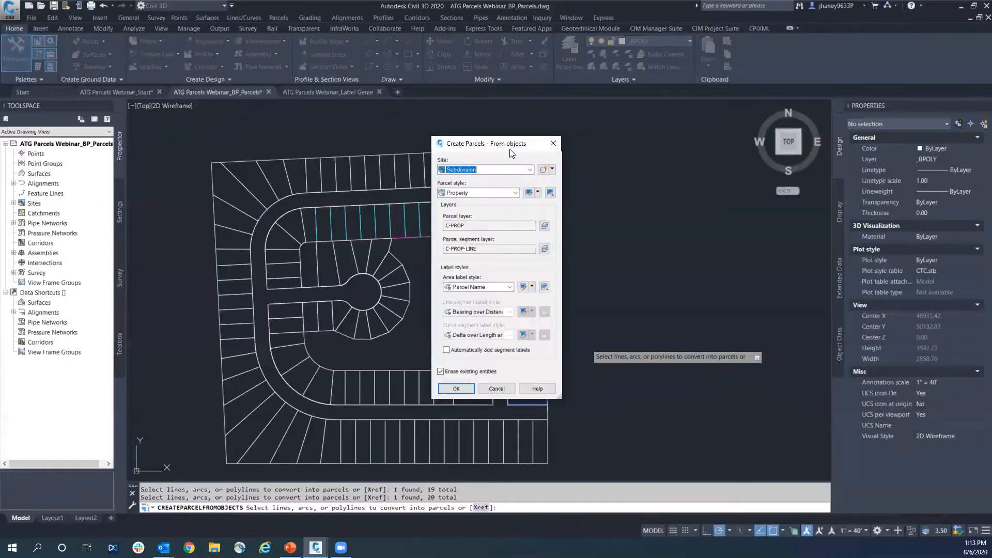
{"action": "left_click", "coordinate": [470, 169]}
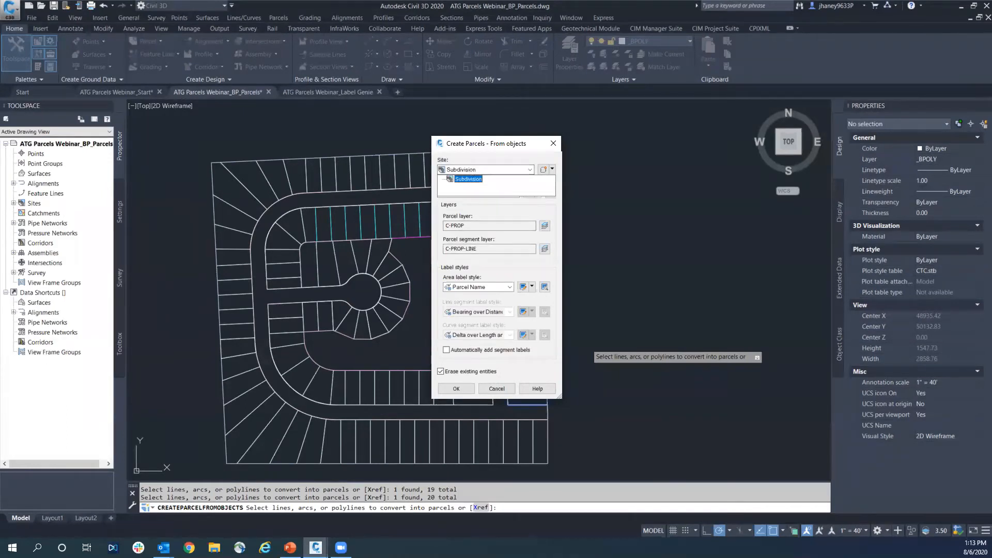
{"action": "key", "text": "Return"}
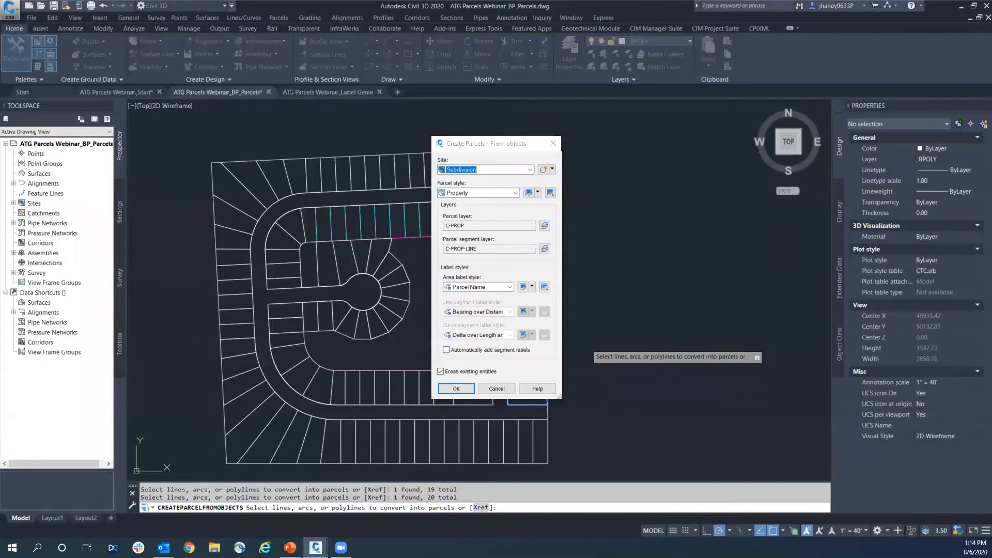
{"action": "left_click", "coordinate": [484, 288]}
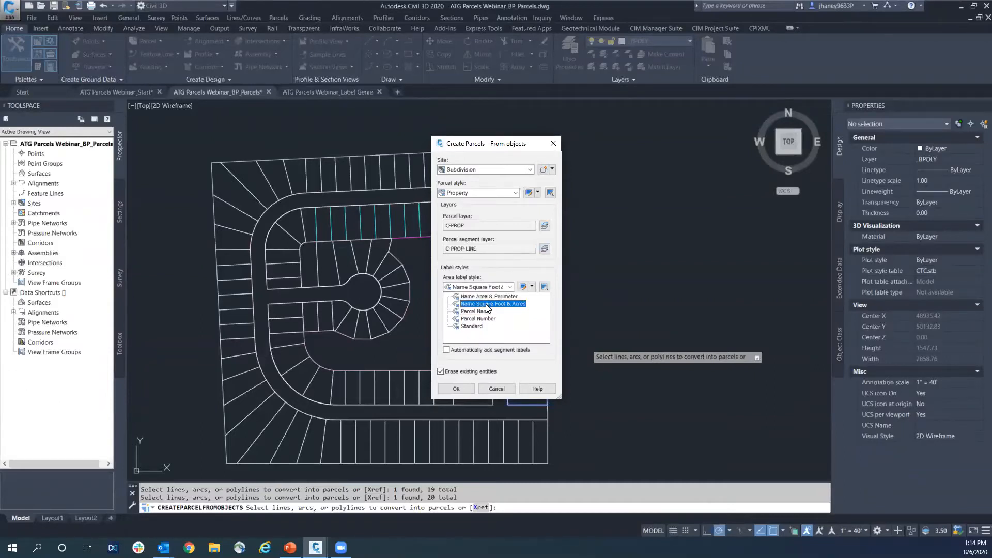
{"action": "left_click", "coordinate": [487, 305]}
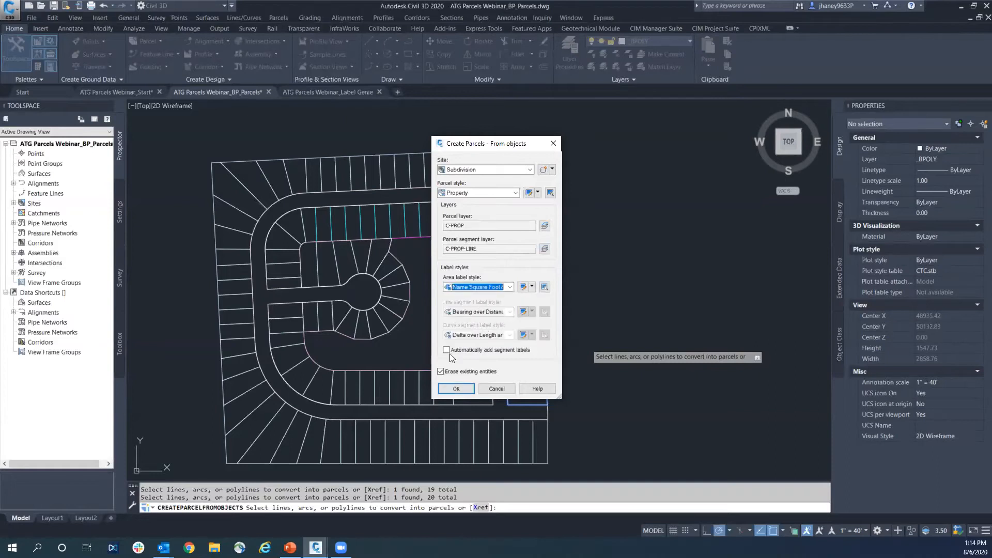
Create the parcels with automatic segment labels, Bearing over Distance for lines and Delta over Length and Radius for curves, without erasing existing entities
{"action": "left_click", "coordinate": [465, 349]}
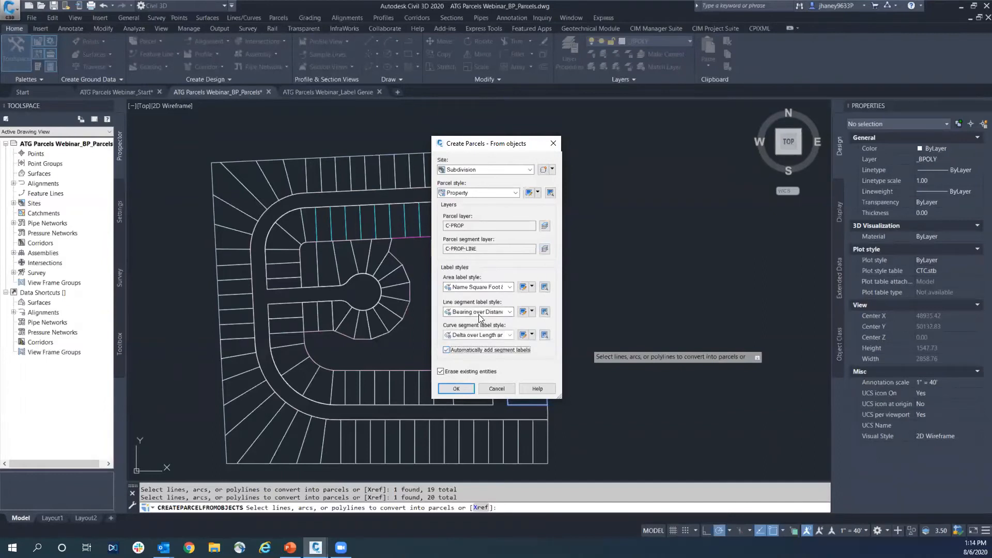
{"action": "left_click", "coordinate": [480, 335]}
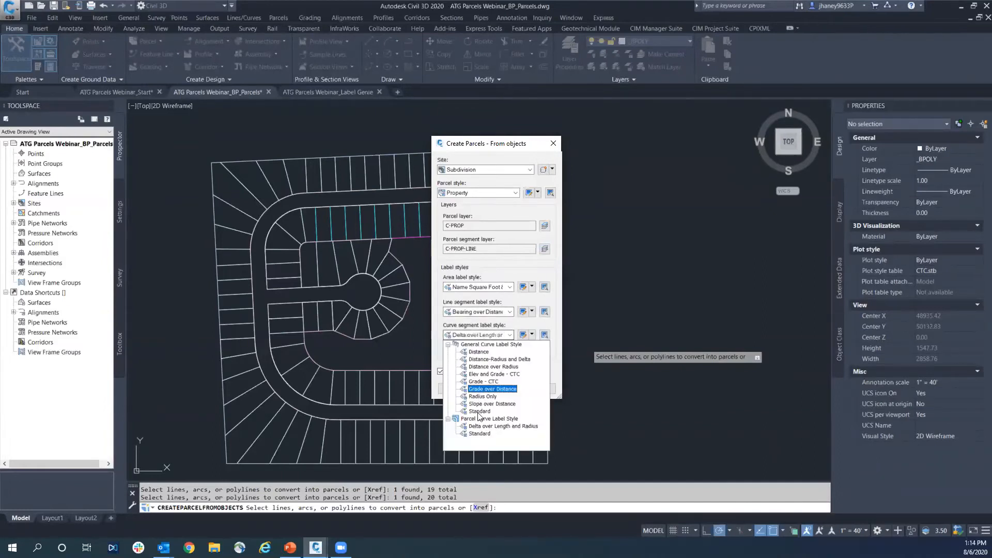
{"action": "left_click", "coordinate": [484, 427]}
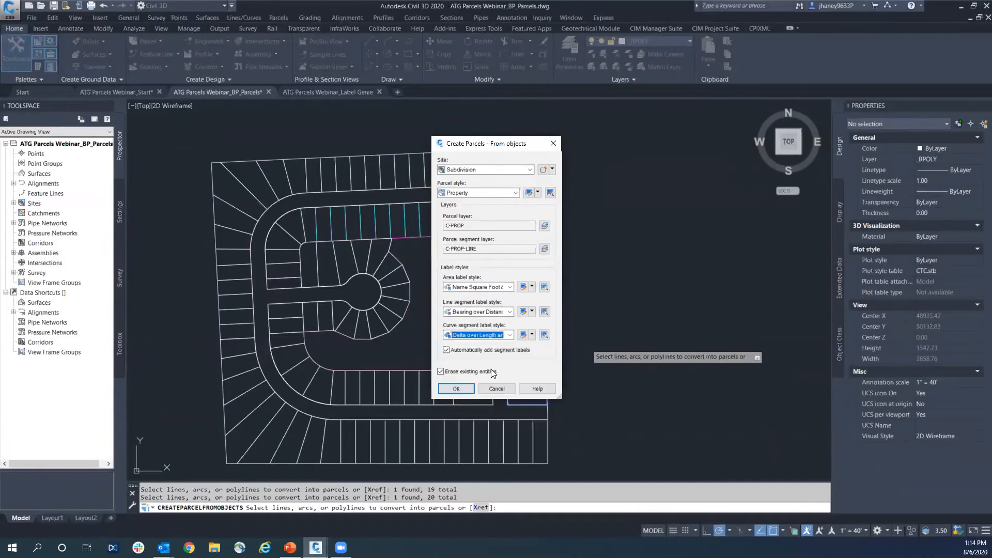
{"action": "left_click", "coordinate": [476, 310]}
{"action": "left_click", "coordinate": [473, 309]}
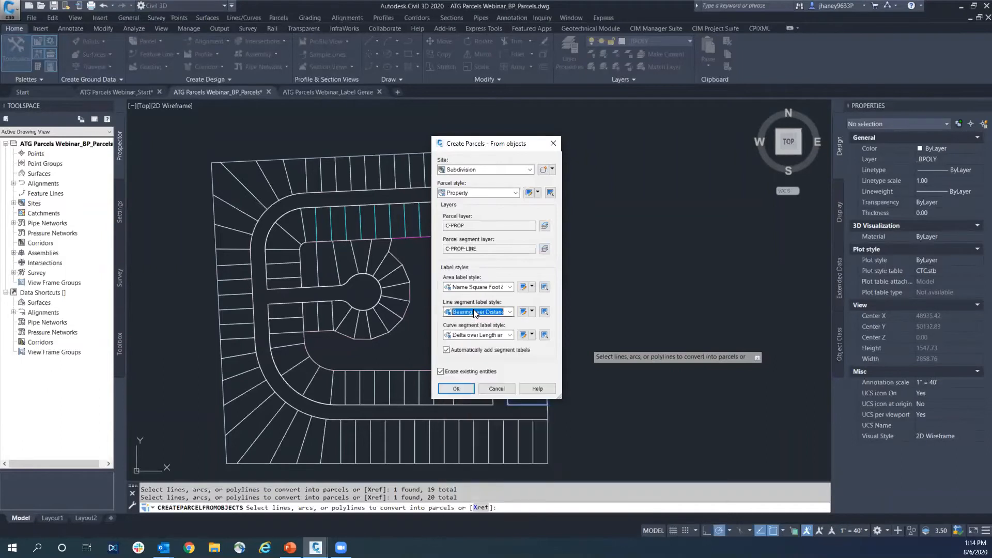
{"action": "left_click", "coordinate": [456, 372]}
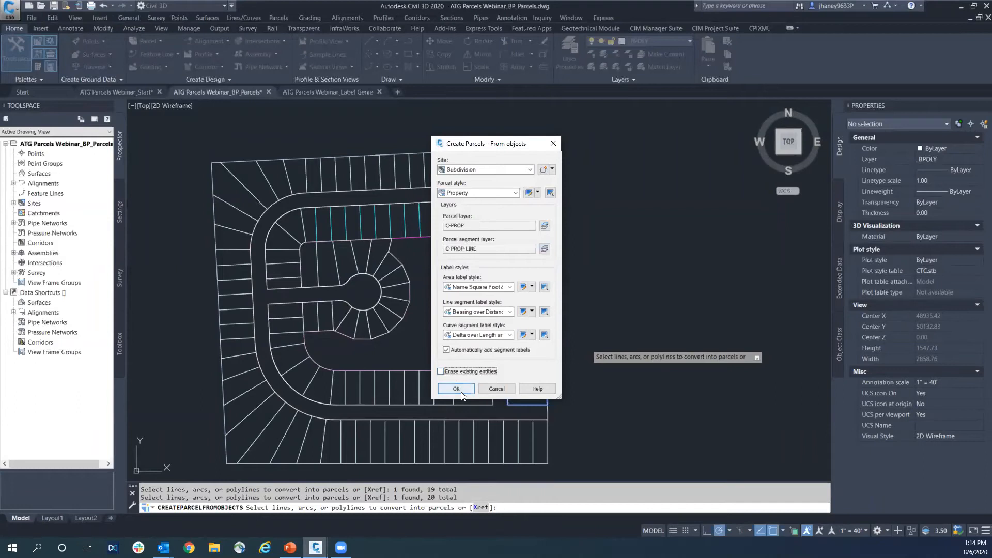
{"action": "left_click", "coordinate": [455, 388]}
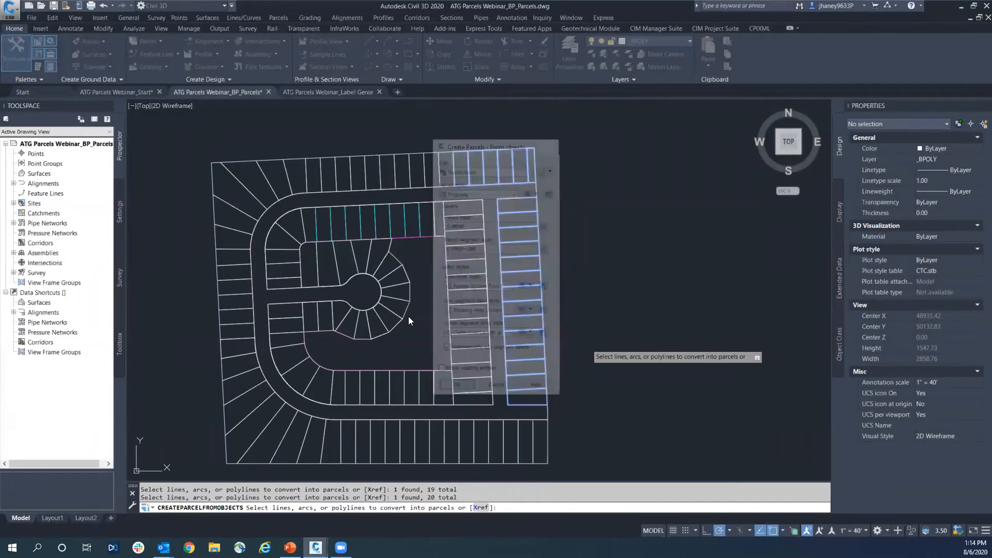
Inspect the new north-row parcels and labels, comparing an unconverted lot polyline with a parcel segment
{"action": "middle_click_drag", "start_coordinate": [559, 306], "coordinate": [522, 338]}
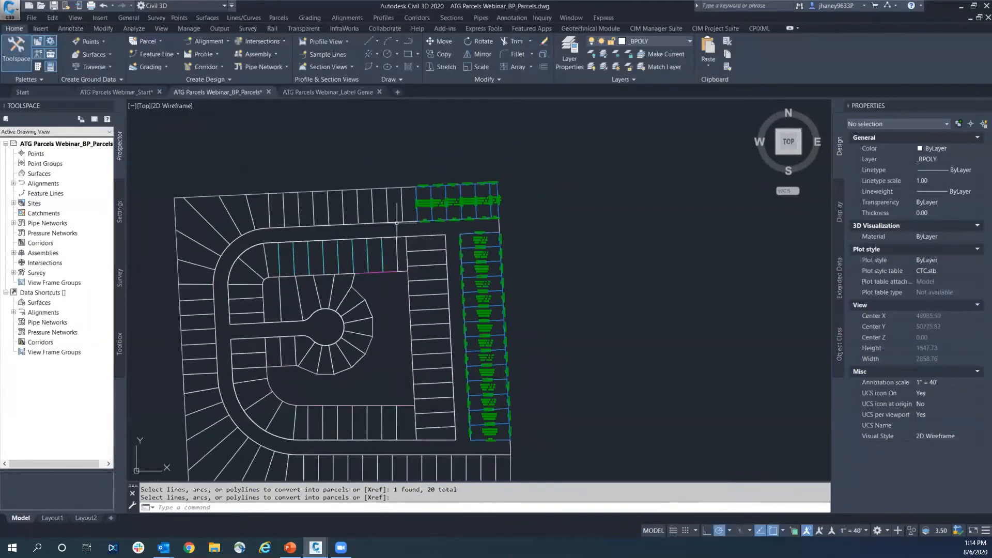
{"action": "scroll", "coordinate": [460, 236], "scroll_direction": "up", "scroll_amount": 6}
{"action": "middle_click_drag", "start_coordinate": [458, 240], "coordinate": [415, 308]}
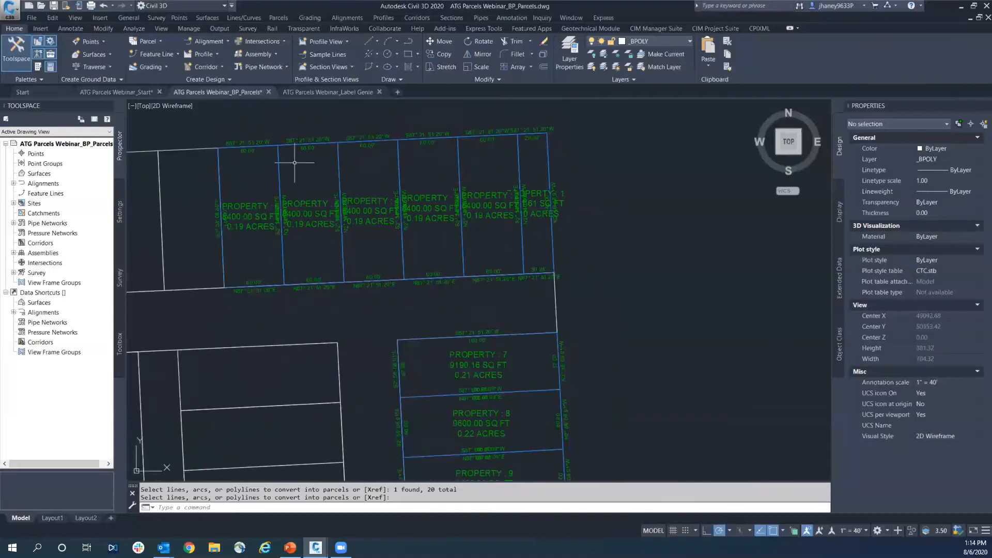
{"action": "middle_click_drag", "start_coordinate": [249, 148], "coordinate": [484, 150]}
{"action": "key", "text": "Escape"}
{"action": "left_click", "coordinate": [352, 154]}
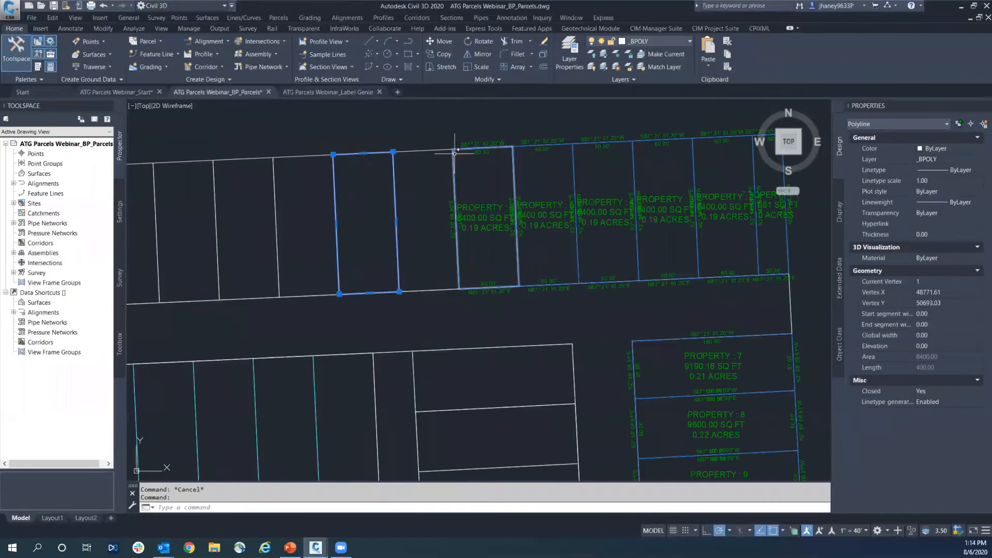
{"action": "key", "text": "Escape"}
{"action": "left_click", "coordinate": [506, 147]}
{"action": "scroll", "coordinate": [503, 248], "scroll_direction": "down", "scroll_amount": 3}
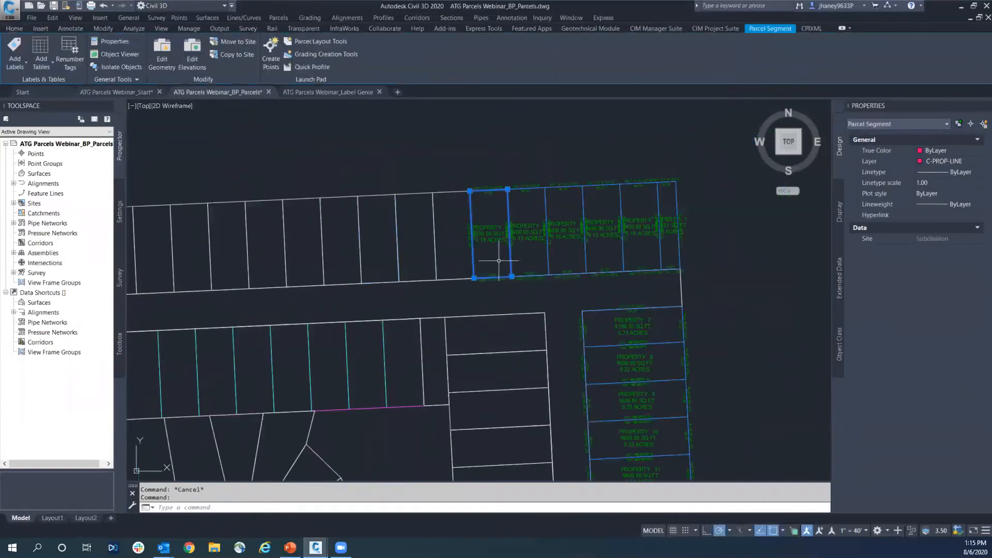
{"action": "mouse_move", "coordinate": [481, 251]}
{"action": "middle_mouse_down"}
{"action": "mouse_move", "coordinate": [425, 238]}
{"action": "mouse_move", "coordinate": [548, 220]}
{"action": "middle_mouse_up"}
{"action": "key", "text": "Escape"}
Delete the oversized closed polyline spanning several lots in the inner east column
{"action": "scroll", "coordinate": [608, 221], "scroll_direction": "down", "scroll_amount": 3}
{"action": "scroll", "coordinate": [491, 219], "scroll_direction": "up", "scroll_amount": 5}
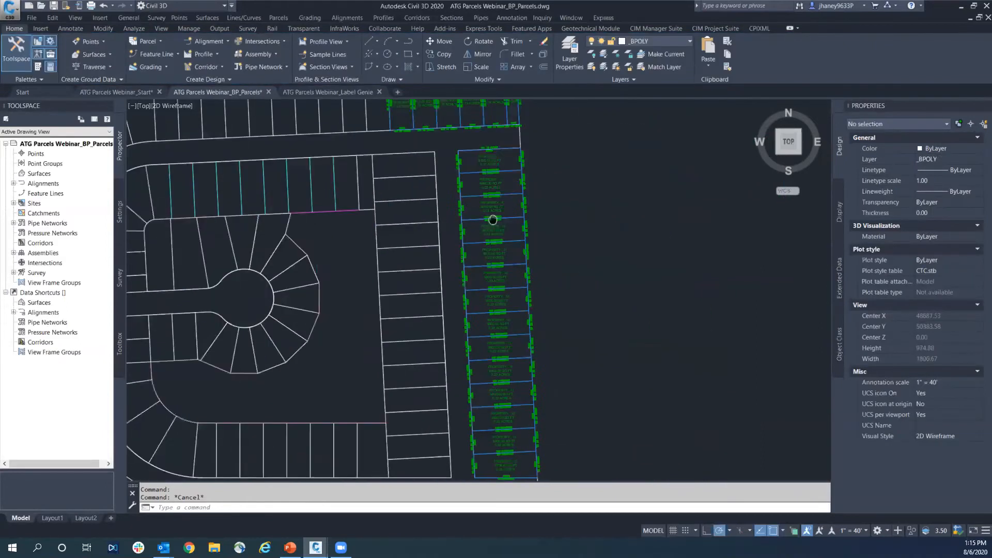
{"action": "scroll", "coordinate": [411, 315], "scroll_direction": "down", "scroll_amount": 4}
{"action": "middle_click_drag", "start_coordinate": [437, 378], "coordinate": [452, 281]}
{"action": "middle_click_drag", "start_coordinate": [474, 406], "coordinate": [483, 354]}
{"action": "scroll", "coordinate": [483, 355], "scroll_direction": "down", "scroll_amount": 4}
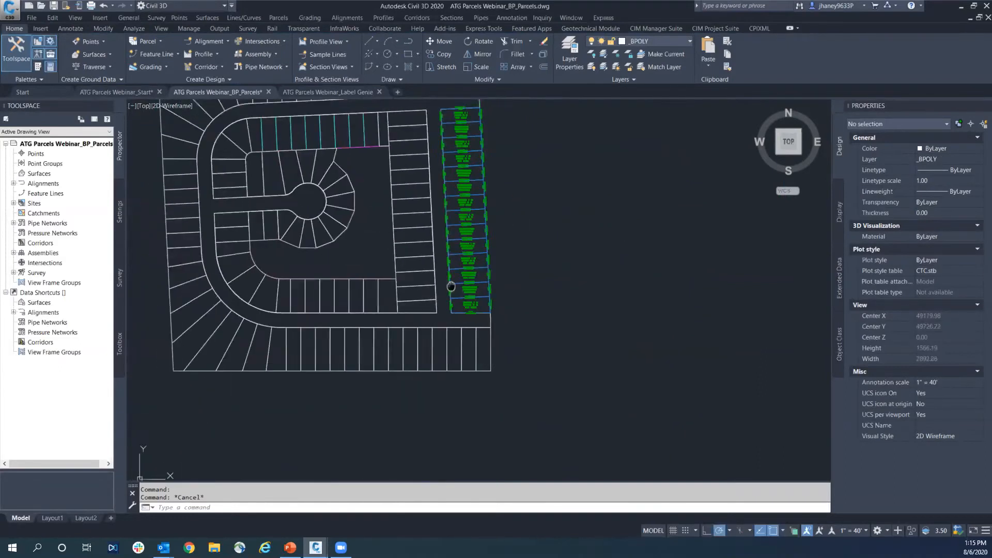
{"action": "key", "text": "Escape"}
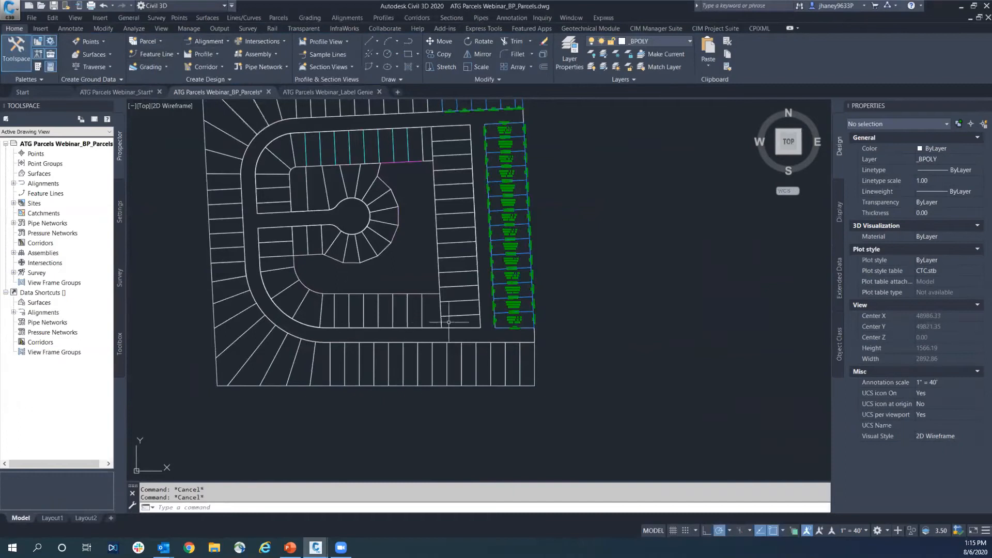
{"action": "middle_click_drag", "start_coordinate": [458, 195], "coordinate": [446, 228]}
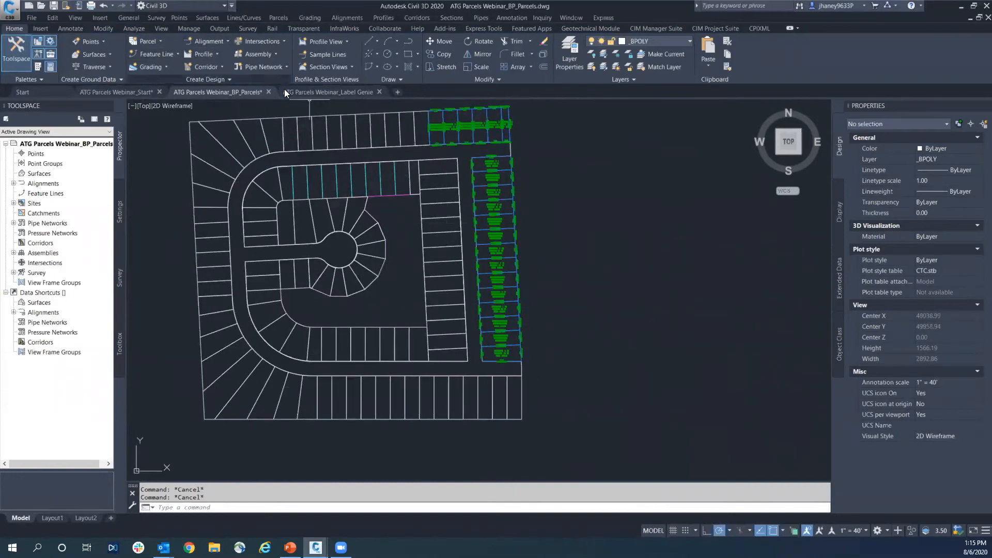
{"action": "left_click", "coordinate": [413, 211]}
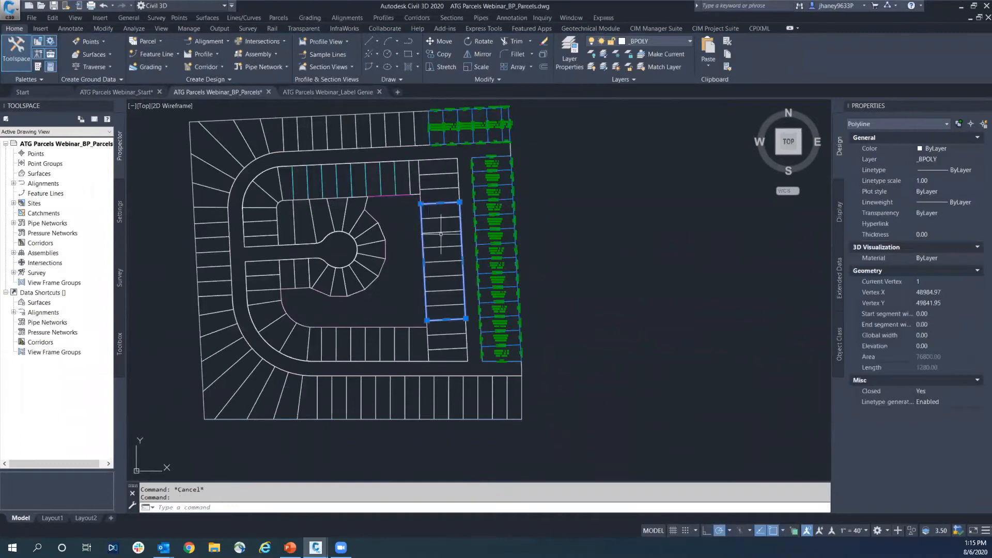
{"action": "key", "text": "Delete"}
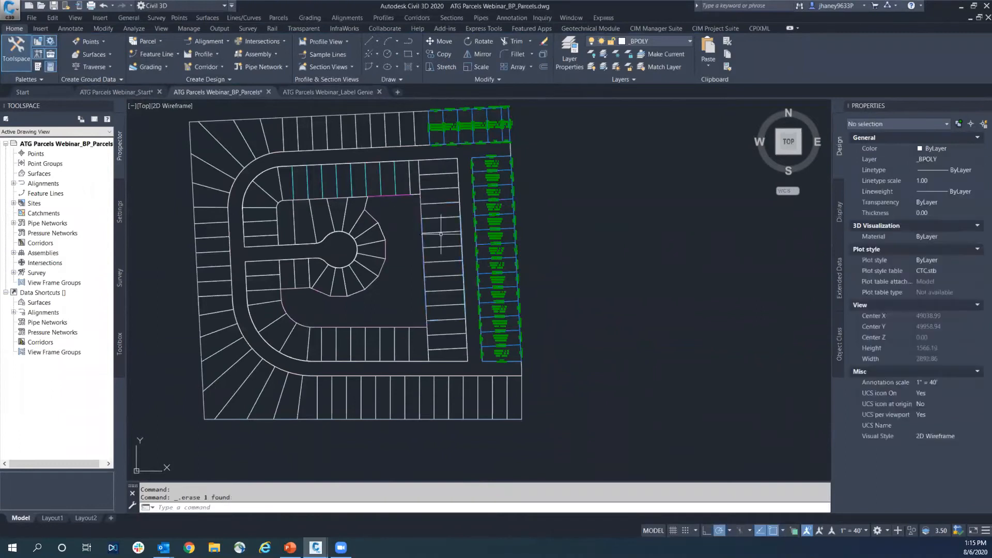
Check the linework bordering the central open space beside the cul-de-sac lots for an existing boundary polyline
{"action": "left_click", "coordinate": [385, 265]}
{"action": "key", "text": "Escape"}
{"action": "left_click", "coordinate": [392, 230]}
{"action": "left_click", "coordinate": [405, 212]}
{"action": "key", "text": "Escape"}
Create a boundary polyline with BPOLY from a point inside the central open space around the cul-de-sac lots
{"action": "key", "text": "Escape"}
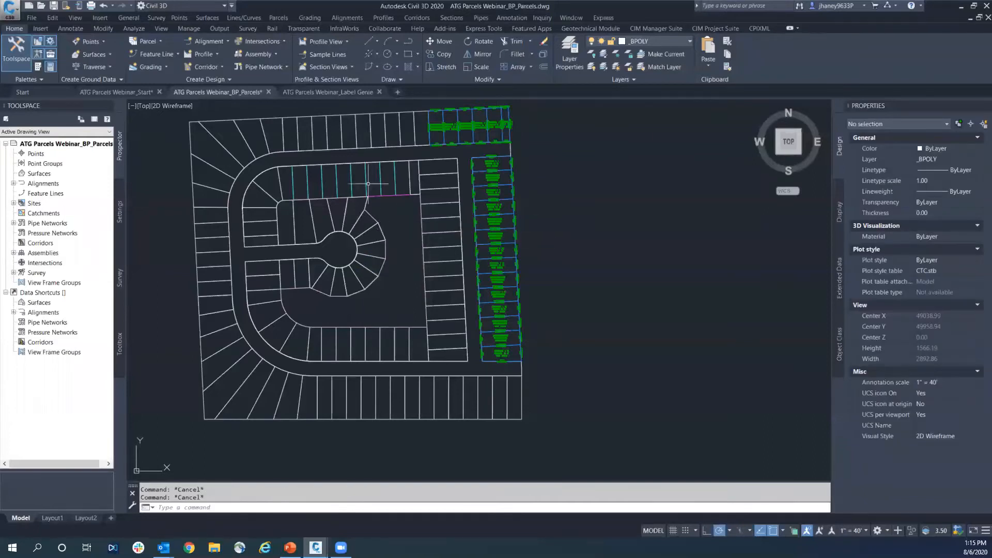
{"action": "right_click", "coordinate": [600, 291]}
{"action": "key", "text": "Escape"}
{"action": "type", "text": "uy"}
{"action": "key", "text": "BackSpace"}
{"action": "key", "text": "BackSpace"}
{"action": "type", "text": "uy"}
{"action": "key", "text": "BackSpace"}
{"action": "key", "text": "BackSpace"}
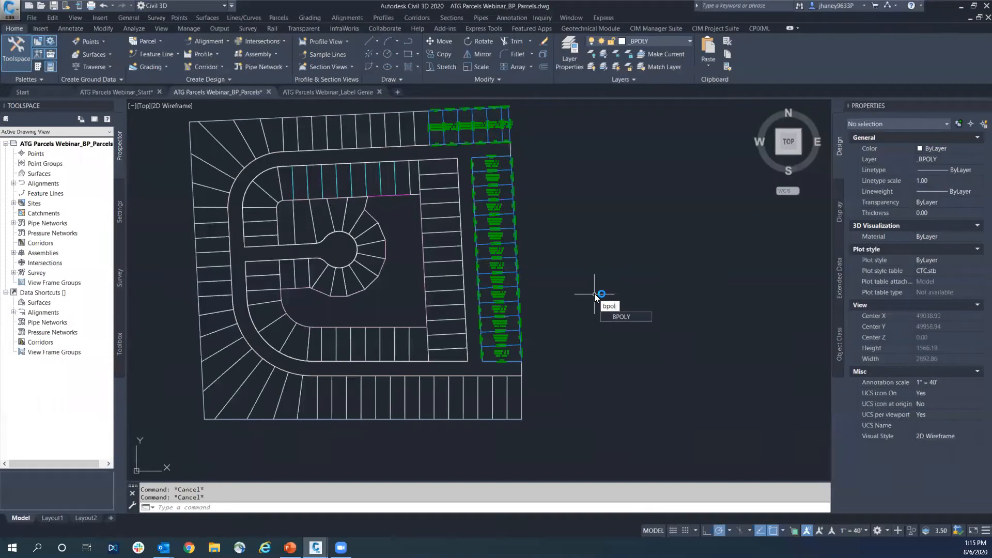
{"action": "key", "text": "Return"}
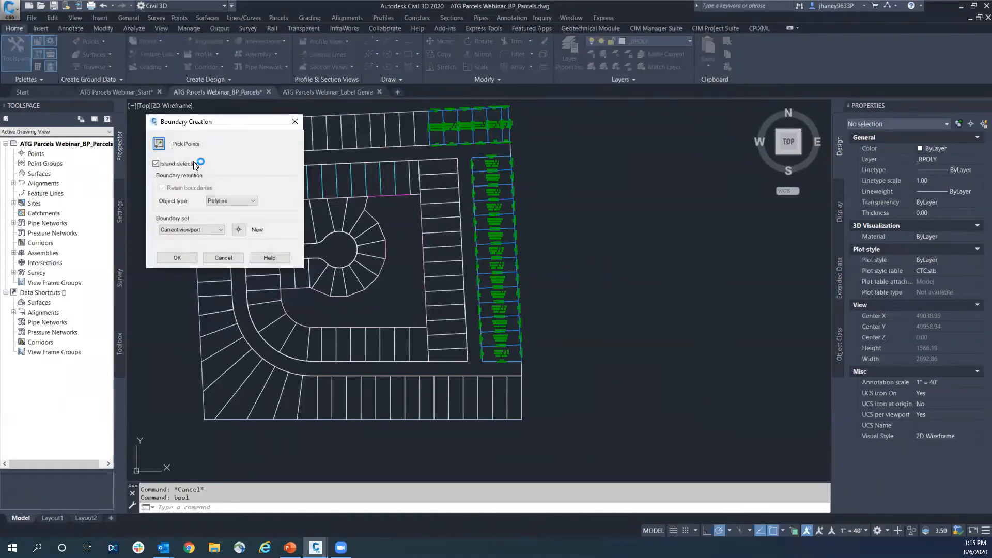
{"action": "left_click", "coordinate": [177, 258]}
{"action": "left_click", "coordinate": [376, 304]}
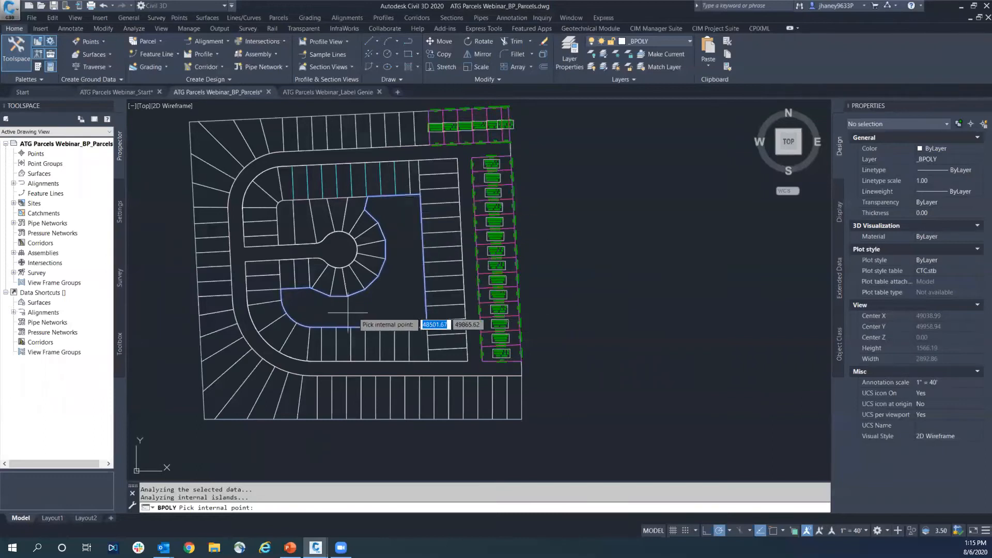
{"action": "key", "text": "Return"}
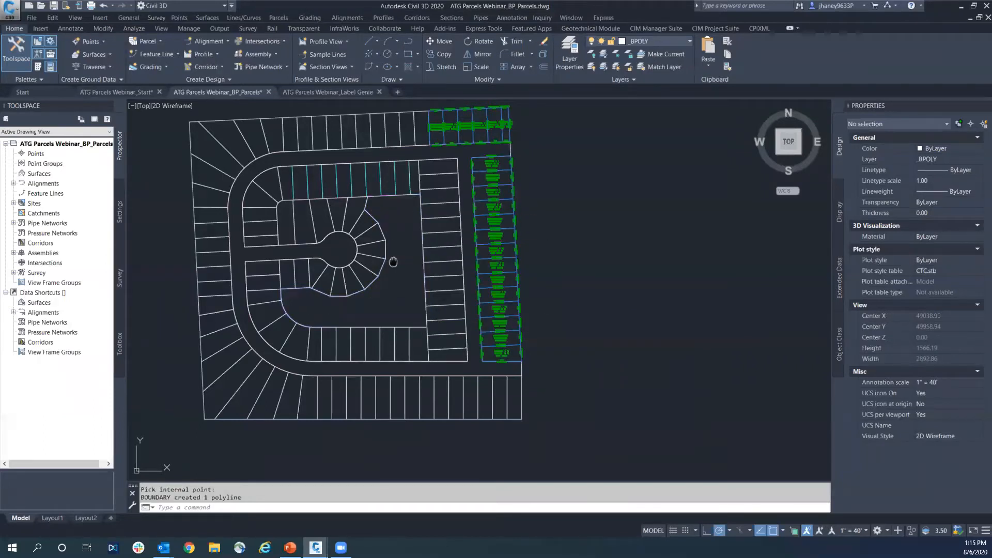
Convert the central open space's boundary polyline into a parcel from objects, keeping the current site, style and label settings
{"action": "middle_click_drag", "start_coordinate": [393, 262], "coordinate": [397, 258]}
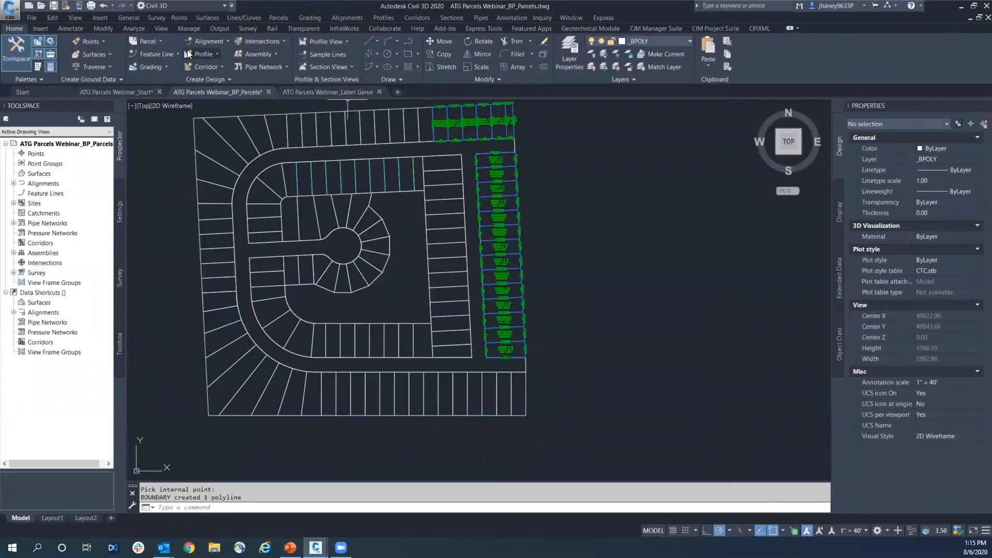
{"action": "left_click", "coordinate": [164, 42]}
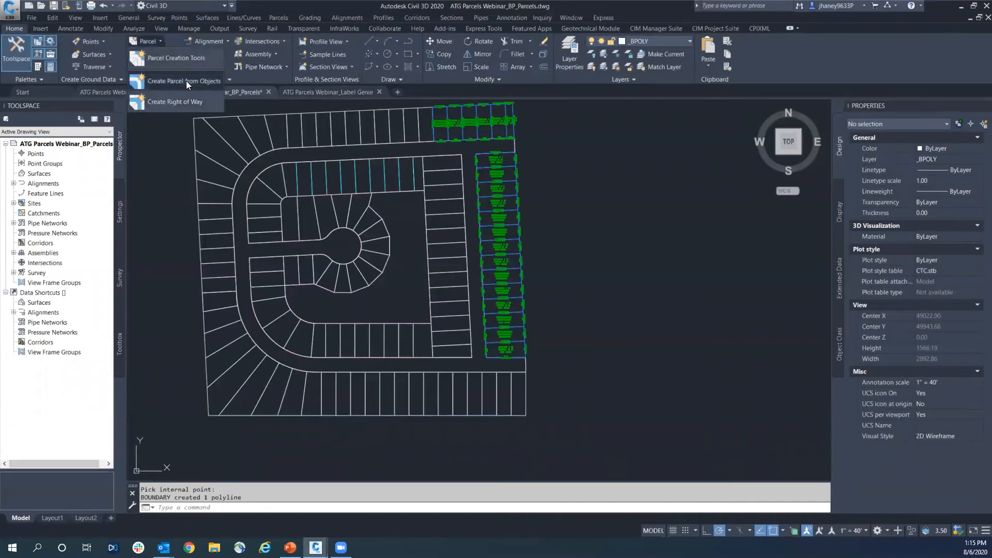
{"action": "left_click", "coordinate": [186, 80]}
{"action": "left_click", "coordinate": [420, 322]}
{"action": "key", "text": "Return"}
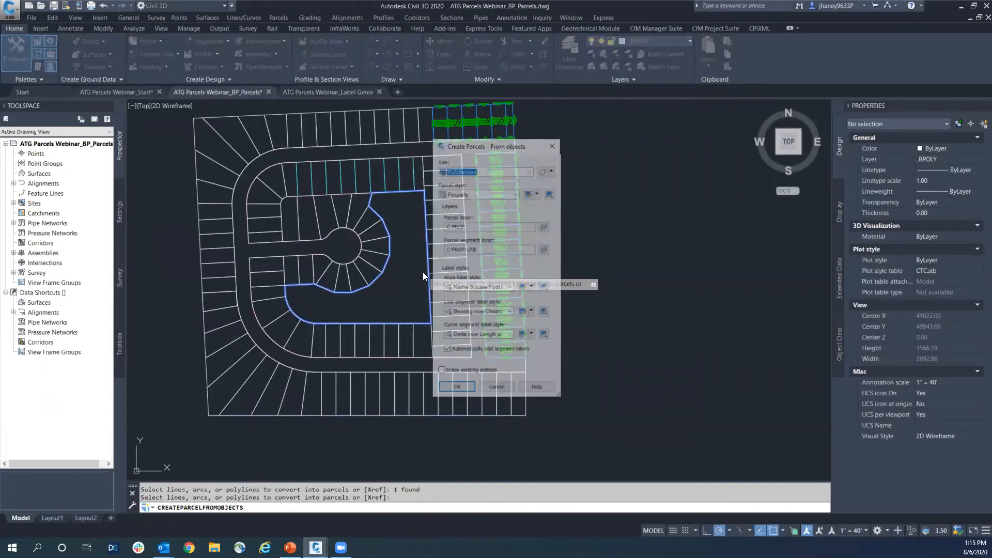
{"action": "left_click", "coordinate": [455, 389]}
Move the overlapping N87° 03' 51.09"E segment label between Property 14 and Property 15 along its line toward the east end
{"action": "scroll", "coordinate": [308, 263], "scroll_direction": "up", "scroll_amount": 2}
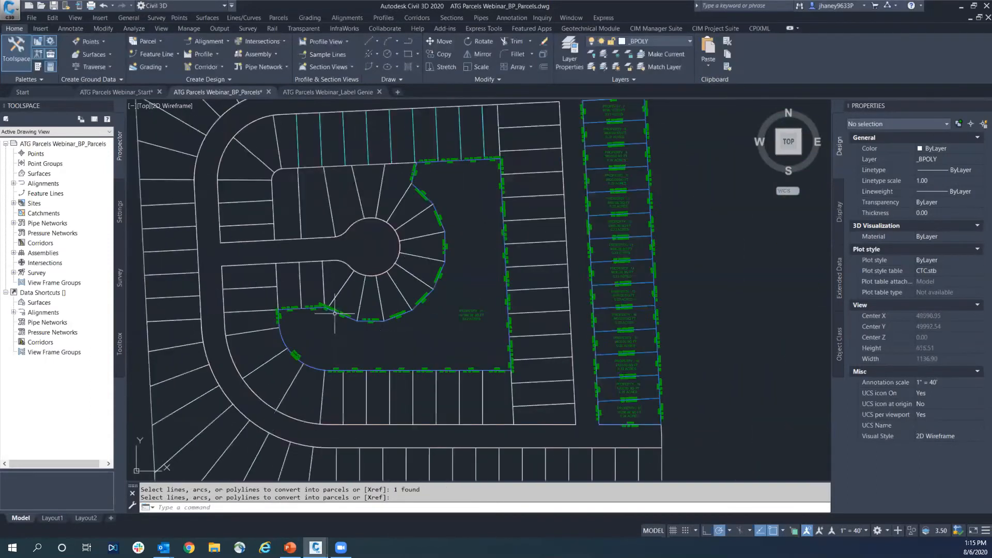
{"action": "middle_click_drag", "start_coordinate": [377, 331], "coordinate": [377, 291]}
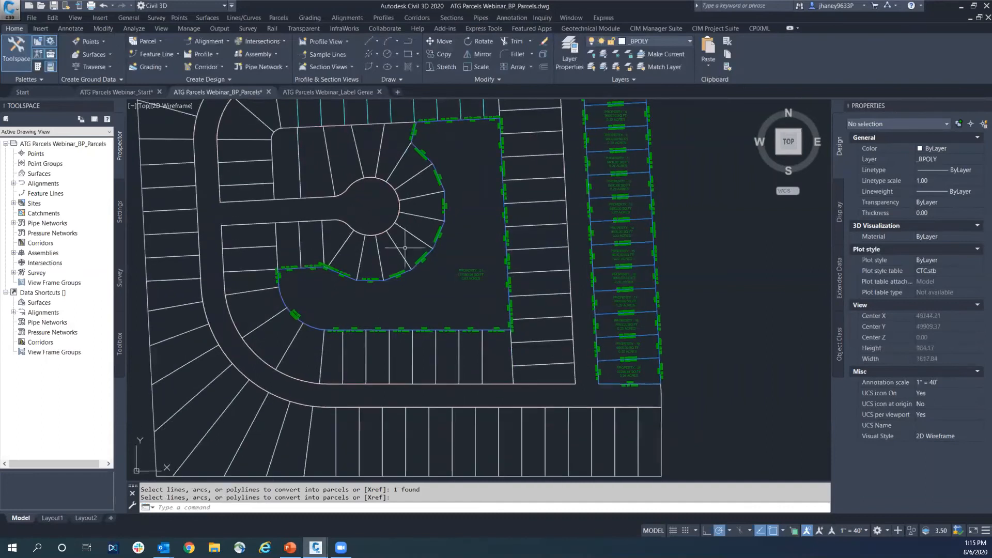
{"action": "scroll", "coordinate": [610, 252], "scroll_direction": "up", "scroll_amount": 5}
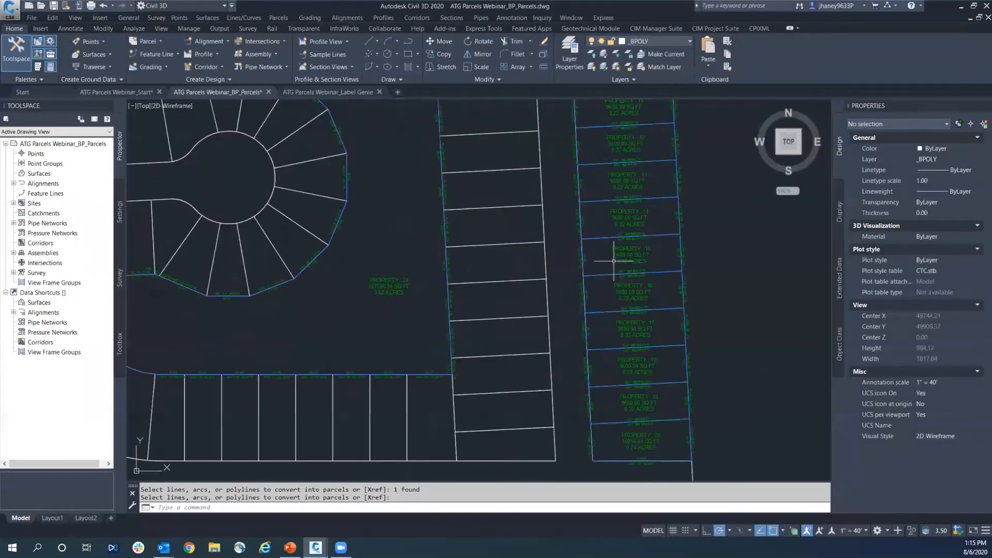
{"action": "scroll", "coordinate": [517, 279], "scroll_direction": "down", "scroll_amount": 4}
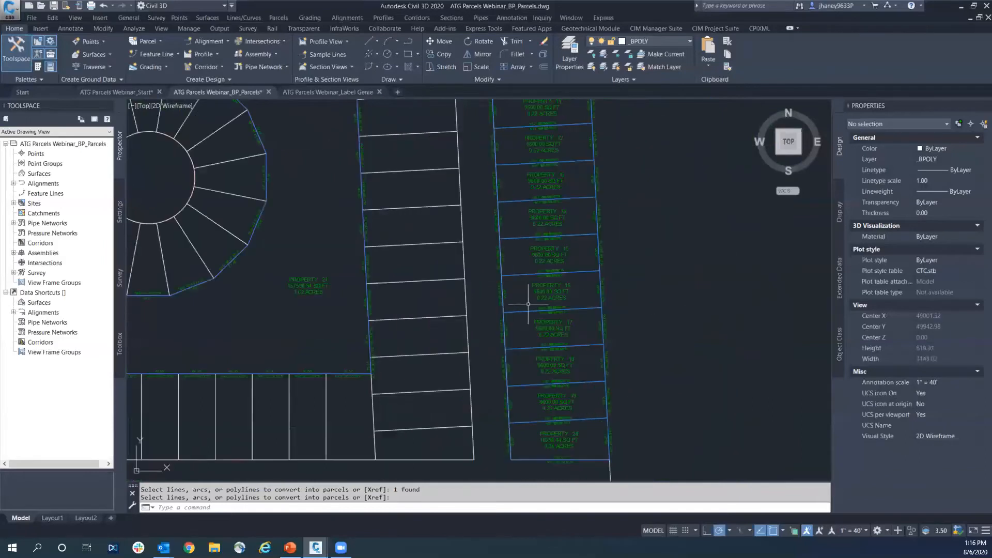
{"action": "scroll", "coordinate": [560, 241], "scroll_direction": "up", "scroll_amount": 4}
{"action": "mouse_move", "coordinate": [577, 244]}
{"action": "middle_mouse_down"}
{"action": "mouse_move", "coordinate": [357, 288]}
{"action": "mouse_move", "coordinate": [544, 284]}
{"action": "middle_mouse_up"}
{"action": "scroll", "coordinate": [359, 287], "scroll_direction": "up", "scroll_amount": 2}
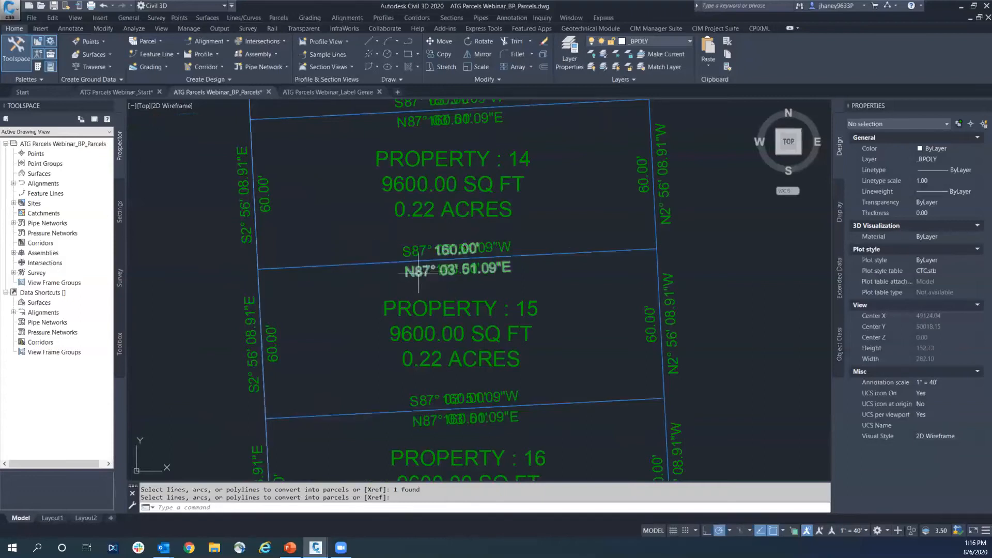
{"action": "left_click", "coordinate": [453, 250]}
{"action": "left_click", "coordinate": [457, 254]}
{"action": "left_click", "coordinate": [614, 267]}
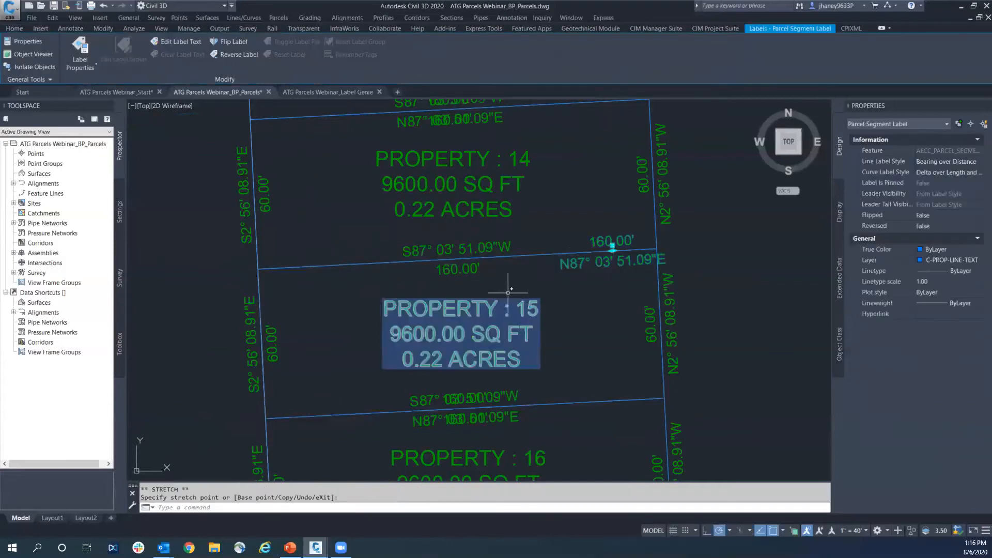
Review the labelled parcels along the east side and the remaining unconverted lots across the whole subdivision
{"action": "scroll", "coordinate": [556, 276], "scroll_direction": "down", "scroll_amount": 1}
{"action": "key", "text": "Escape"}
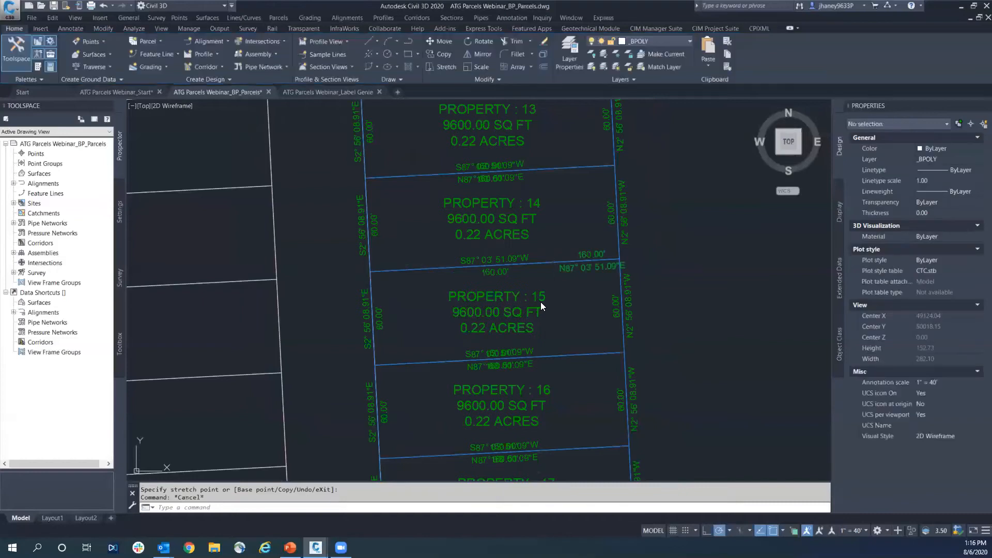
{"action": "scroll", "coordinate": [527, 305], "scroll_direction": "down", "scroll_amount": 3}
{"action": "scroll", "coordinate": [507, 282], "scroll_direction": "up", "scroll_amount": 1}
{"action": "scroll", "coordinate": [531, 271], "scroll_direction": "down", "scroll_amount": 5}
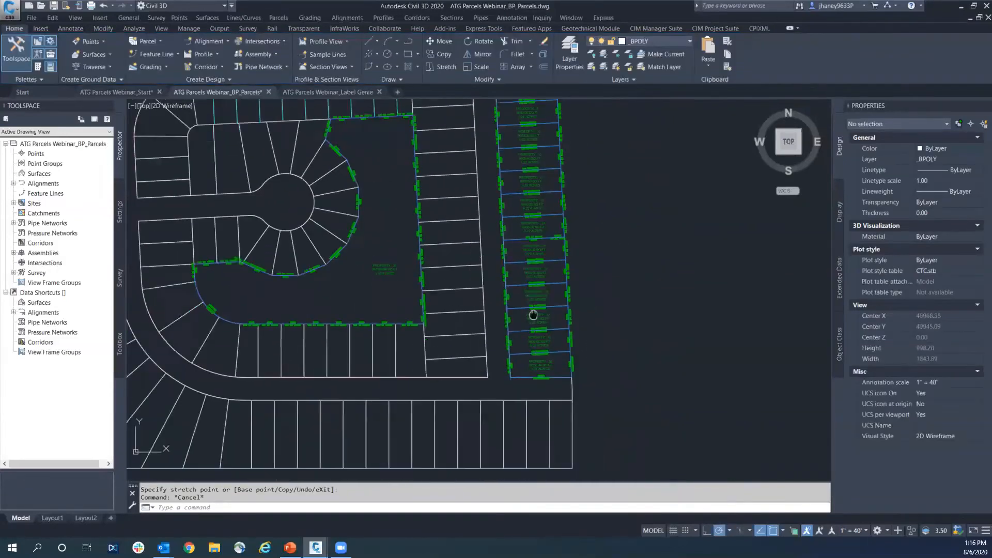
{"action": "scroll", "coordinate": [516, 268], "scroll_direction": "down", "scroll_amount": 1}
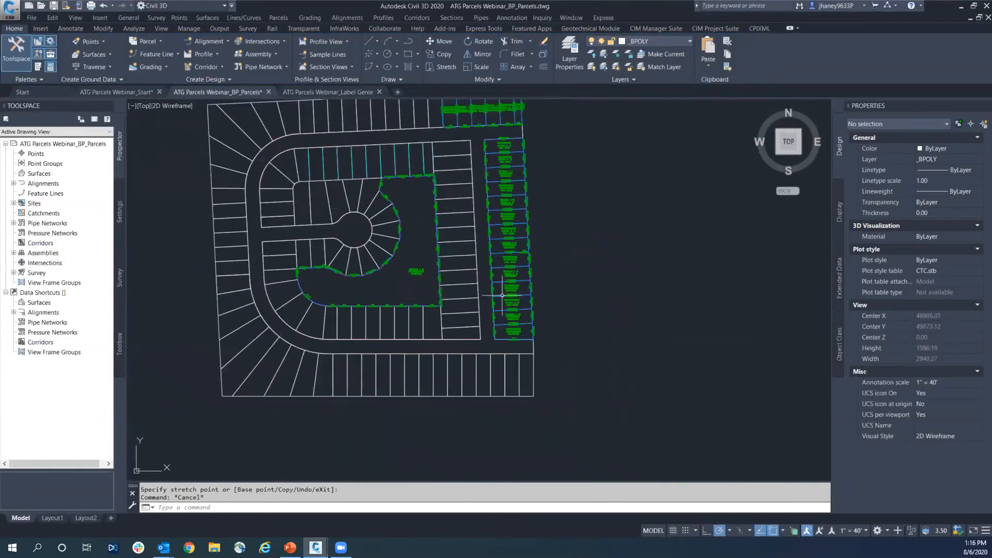
{"action": "scroll", "coordinate": [632, 332], "scroll_direction": "down", "scroll_amount": 2}
{"action": "key", "text": "Escape"}
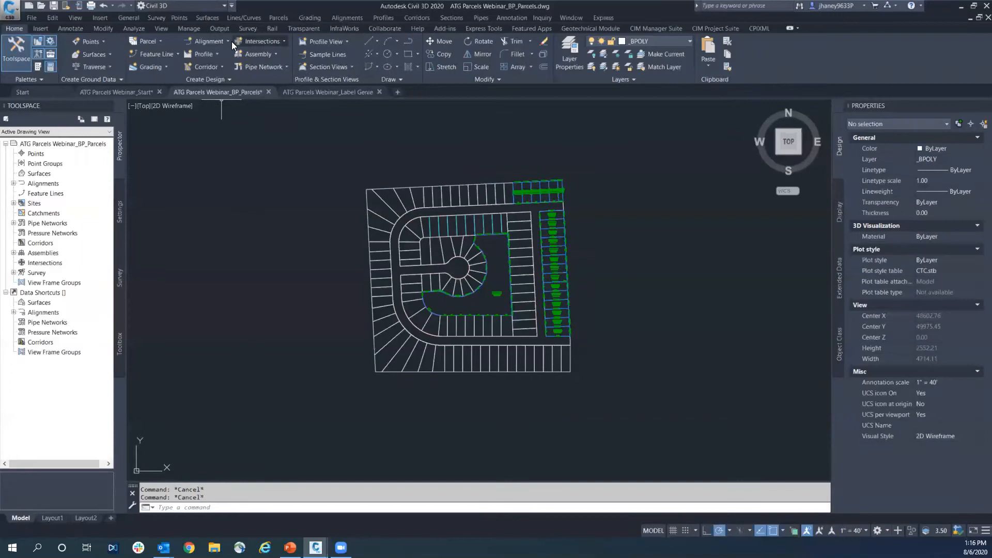
Try to convert the outer road right-of-way polyline into a parcel from objects with the current site, style and label settings
{"action": "left_click", "coordinate": [159, 42]}
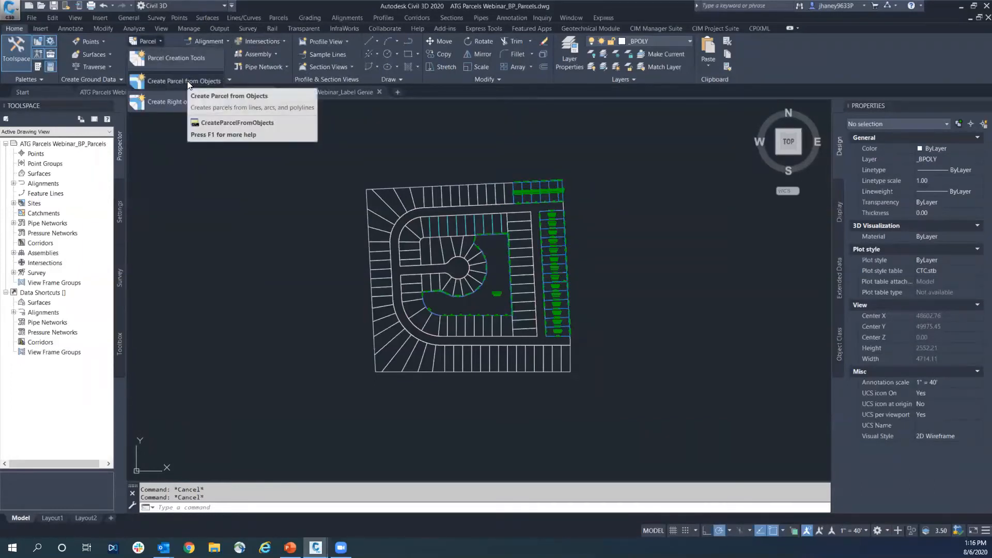
{"action": "left_click", "coordinate": [187, 81]}
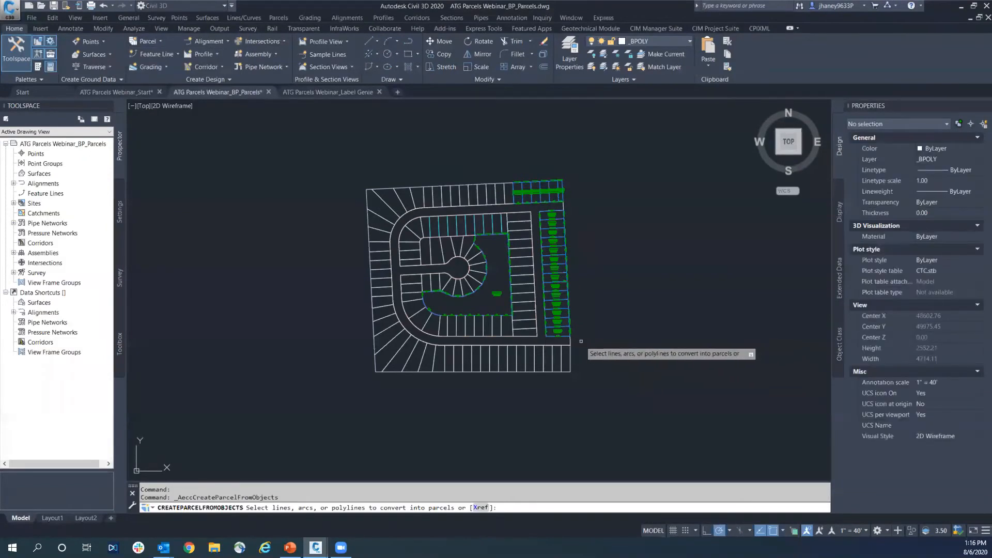
{"action": "scroll", "coordinate": [566, 342], "scroll_direction": "up", "scroll_amount": 4}
{"action": "left_click", "coordinate": [565, 340]}
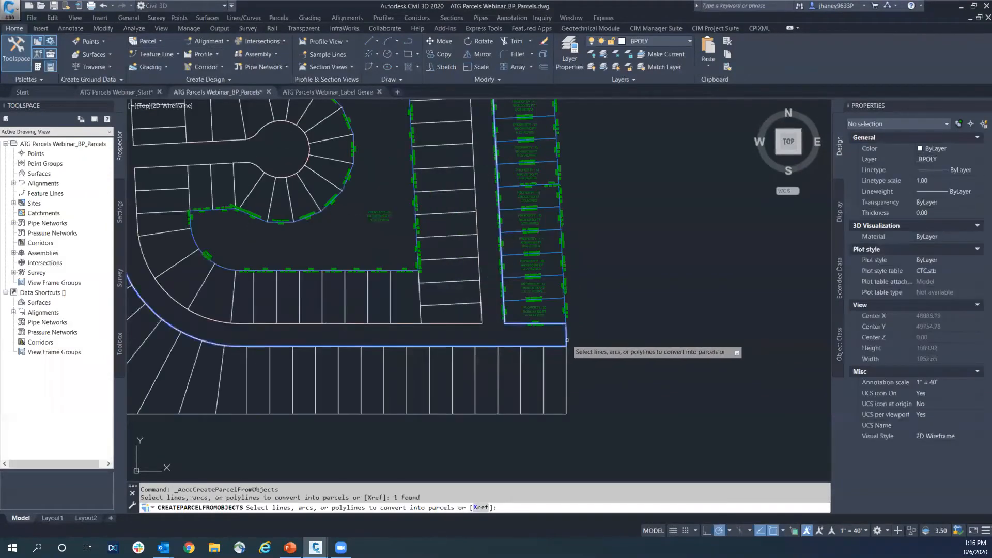
{"action": "key", "text": "Return"}
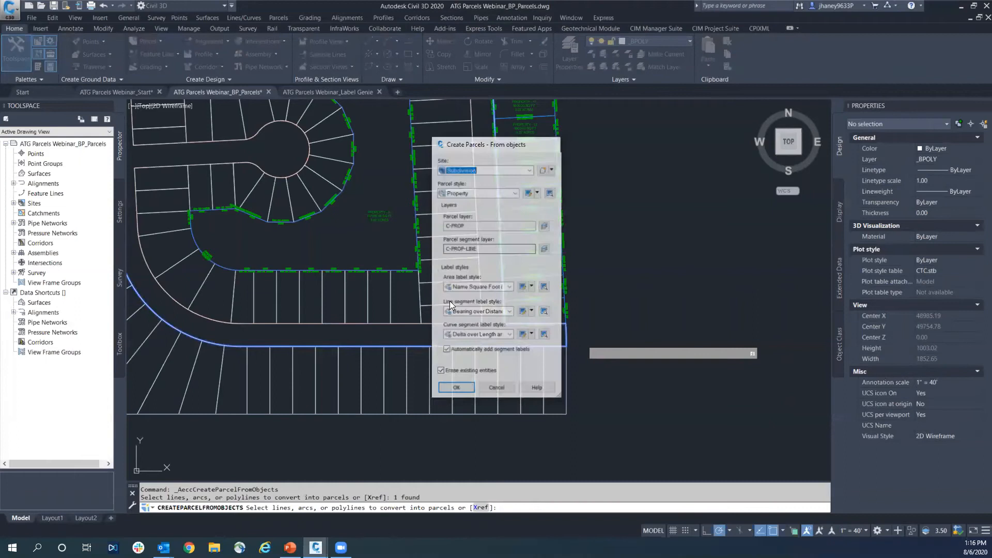
{"action": "left_click", "coordinate": [455, 389]}
{"action": "scroll", "coordinate": [527, 326], "scroll_direction": "down", "scroll_amount": 3}
{"action": "left_click", "coordinate": [526, 327]}
{"action": "key", "text": "Escape"}
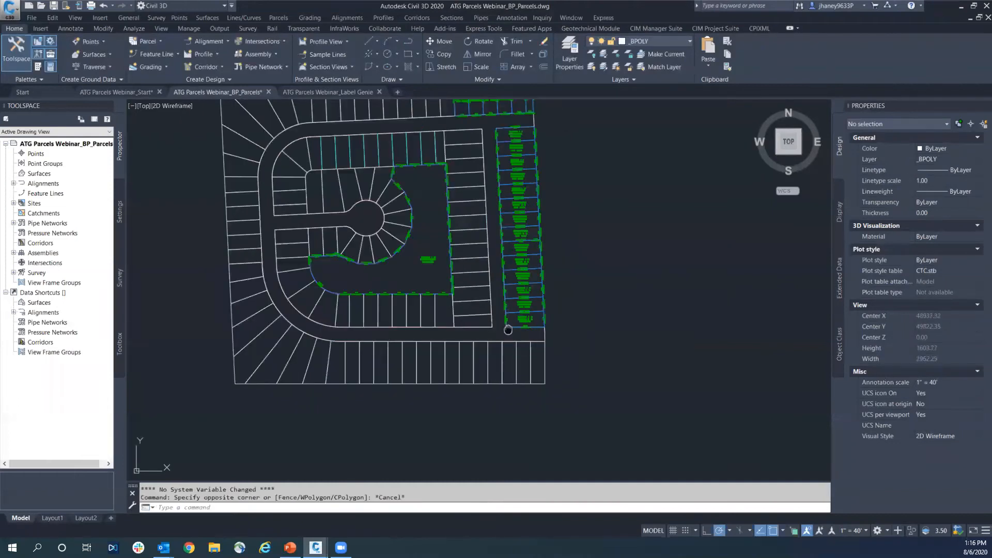
Inspect the extent of the outer road right-of-way polyline and its available display order options
{"action": "left_click", "coordinate": [549, 157]}
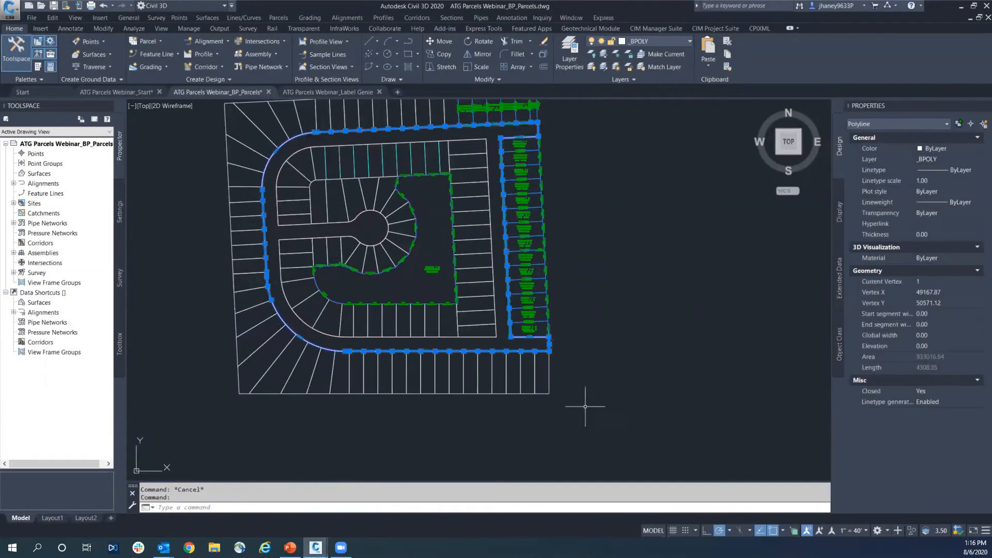
{"action": "right_click", "coordinate": [604, 348]}
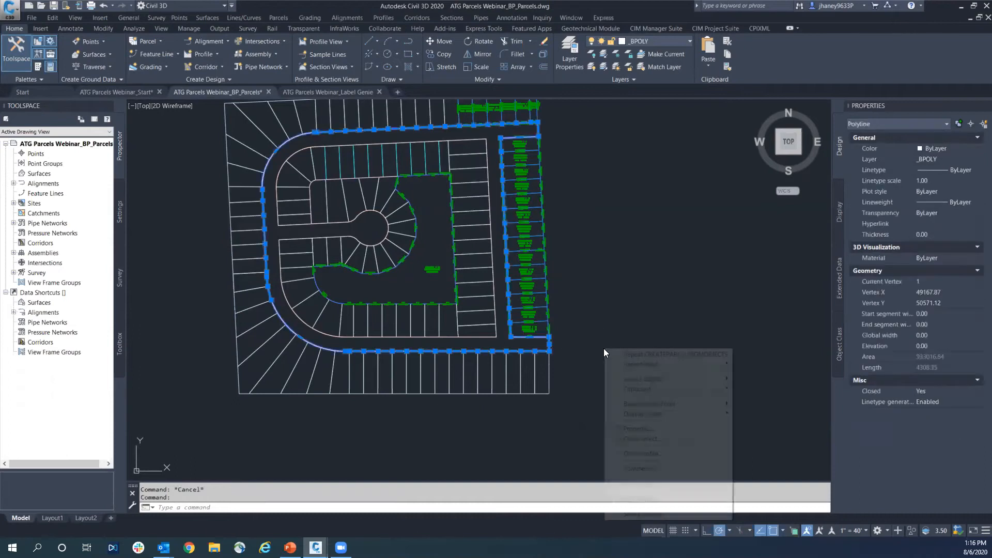
{"action": "mouse_move", "coordinate": [633, 416]}
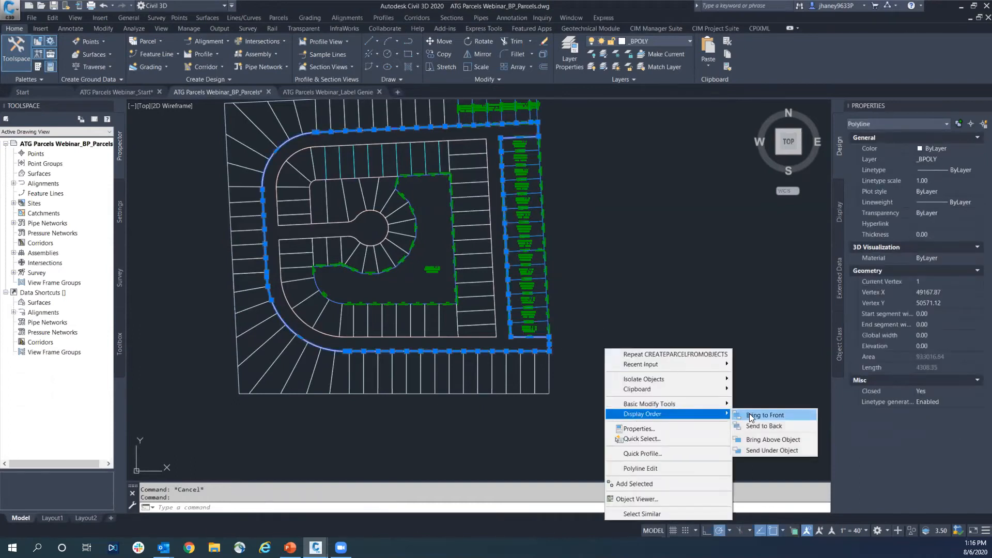
{"action": "key", "text": "Escape"}
{"action": "key", "text": "Escape"}
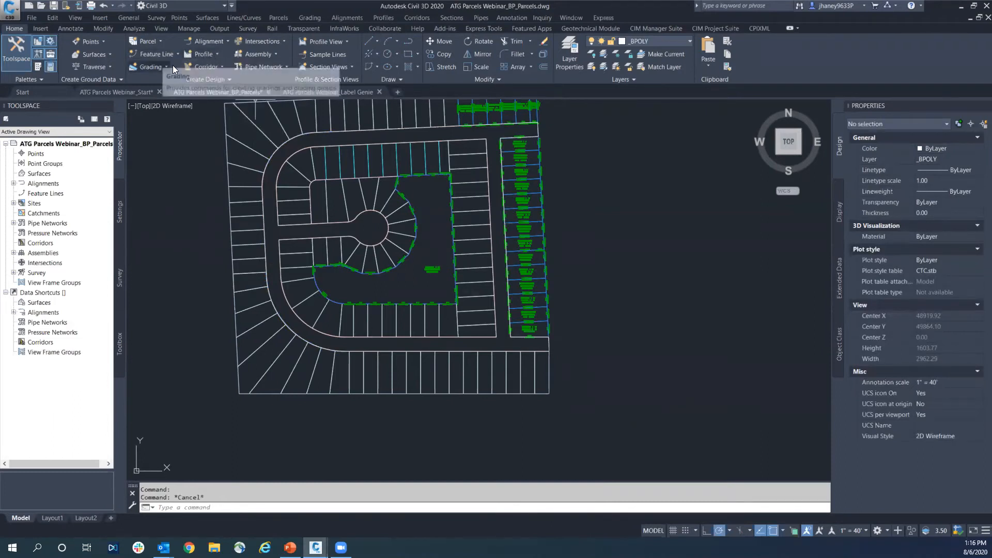
{"action": "left_click", "coordinate": [160, 39]}
{"action": "left_click", "coordinate": [181, 75]}
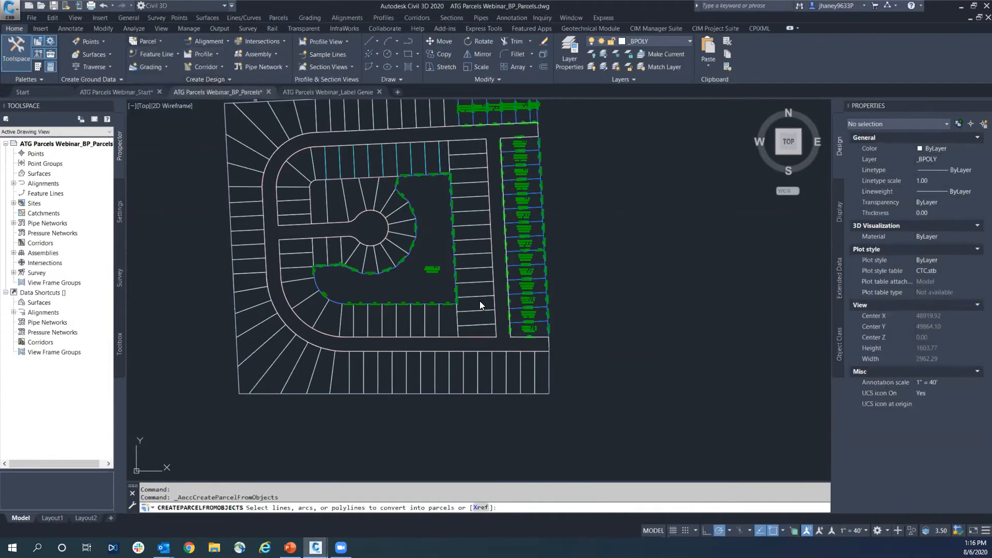
{"action": "left_click", "coordinate": [549, 341]}
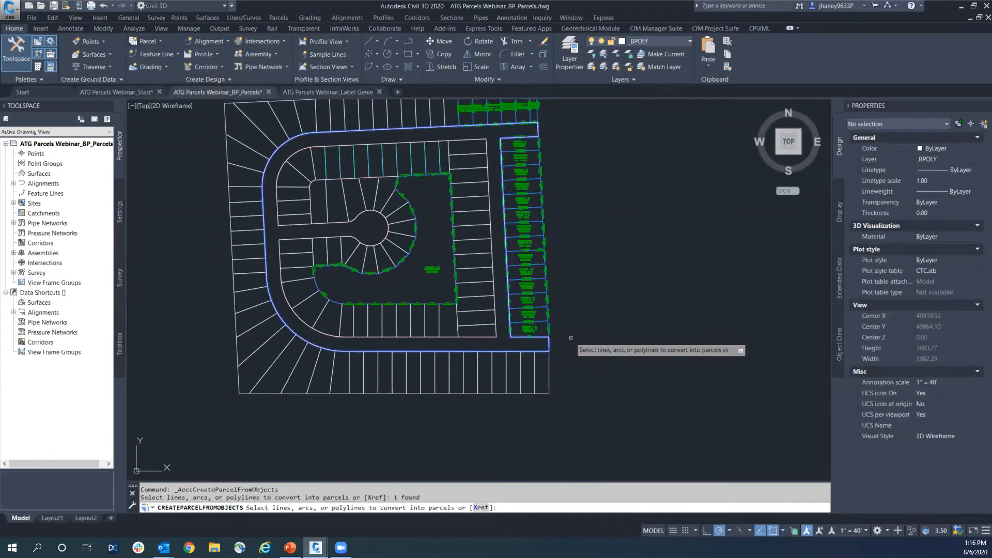
{"action": "key", "text": "Return"}
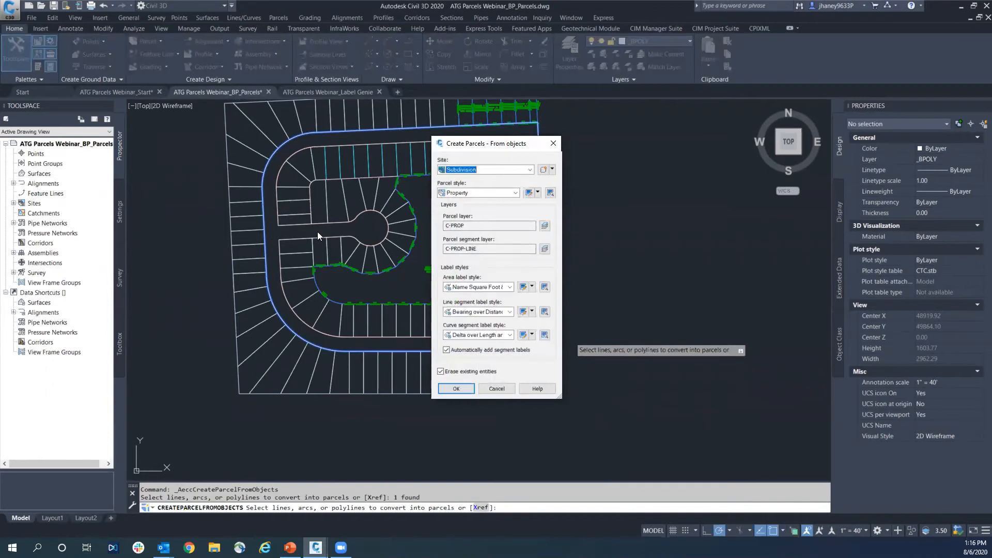
{"action": "key", "text": "Escape"}
{"action": "key", "text": "Escape"}
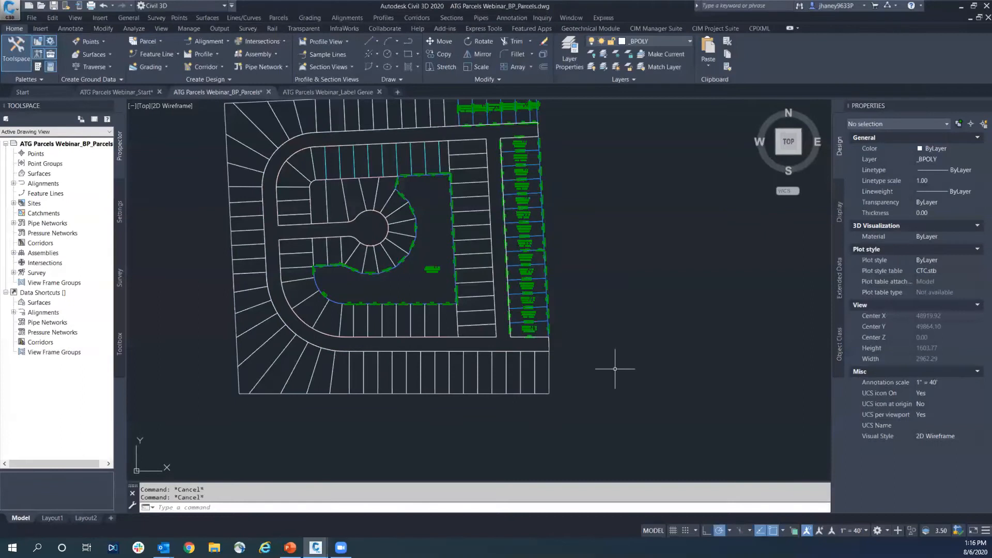
{"action": "left_click", "coordinate": [549, 349]}
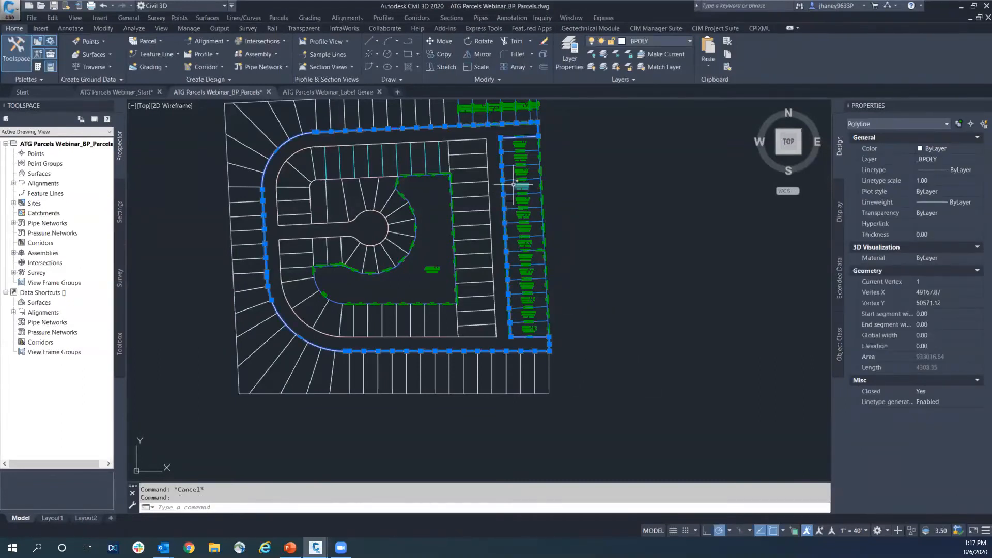
{"action": "key", "text": "Escape"}
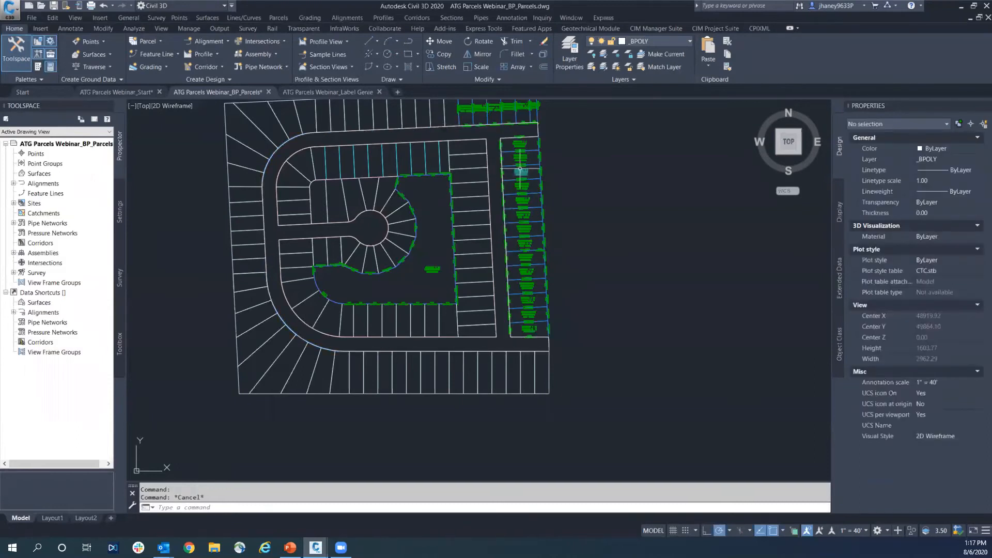
Create boundary polylines with BPOLY from a point inside the road right-of-way on the loop street, with island detection on
{"action": "type", "text": "bpol"}
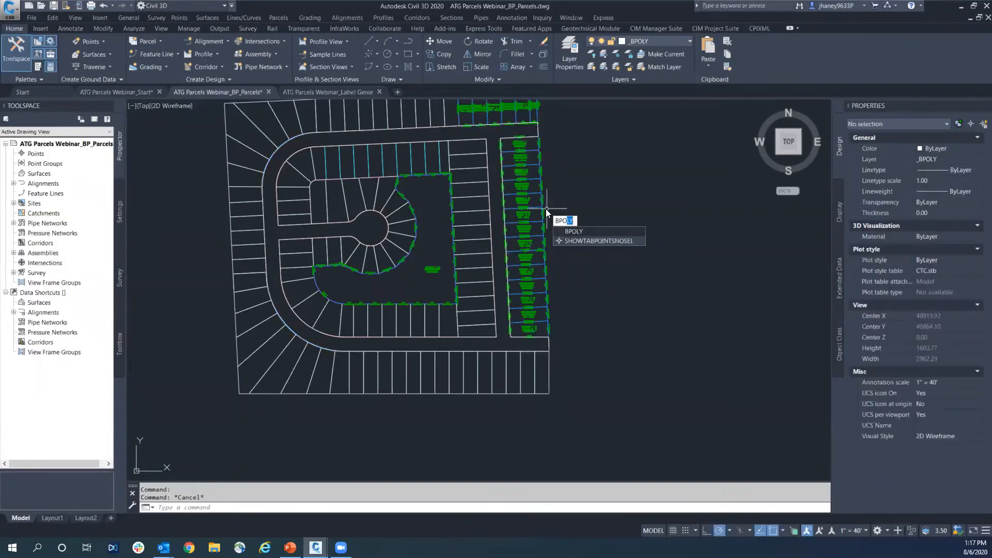
{"action": "key", "text": "Return"}
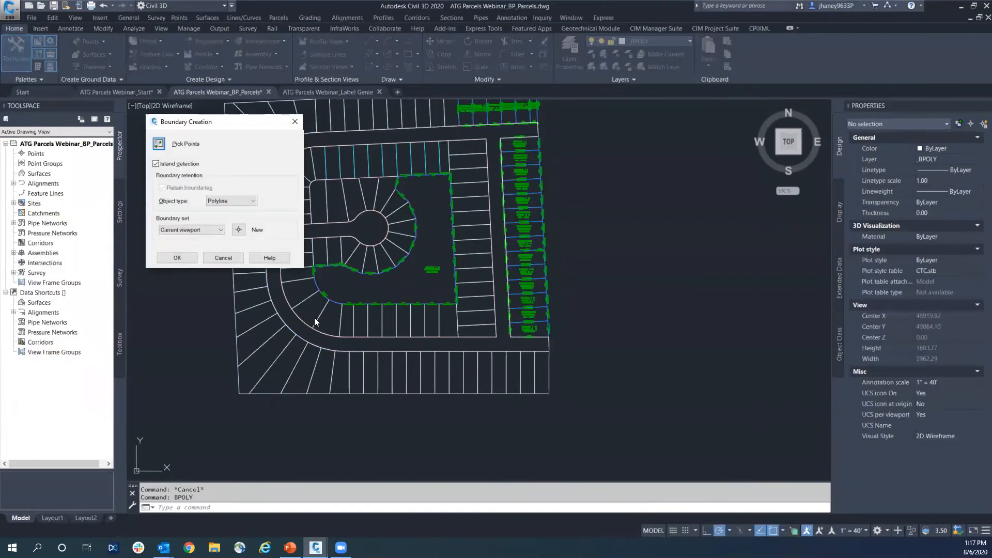
{"action": "left_click", "coordinate": [175, 258]}
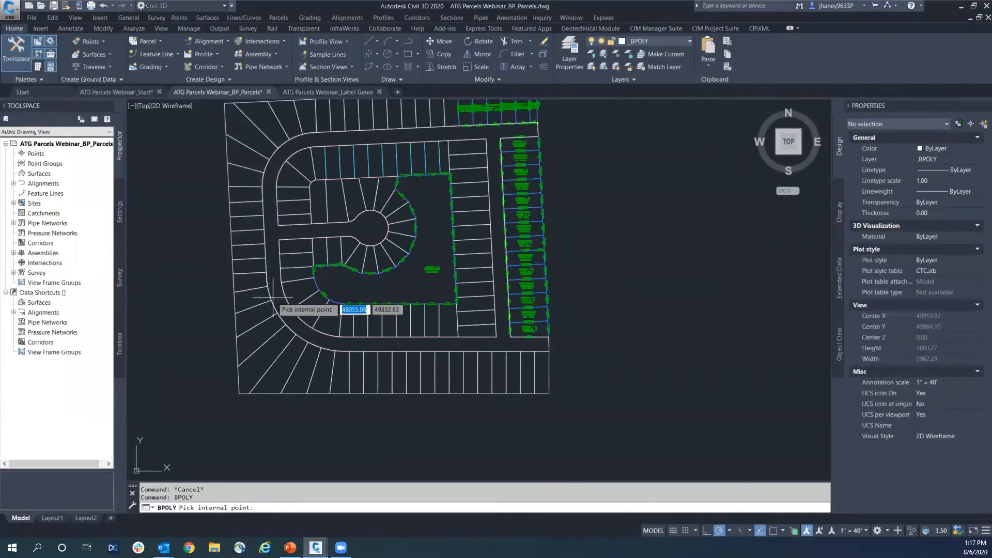
{"action": "key", "text": "Escape"}
{"action": "key", "text": "Escape"}
{"action": "key", "text": "Return"}
{"action": "left_click", "coordinate": [176, 258]}
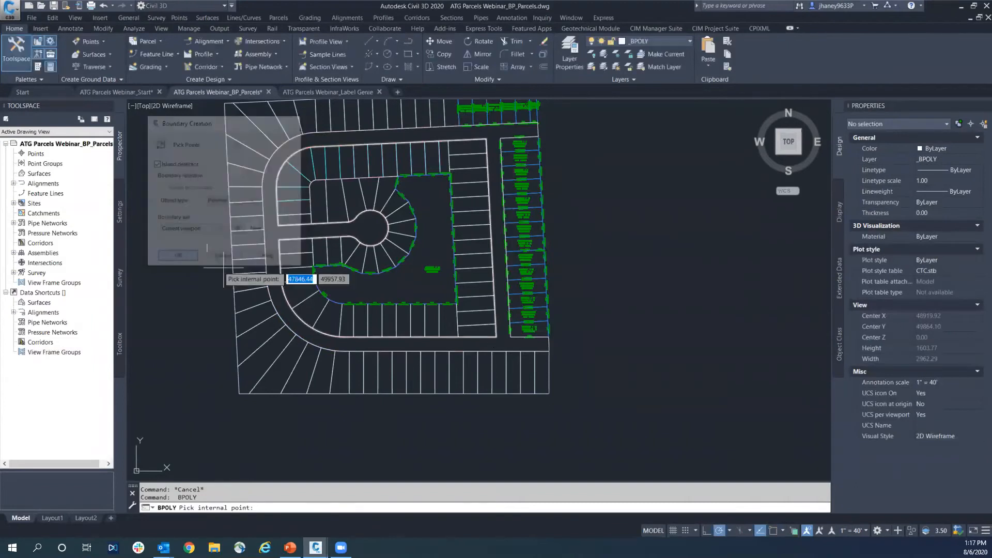
{"action": "left_click", "coordinate": [276, 295]}
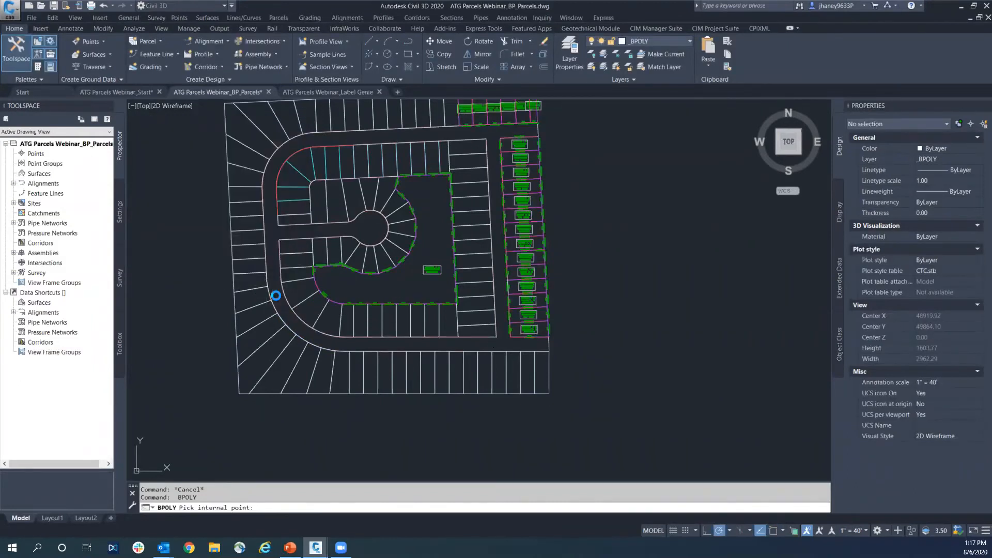
{"action": "key", "text": "Return"}
{"action": "key", "text": "Return"}
Check the road right-of-way linework at several spots to see which boundary polylines border the loop street
{"action": "key", "text": "Escape"}
{"action": "left_click", "coordinate": [508, 337]}
{"action": "key", "text": "Escape"}
{"action": "left_click", "coordinate": [508, 351]}
{"action": "key", "text": "Escape"}
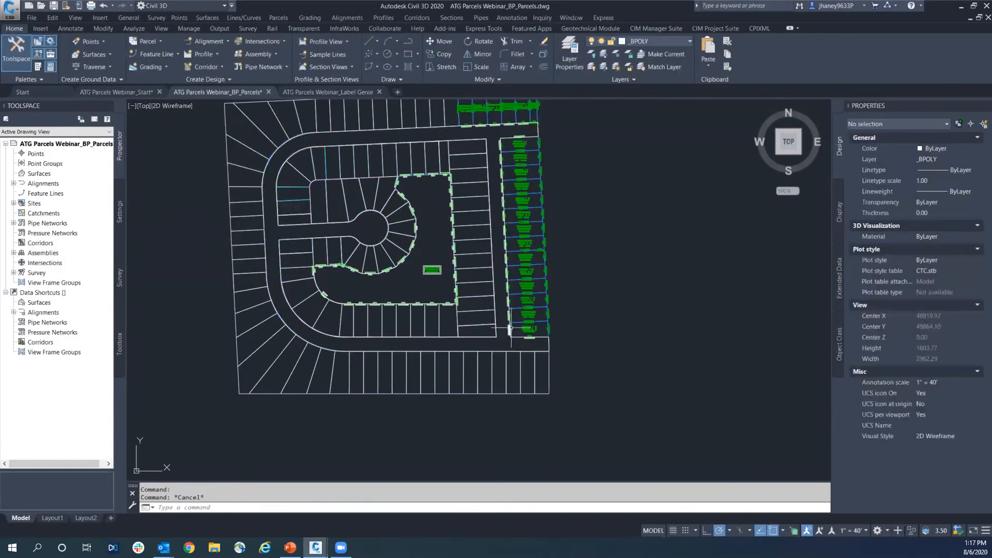
{"action": "middle_click_drag", "start_coordinate": [509, 328], "coordinate": [505, 362]}
{"action": "left_click", "coordinate": [440, 156]}
{"action": "key", "text": "Escape"}
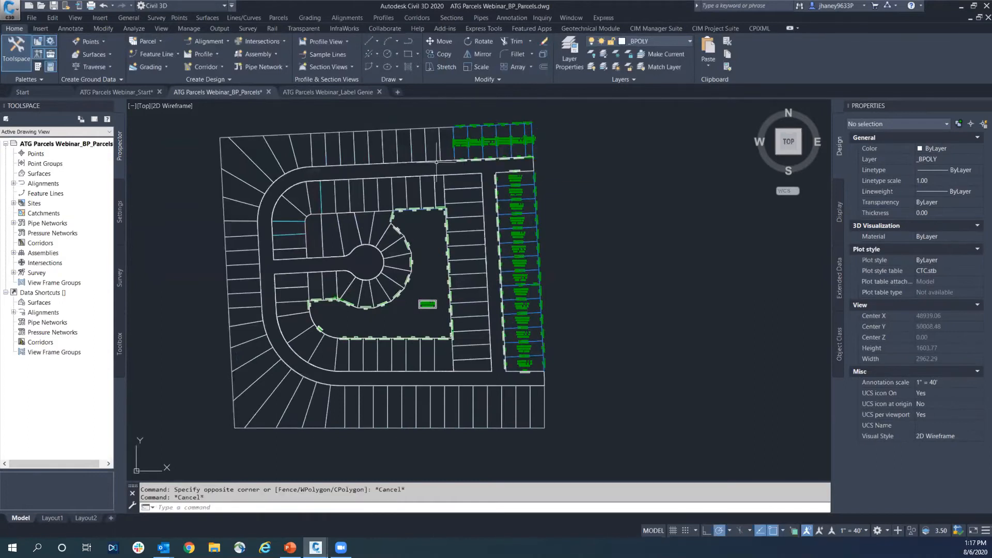
{"action": "left_click", "coordinate": [435, 161]}
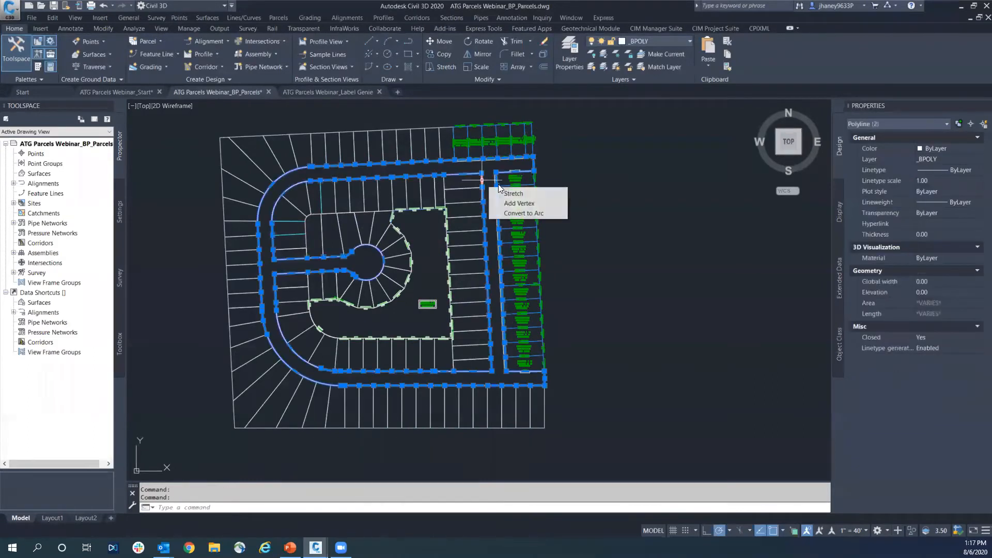
{"action": "key", "text": "Escape"}
{"action": "left_click", "coordinate": [534, 166]}
{"action": "key", "text": "Escape"}
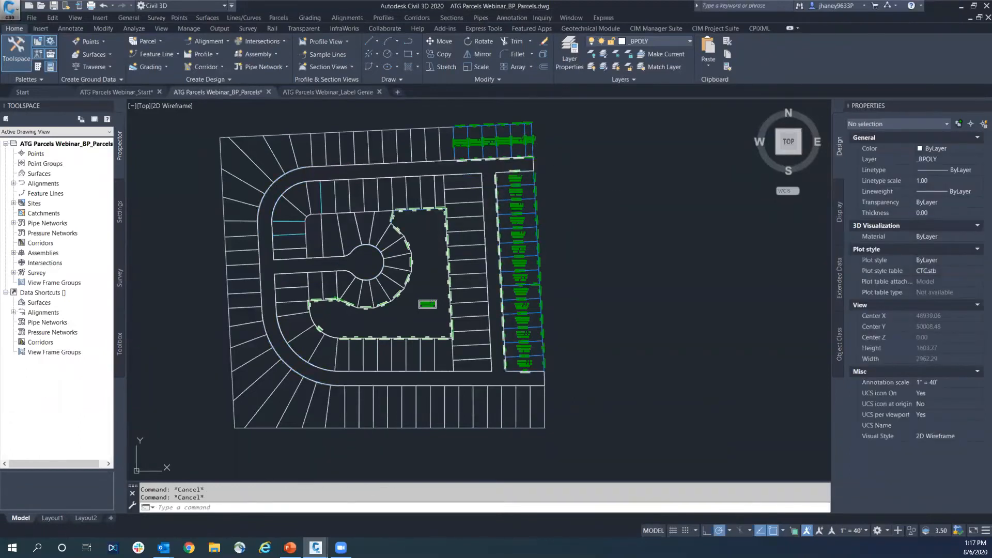
{"action": "left_click", "coordinate": [535, 165]}
Examine the boundary polylines around the parcel labels in the central open space and along the eastern lots of the BP_Parcels drawing
{"action": "left_click", "coordinate": [148, 90]}
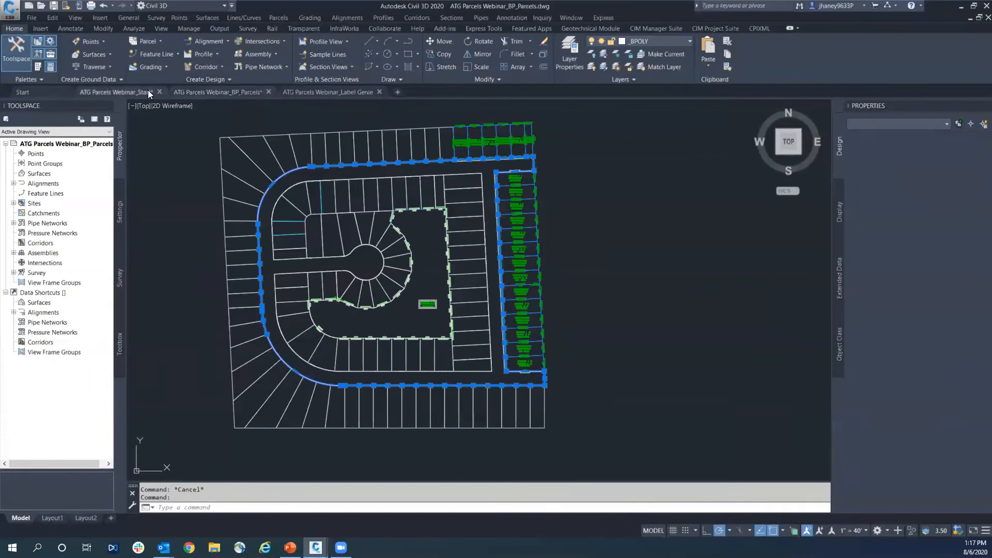
{"action": "left_click", "coordinate": [192, 91]}
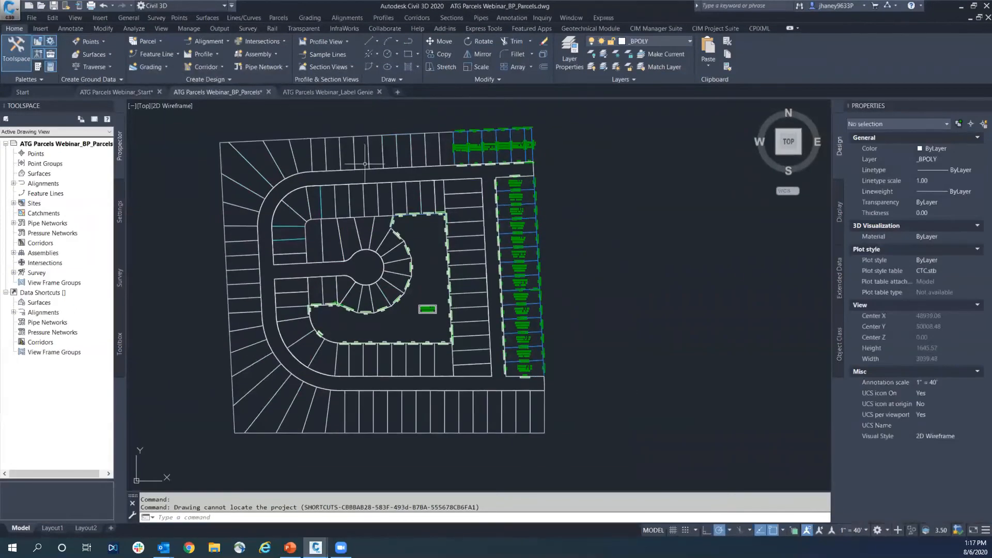
{"action": "scroll", "coordinate": [426, 305], "scroll_direction": "up", "scroll_amount": 5}
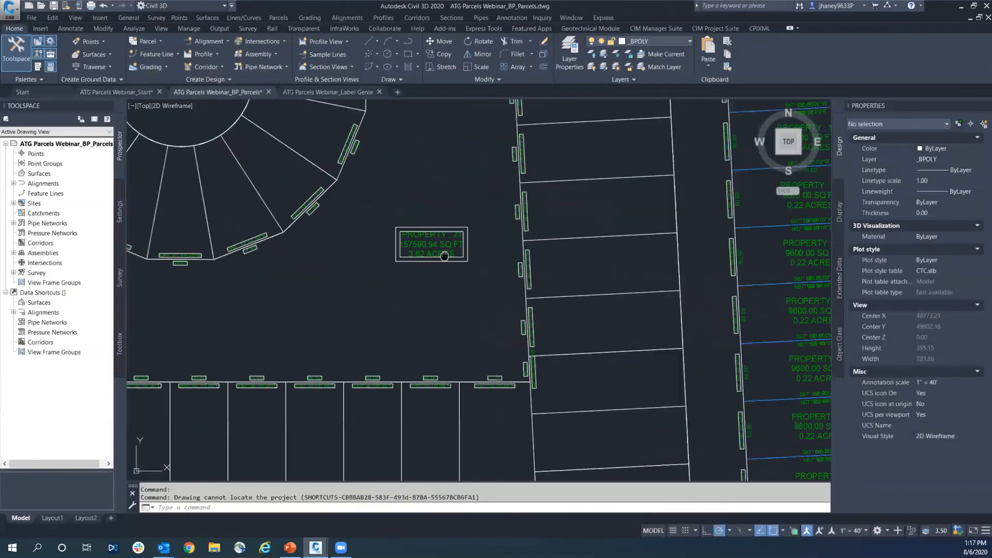
{"action": "scroll", "coordinate": [325, 254], "scroll_direction": "down", "scroll_amount": 5}
{"action": "scroll", "coordinate": [460, 217], "scroll_direction": "up", "scroll_amount": 6}
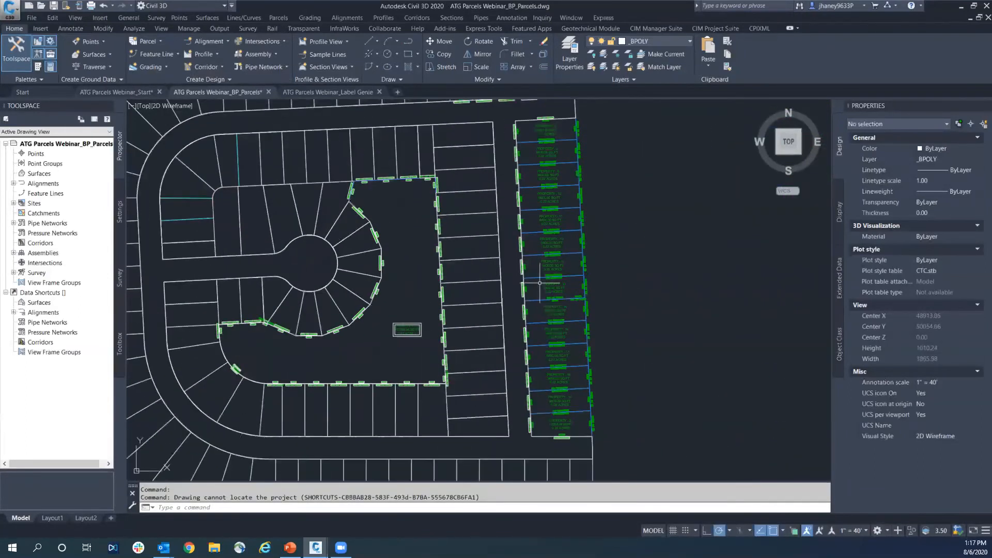
{"action": "scroll", "coordinate": [460, 218], "scroll_direction": "down", "scroll_amount": 4}
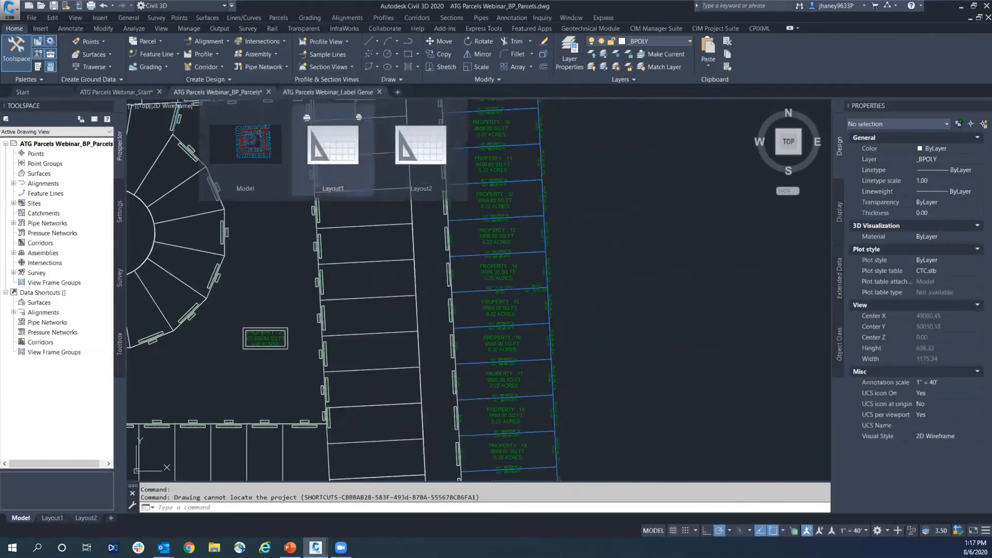
{"action": "scroll", "coordinate": [423, 205], "scroll_direction": "down", "scroll_amount": 3}
{"action": "scroll", "coordinate": [401, 332], "scroll_direction": "down", "scroll_amount": 2}
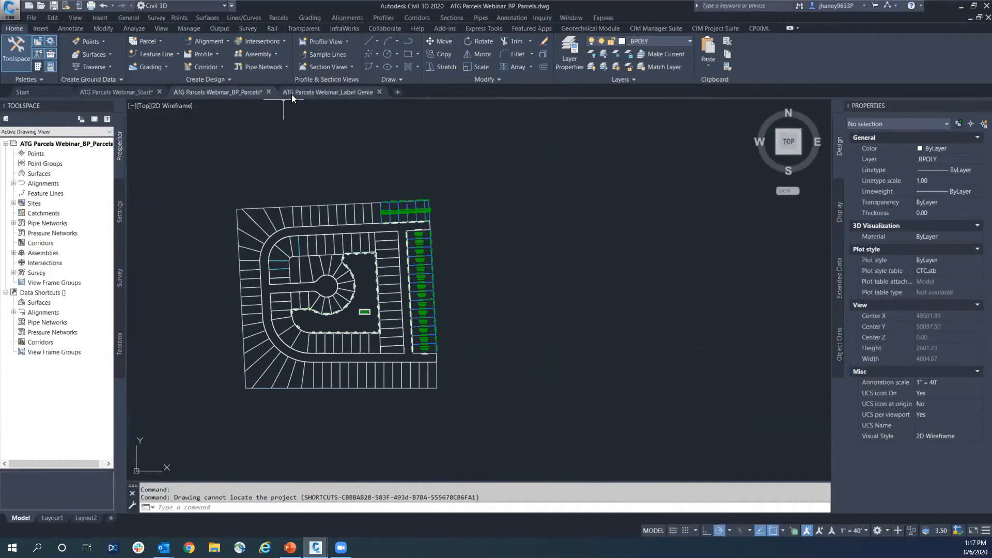
Switch to the ATG Parcels Webinar_Label Genie drawing and show the whole subdivision
{"action": "left_click", "coordinate": [315, 92]}
{"action": "scroll", "coordinate": [330, 242], "scroll_direction": "down", "scroll_amount": 3}
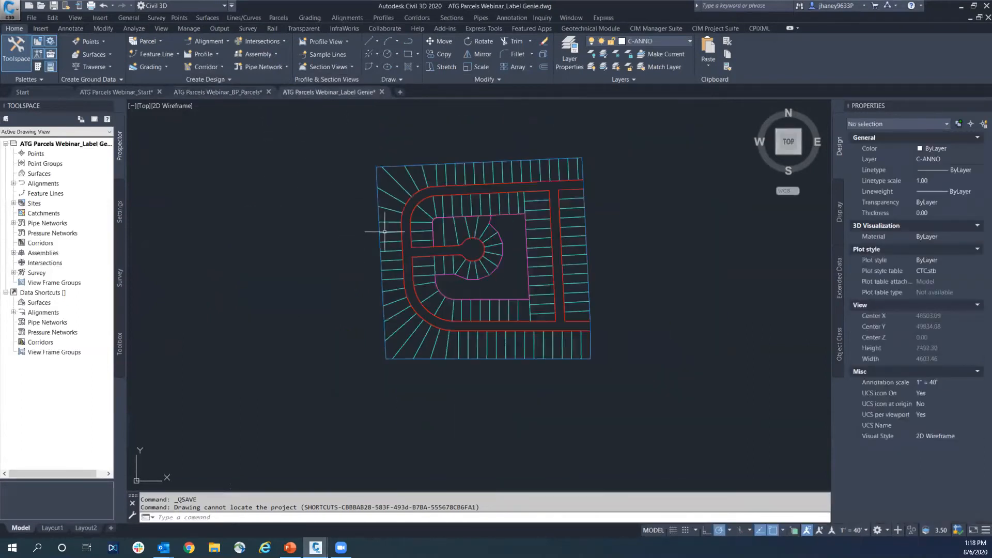
Look over the parcel labels on the northern lots in the BP_Parcels drawing and return to the Label Genie drawing
{"action": "key", "text": "Escape"}
{"action": "key", "text": "Escape"}
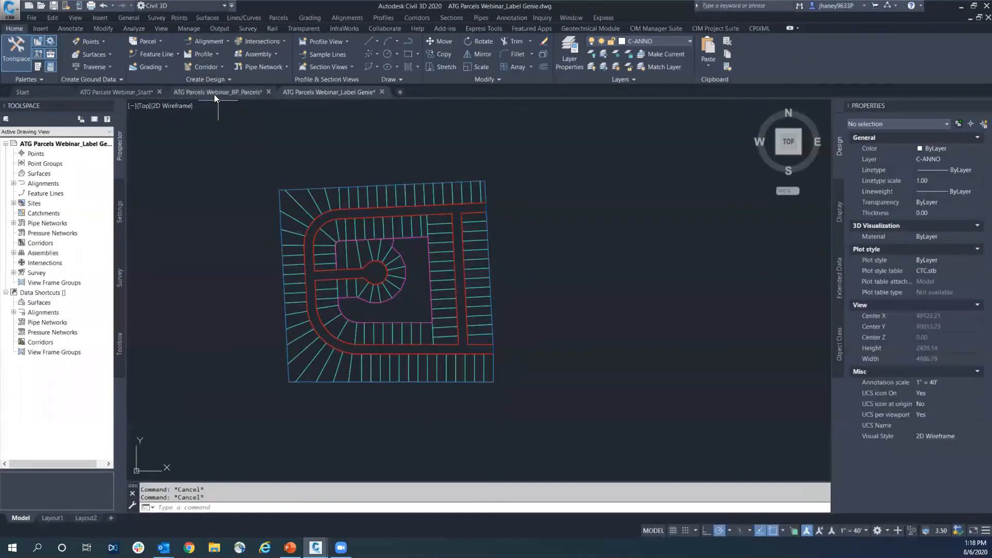
{"action": "mouse_move", "coordinate": [215, 92]}
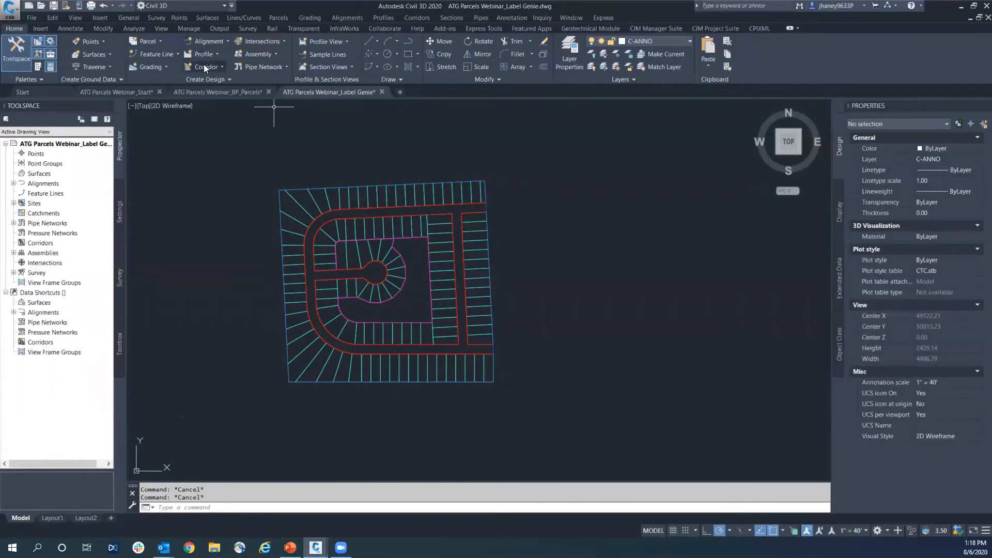
{"action": "left_click", "coordinate": [210, 91]}
{"action": "key", "text": "Escape"}
{"action": "scroll", "coordinate": [419, 237], "scroll_direction": "up", "scroll_amount": 8}
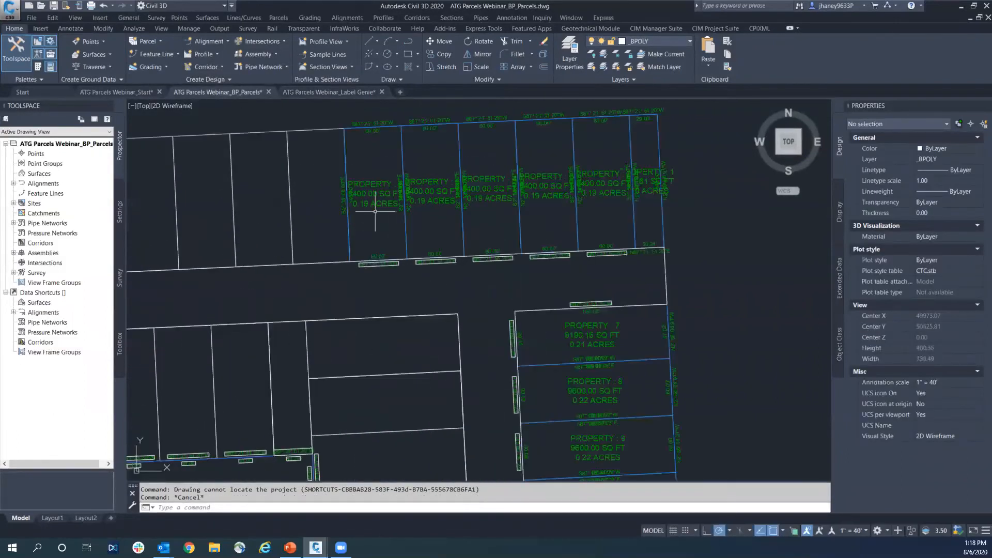
{"action": "middle_click_drag", "start_coordinate": [375, 211], "coordinate": [401, 214]}
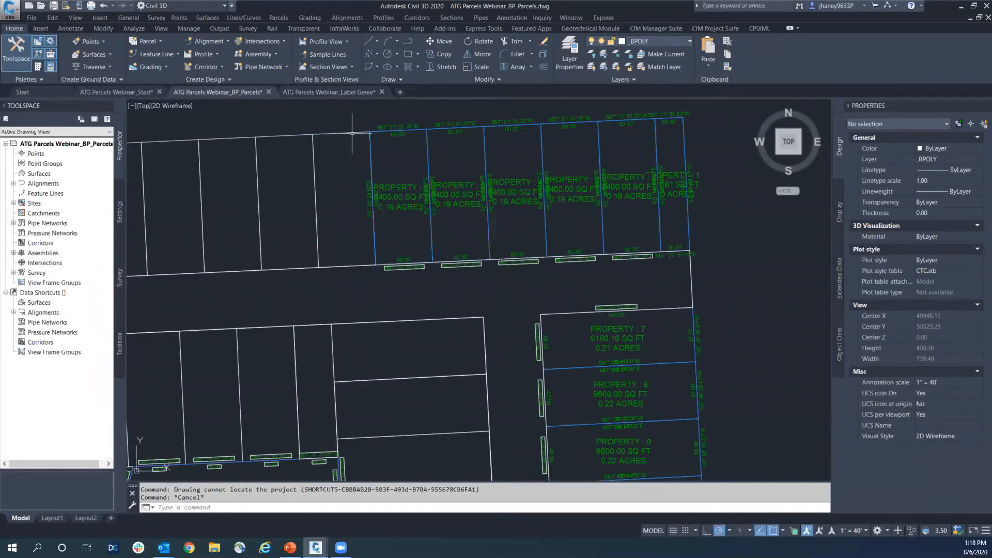
{"action": "left_click", "coordinate": [354, 93]}
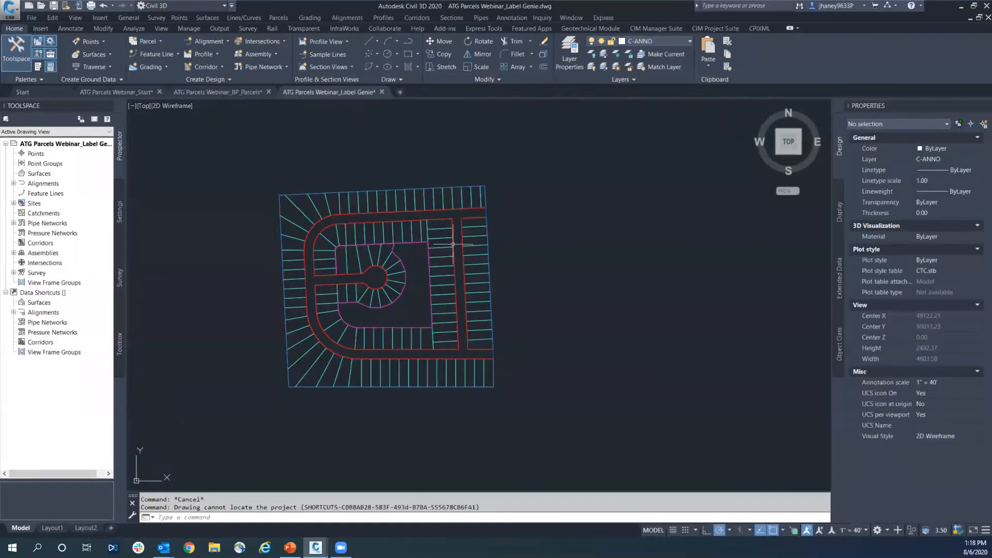
Start Label Genie for the current drawing with label type Line / Curve and Polylines as the anchor object
{"action": "left_click", "coordinate": [722, 28]}
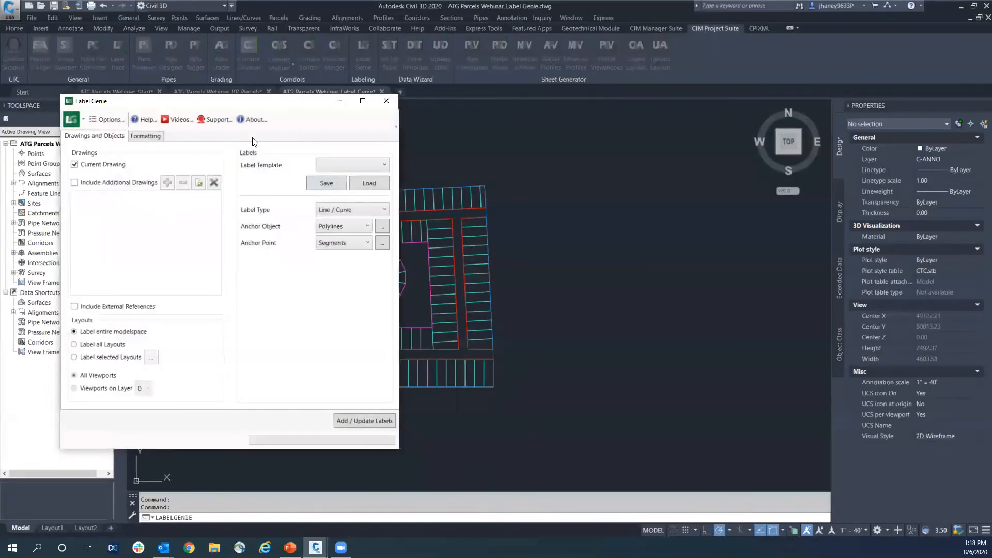
{"action": "left_click_drag", "start_coordinate": [236, 107], "coordinate": [189, 100]}
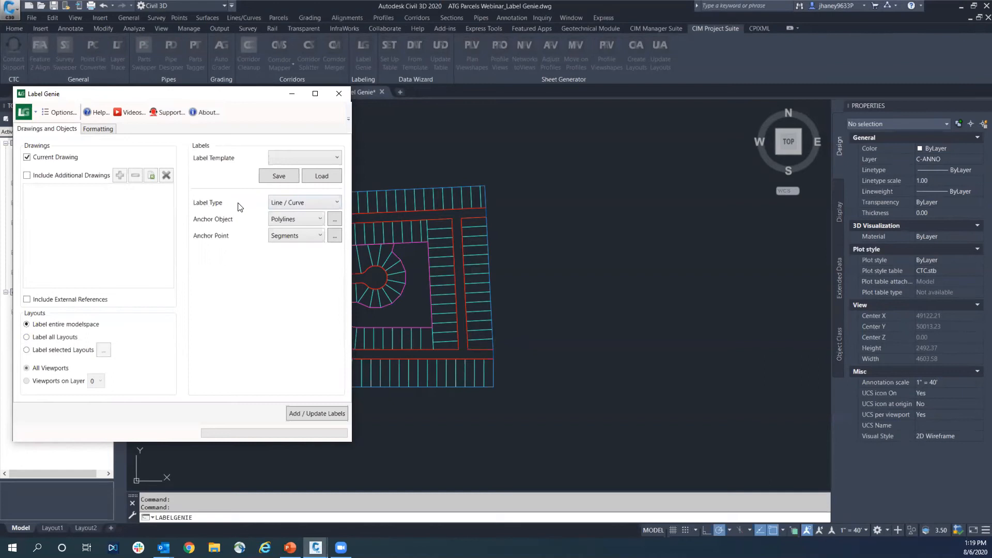
{"action": "left_click", "coordinate": [293, 157]}
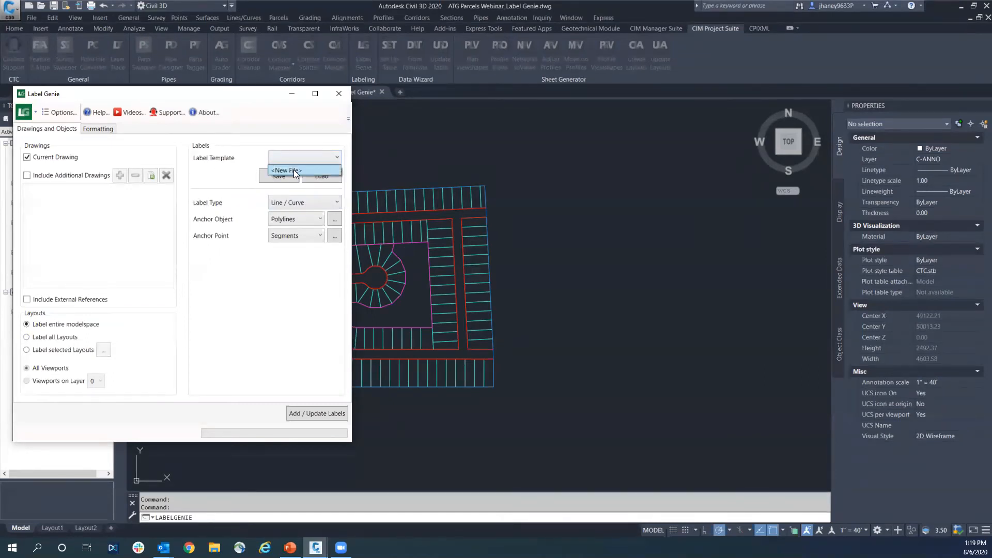
{"action": "left_click", "coordinate": [282, 204]}
{"action": "left_click", "coordinate": [287, 202]}
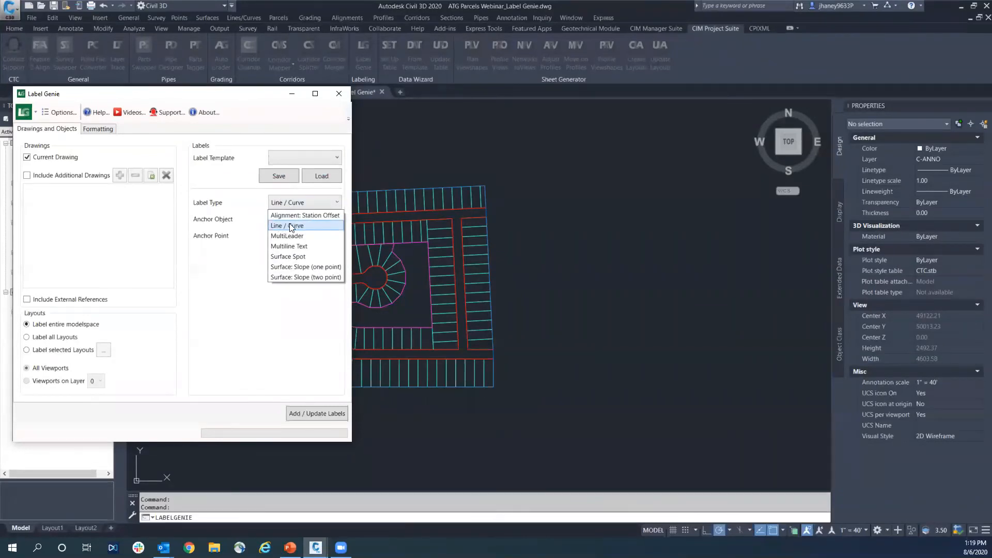
{"action": "left_click", "coordinate": [292, 226]}
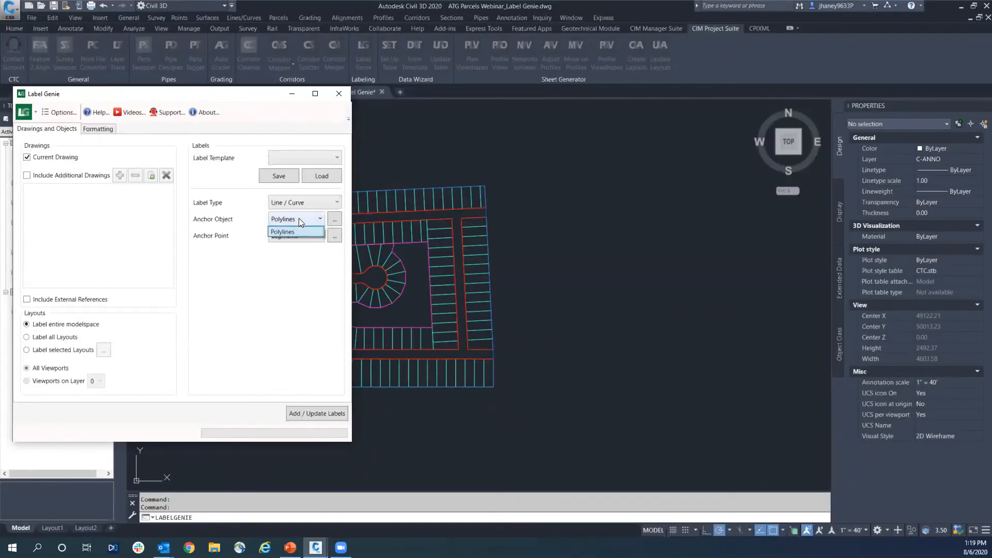
{"action": "left_click", "coordinate": [294, 232]}
Filter the anchor polylines to the _SIDE LOT LINES layer by picking a side lot line in the drawing
{"action": "left_click", "coordinate": [334, 220]}
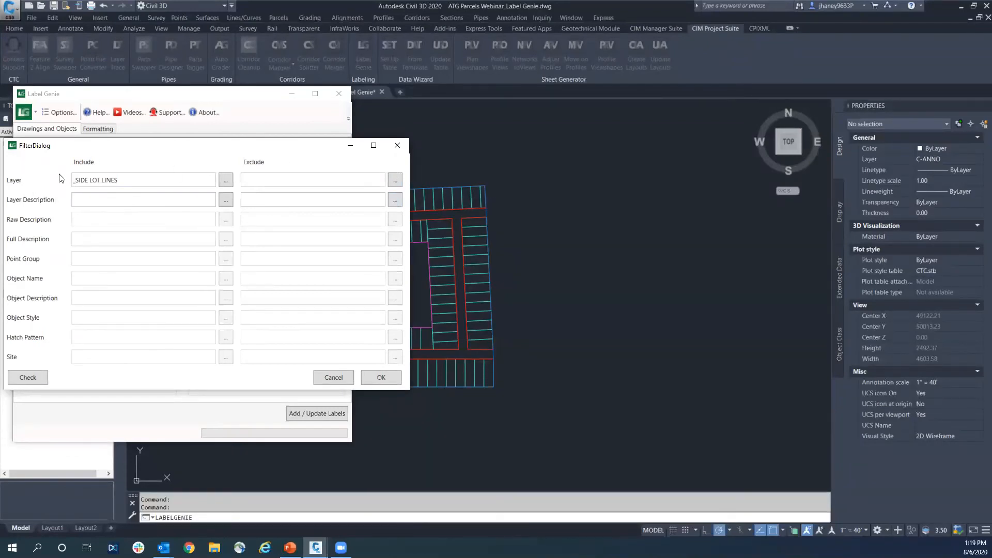
{"action": "left_click_drag", "start_coordinate": [171, 182], "coordinate": [11, 182]}
{"action": "key", "text": "BackSpace"}
{"action": "left_click", "coordinate": [225, 182]}
{"action": "scroll", "coordinate": [311, 212], "scroll_direction": "up", "scroll_amount": 4}
{"action": "scroll", "coordinate": [476, 232], "scroll_direction": "down", "scroll_amount": 3}
{"action": "left_click", "coordinate": [476, 226]}
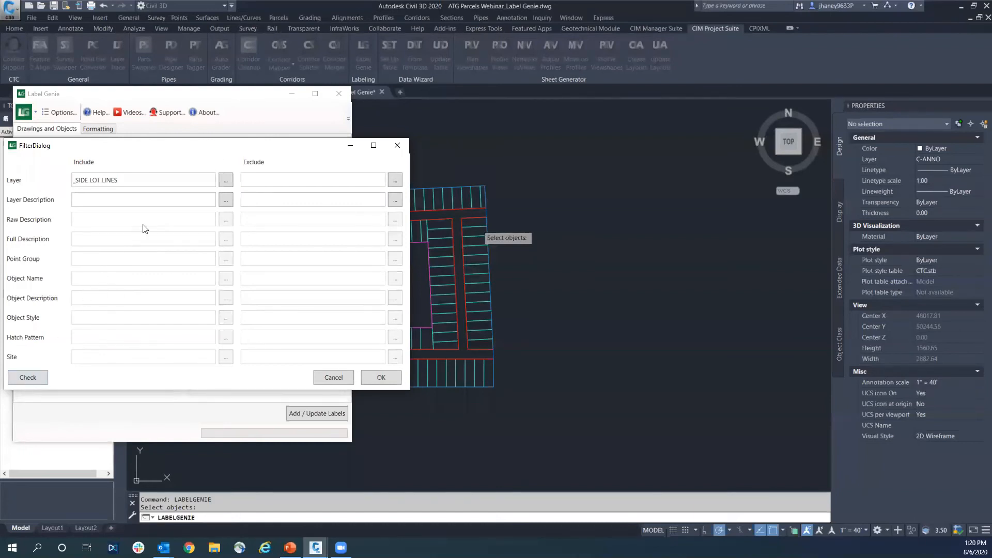
{"action": "left_click", "coordinate": [385, 376]}
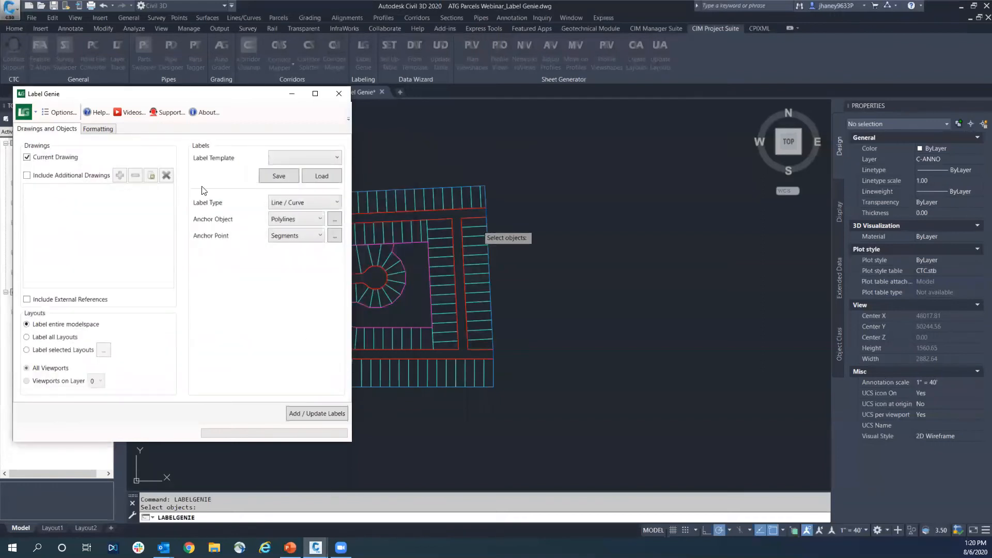
Add the line and curve labels to all side lot lines in modelspace
{"action": "left_click", "coordinate": [322, 414]}
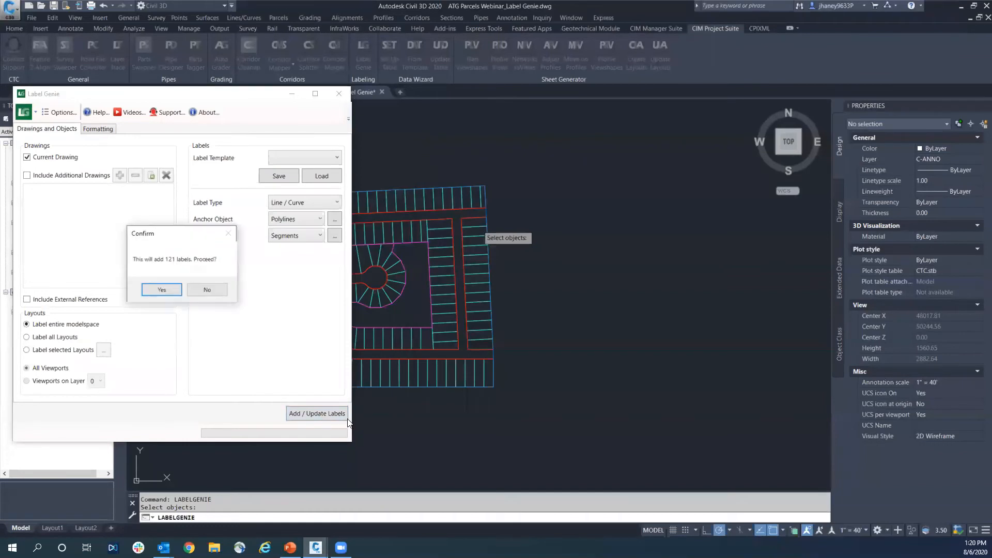
{"action": "left_click", "coordinate": [167, 289]}
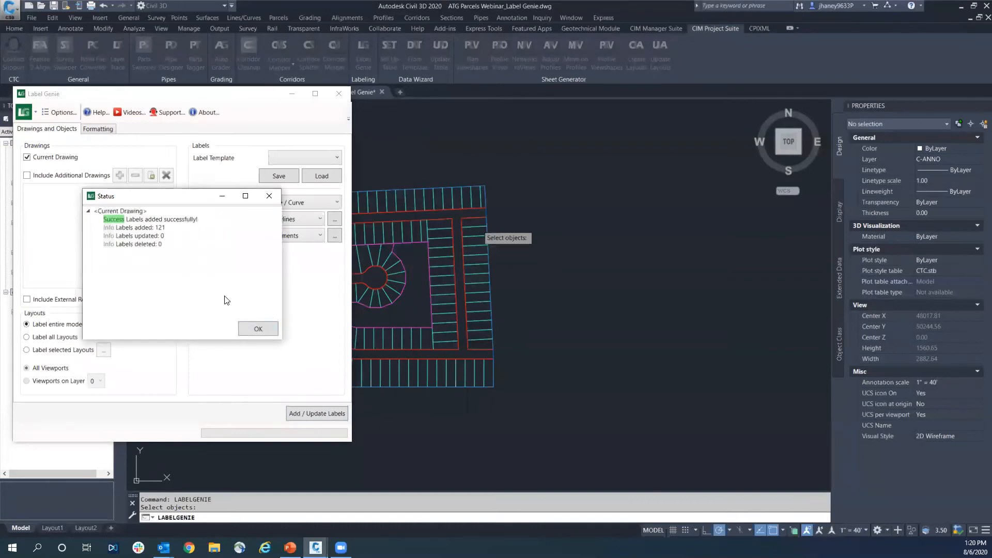
{"action": "left_click", "coordinate": [259, 329]}
Examine the new bearing and distance labels on the side lot lines along the streets and around the cul-de-sac
{"action": "scroll", "coordinate": [359, 223], "scroll_direction": "up", "scroll_amount": 5}
{"action": "middle_click_drag", "start_coordinate": [359, 222], "coordinate": [542, 281]}
{"action": "scroll", "coordinate": [538, 273], "scroll_direction": "down", "scroll_amount": 5}
{"action": "scroll", "coordinate": [652, 244], "scroll_direction": "up", "scroll_amount": 10}
{"action": "scroll", "coordinate": [636, 256], "scroll_direction": "down", "scroll_amount": 3}
{"action": "scroll", "coordinate": [722, 209], "scroll_direction": "up", "scroll_amount": 2}
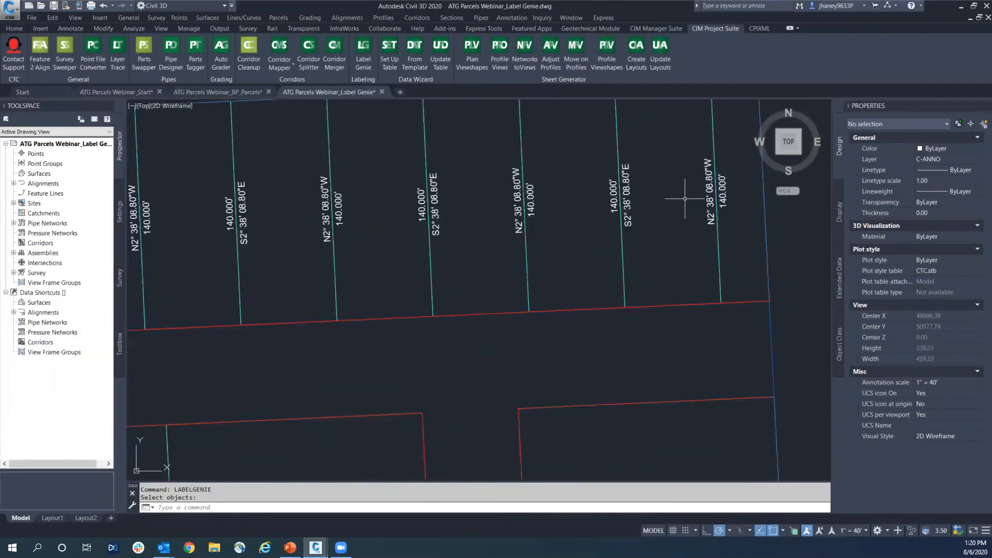
{"action": "scroll", "coordinate": [613, 223], "scroll_direction": "down", "scroll_amount": 2}
{"action": "middle_click_drag", "start_coordinate": [420, 221], "coordinate": [449, 196]}
{"action": "scroll", "coordinate": [449, 197], "scroll_direction": "down", "scroll_amount": 3}
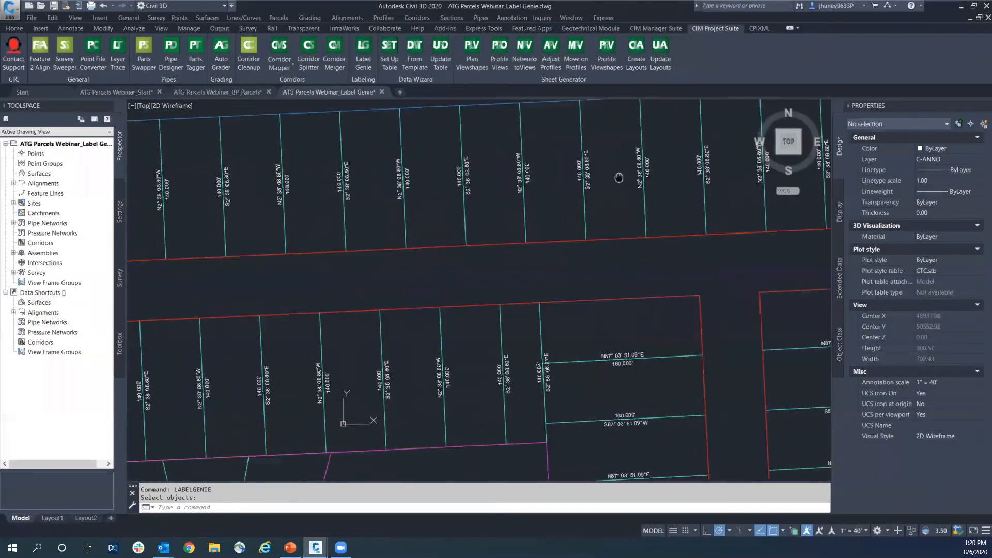
{"action": "scroll", "coordinate": [452, 179], "scroll_direction": "down", "scroll_amount": 2}
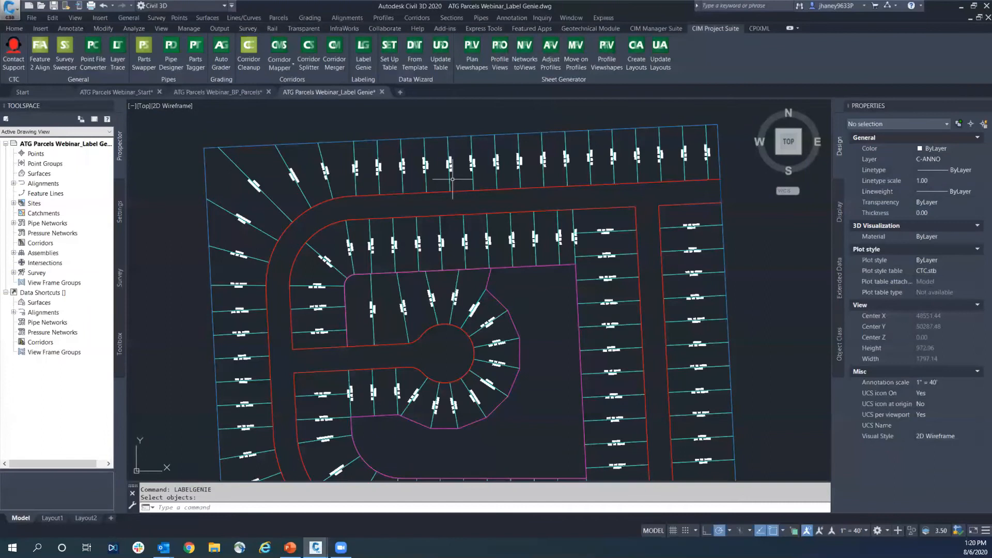
{"action": "scroll", "coordinate": [304, 282], "scroll_direction": "up", "scroll_amount": 6}
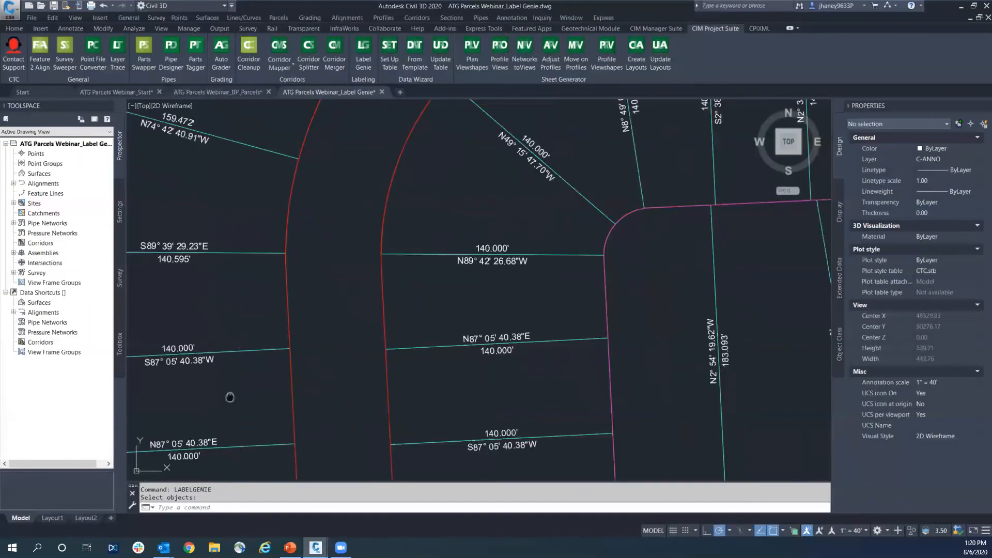
{"action": "scroll", "coordinate": [324, 269], "scroll_direction": "down", "scroll_amount": 6}
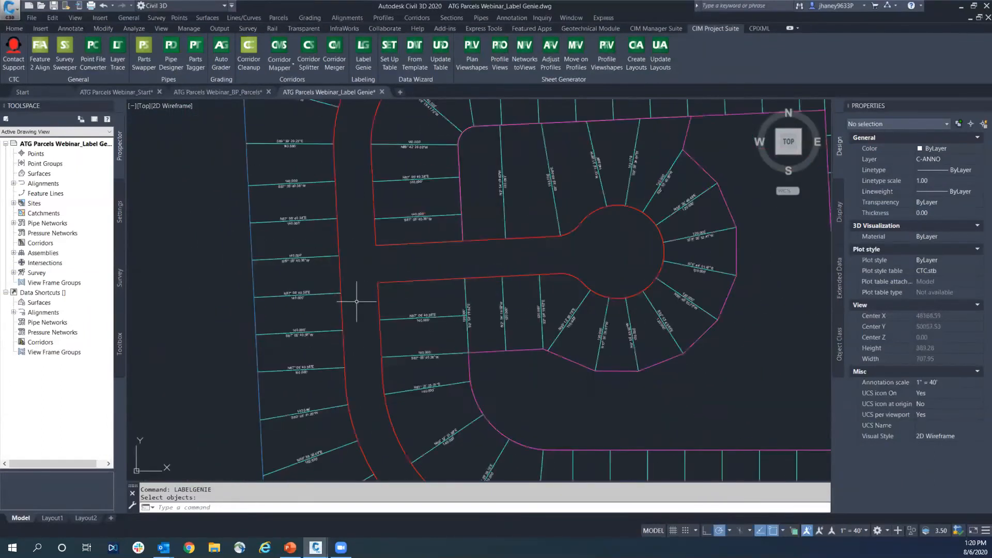
{"action": "middle_click_drag", "start_coordinate": [410, 378], "coordinate": [359, 246]}
{"action": "mouse_move", "coordinate": [639, 386]}
{"action": "middle_mouse_down"}
{"action": "mouse_move", "coordinate": [748, 354]}
{"action": "mouse_move", "coordinate": [754, 428]}
{"action": "middle_mouse_up"}
{"action": "scroll", "coordinate": [754, 428], "scroll_direction": "down", "scroll_amount": 2}
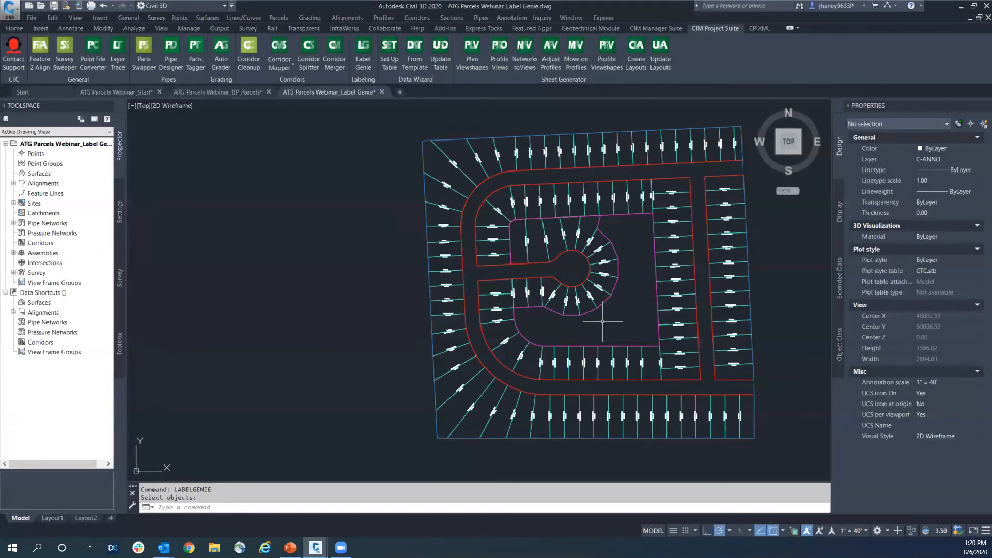
{"action": "key", "text": "Escape"}
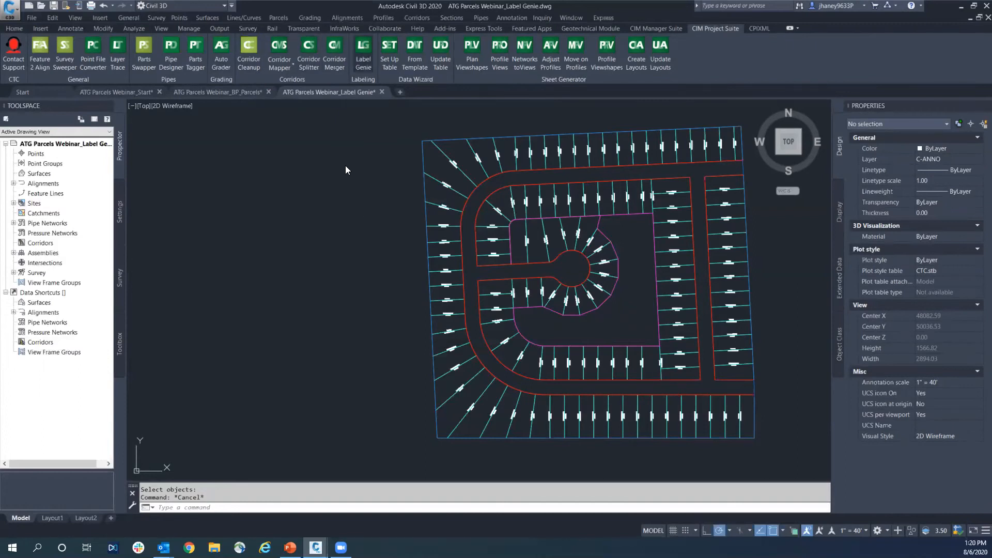
Restart Label Genie and change the polyline layer filter to _LOTS FRONT by picking a front lot line in the drawing
{"action": "key", "text": "Return"}
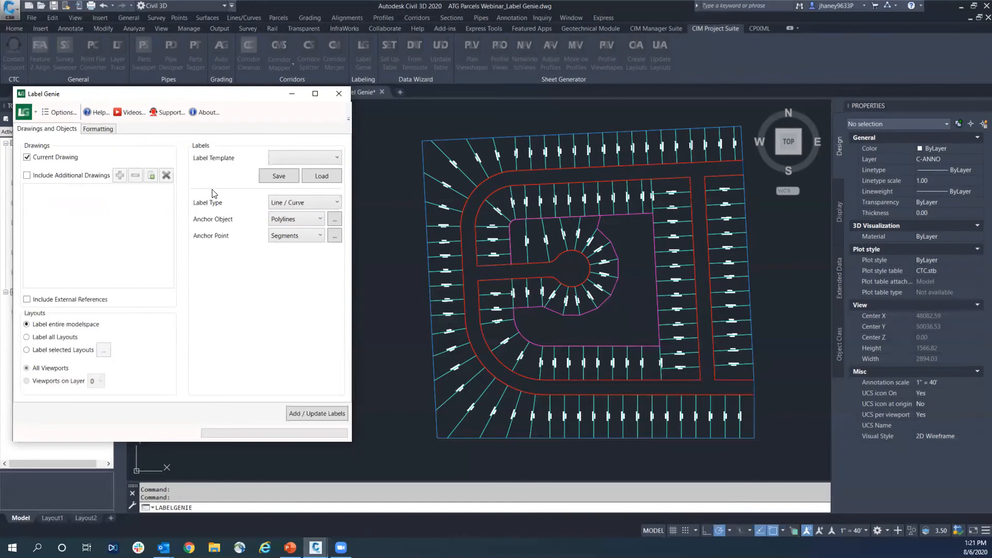
{"action": "left_click", "coordinate": [292, 217]}
{"action": "left_click", "coordinate": [280, 215]}
{"action": "left_click", "coordinate": [296, 236]}
{"action": "left_click", "coordinate": [334, 222]}
{"action": "left_click_drag", "start_coordinate": [153, 178], "coordinate": [5, 177]}
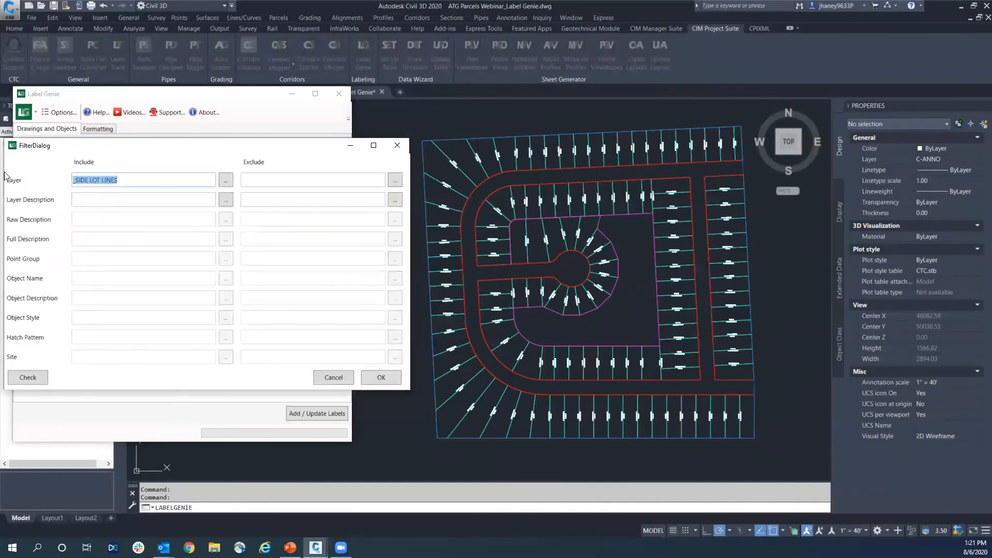
{"action": "key", "text": "Delete"}
{"action": "left_click", "coordinate": [226, 181]}
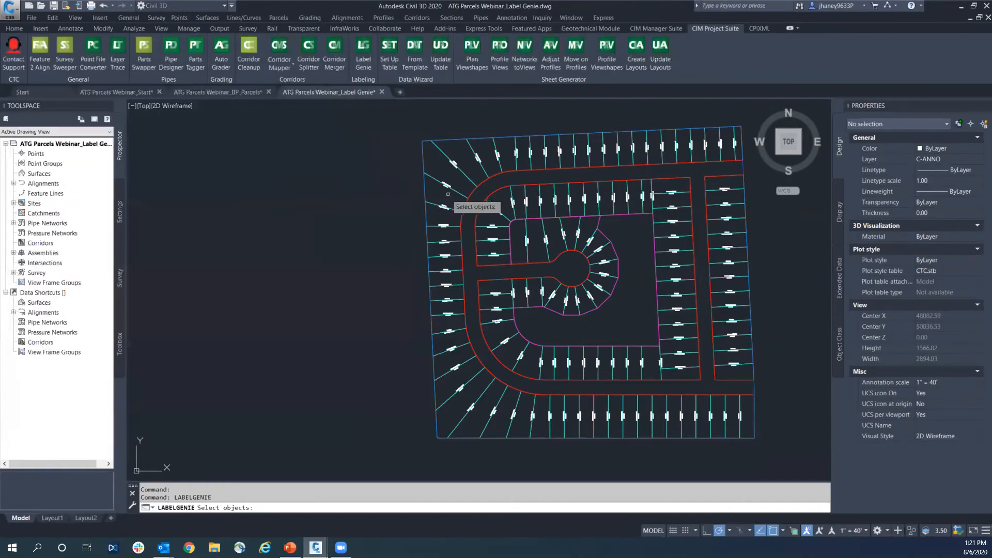
{"action": "left_click", "coordinate": [472, 192]}
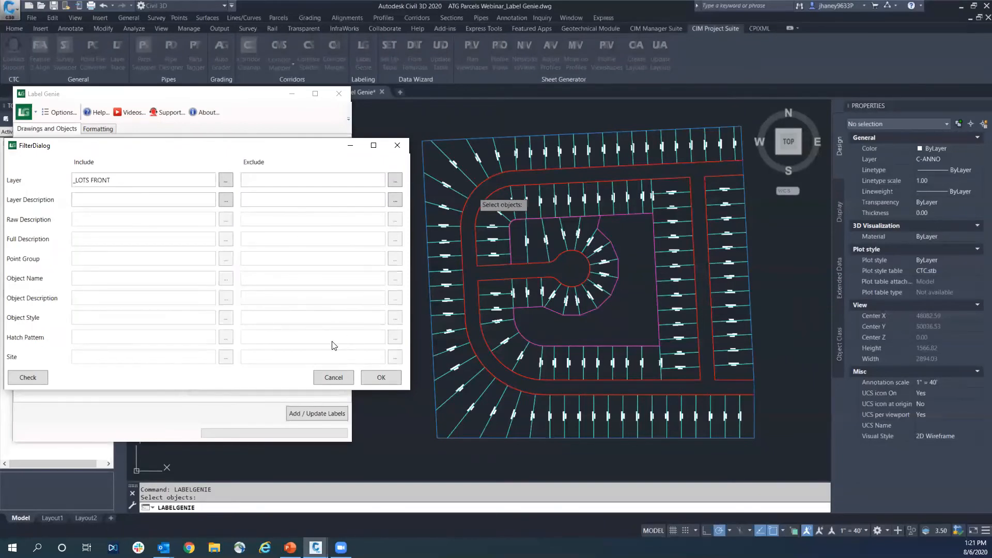
{"action": "left_click", "coordinate": [380, 378]}
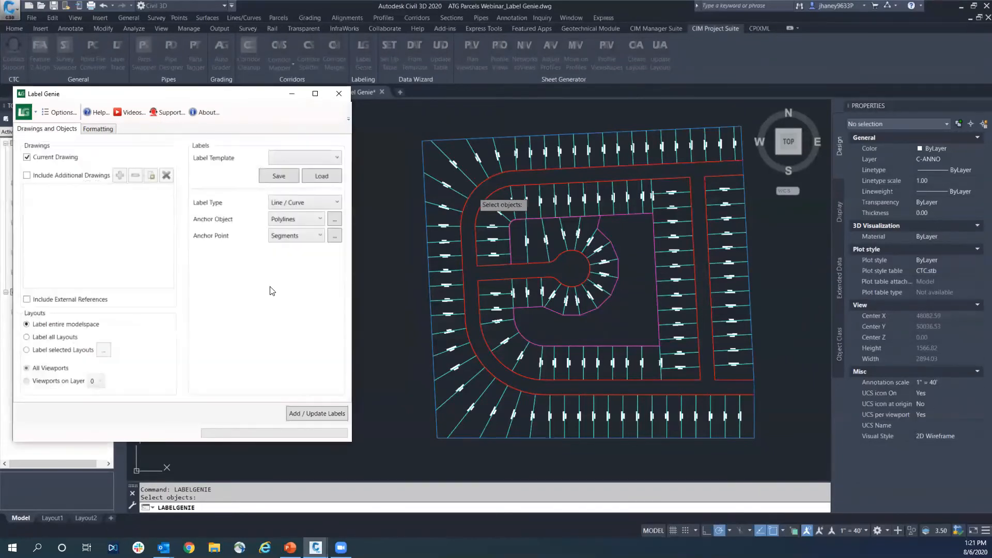
Set both the line style and the curve style of the labels to Distance
{"action": "left_click", "coordinate": [98, 130]}
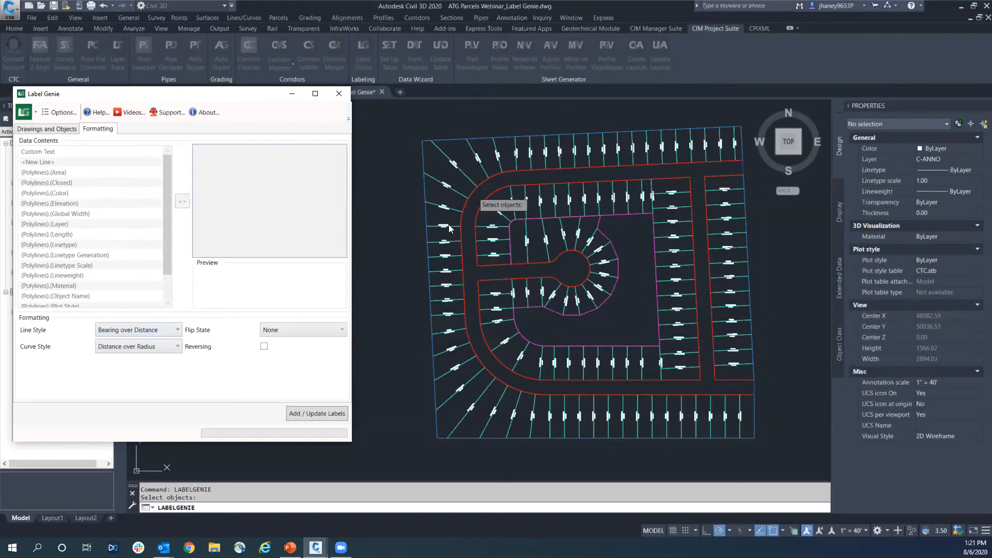
{"action": "left_click", "coordinate": [159, 331]}
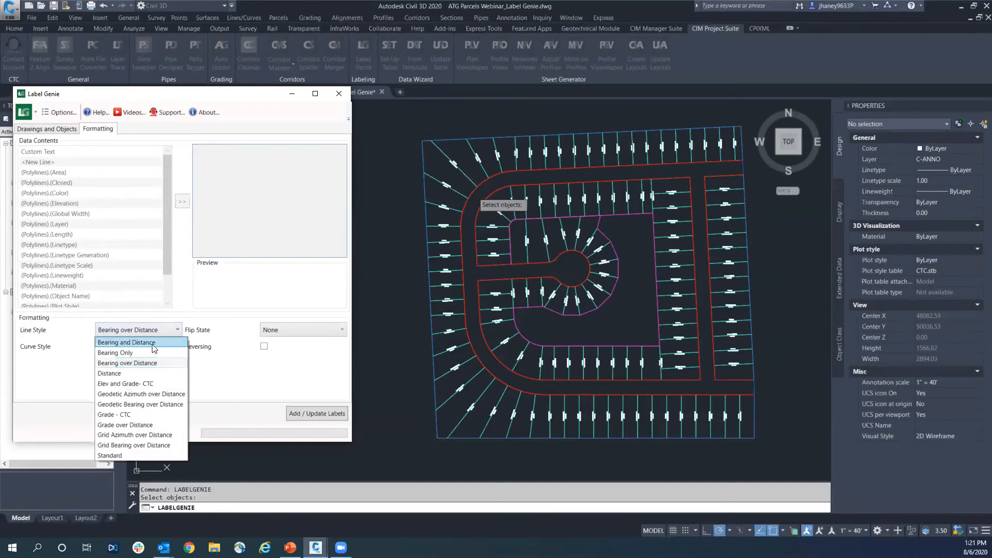
{"action": "left_click", "coordinate": [143, 372]}
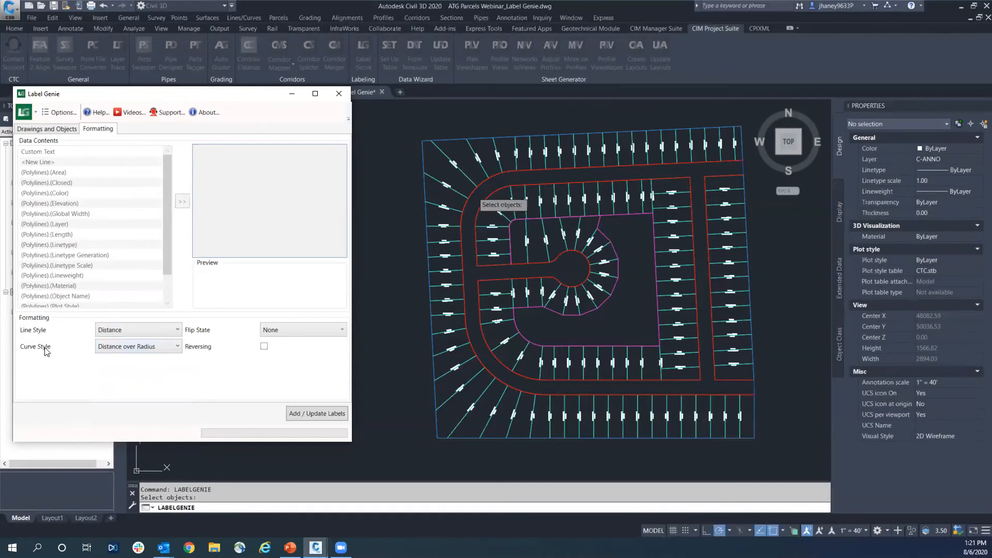
{"action": "left_click", "coordinate": [146, 353]}
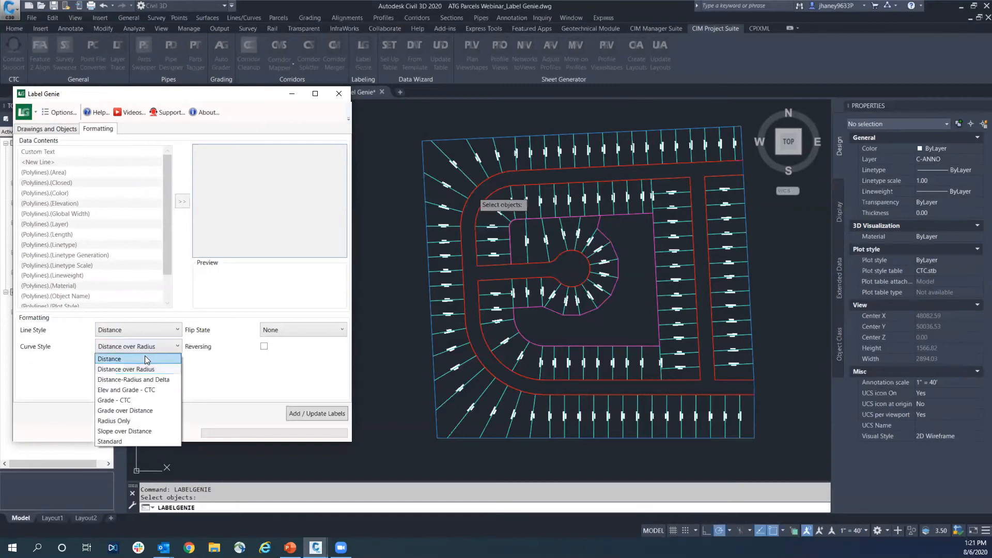
{"action": "left_click", "coordinate": [129, 359]}
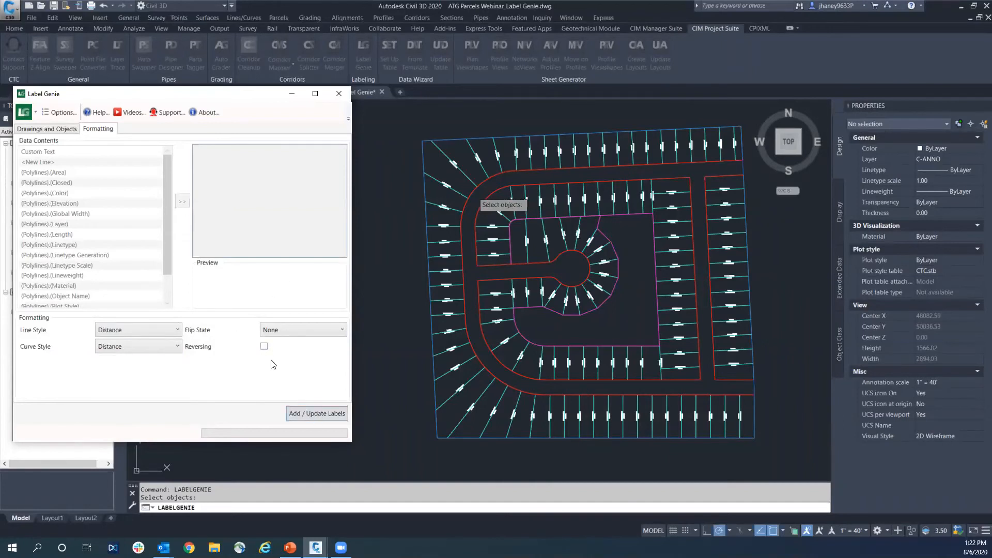
Keep the flip state at None and add the distance labels to all front lot lines in modelspace
{"action": "left_click", "coordinate": [305, 332]}
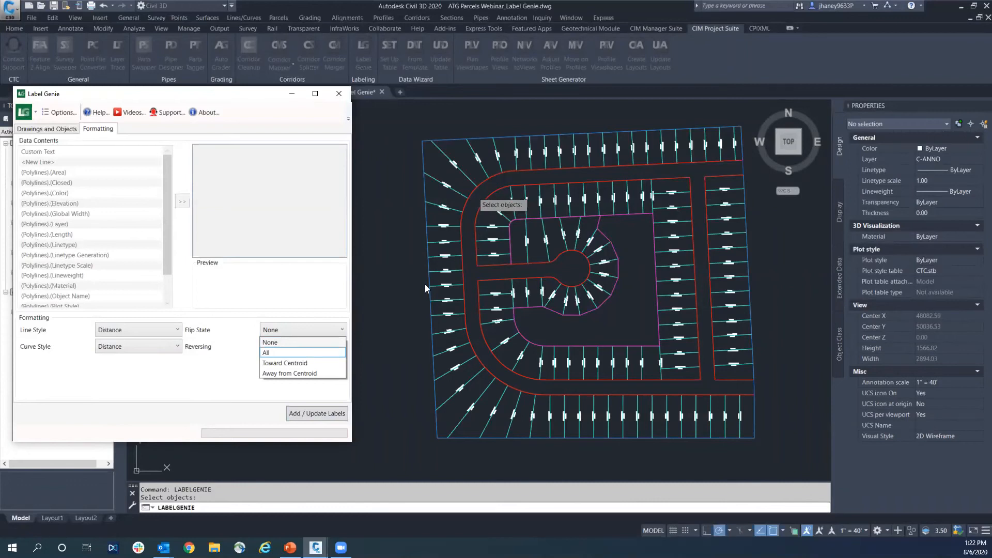
{"action": "left_click", "coordinate": [280, 342]}
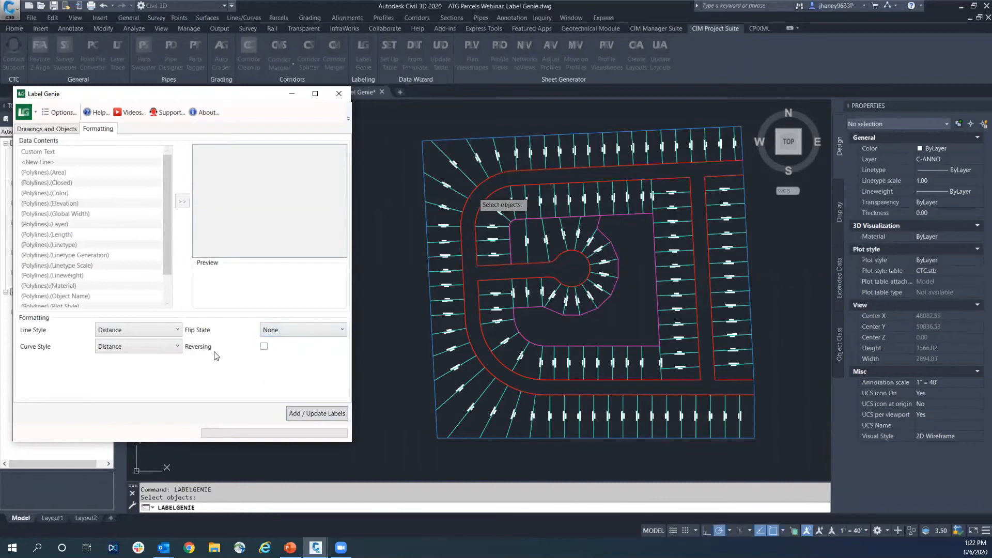
{"action": "left_click", "coordinate": [308, 415]}
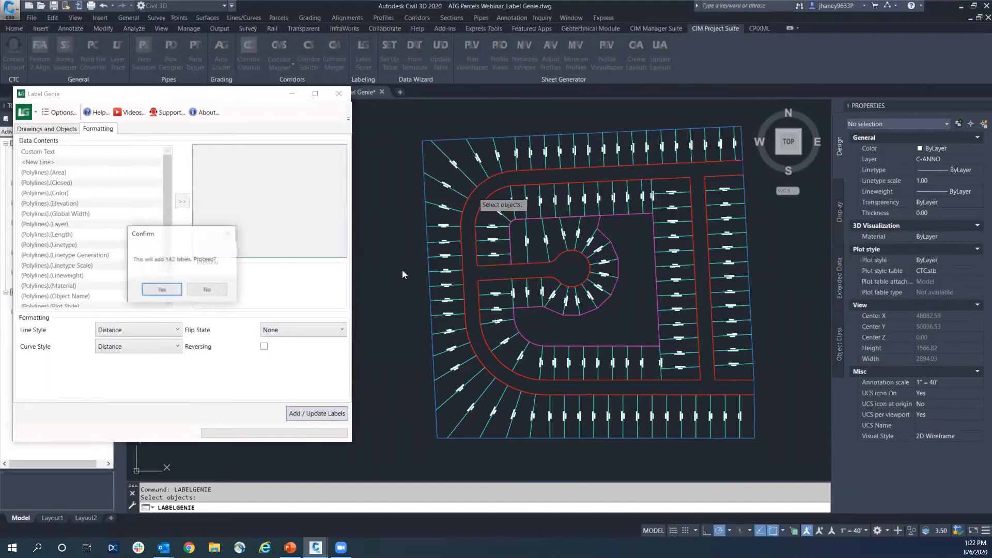
{"action": "left_click", "coordinate": [162, 291]}
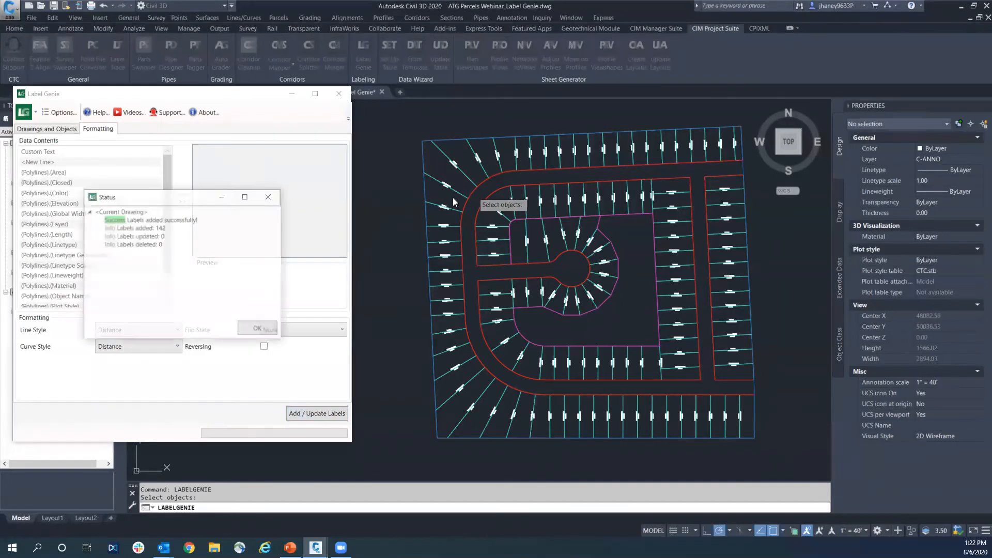
{"action": "left_click", "coordinate": [258, 330]}
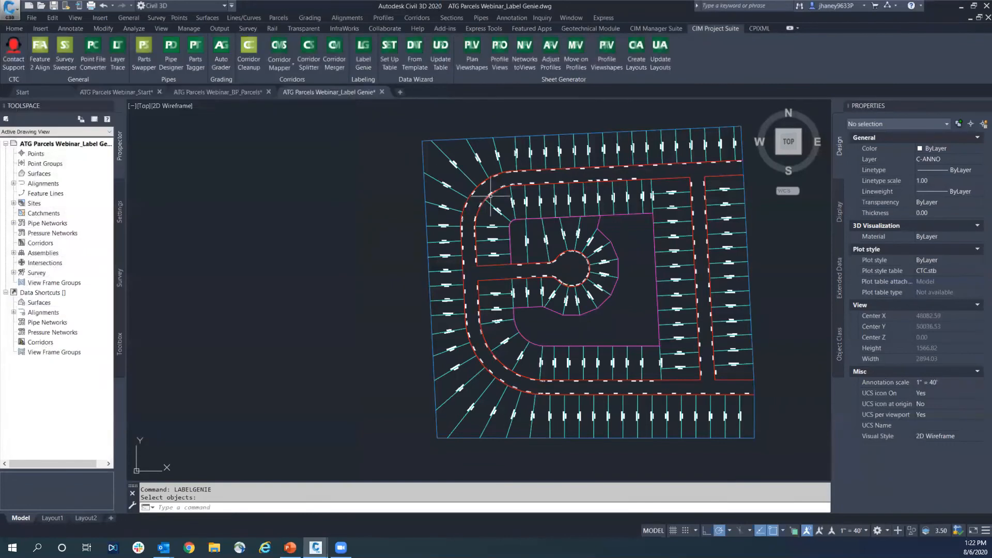
Examine the new distance labels on the front lot lines along the curved street and near the cul-de-sac
{"action": "scroll", "coordinate": [564, 240], "scroll_direction": "up", "scroll_amount": 3}
{"action": "scroll", "coordinate": [565, 240], "scroll_direction": "down", "scroll_amount": 3}
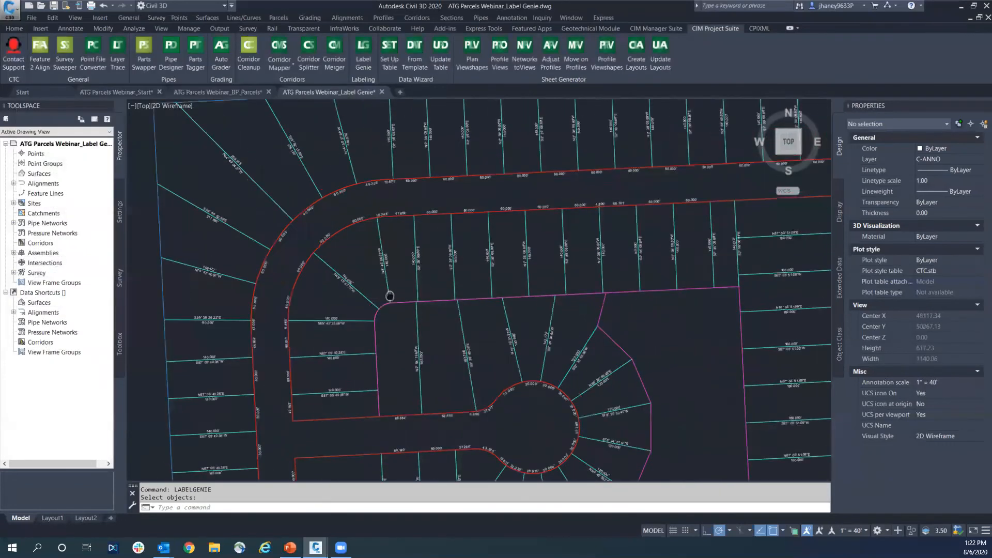
{"action": "scroll", "coordinate": [352, 311], "scroll_direction": "up", "scroll_amount": 6}
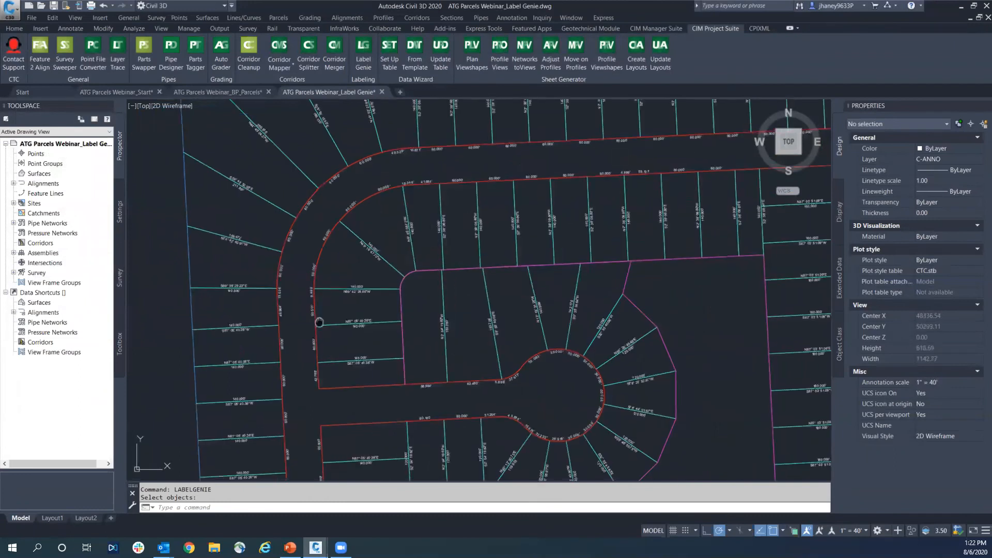
{"action": "scroll", "coordinate": [354, 261], "scroll_direction": "down", "scroll_amount": 3}
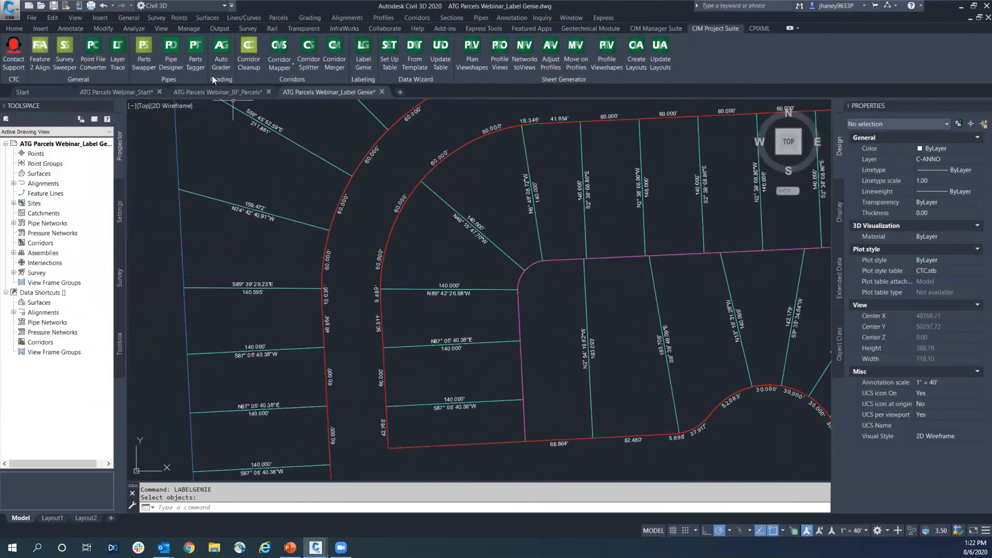
Inspect a rectangle around a street-side bearing label in the ATG Parcels Webinar_BP_Parcels drawing, then return to the ATG Parcels Webinar_Label Genie drawing
{"action": "left_click", "coordinate": [222, 92]}
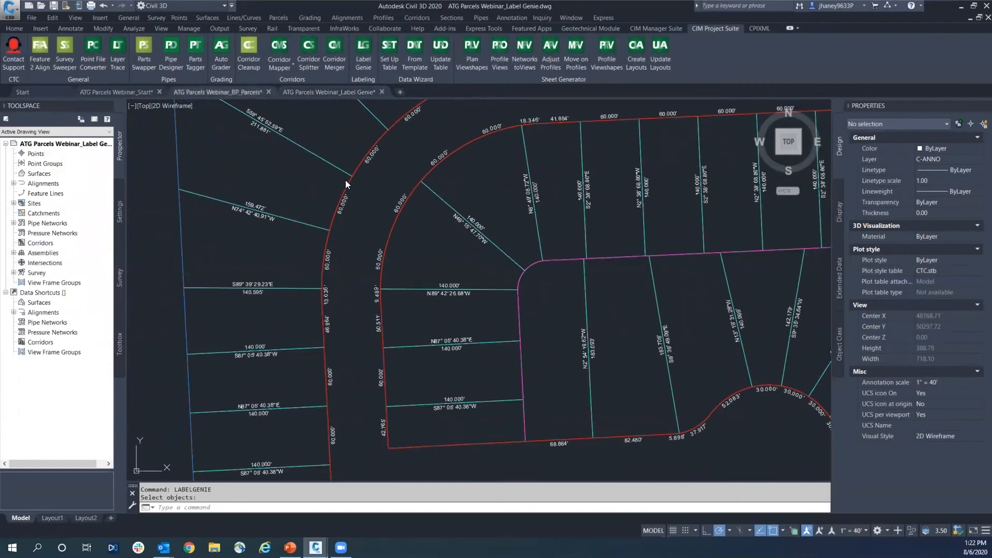
{"action": "scroll", "coordinate": [403, 269], "scroll_direction": "up", "scroll_amount": 4}
{"action": "scroll", "coordinate": [460, 330], "scroll_direction": "down", "scroll_amount": 4}
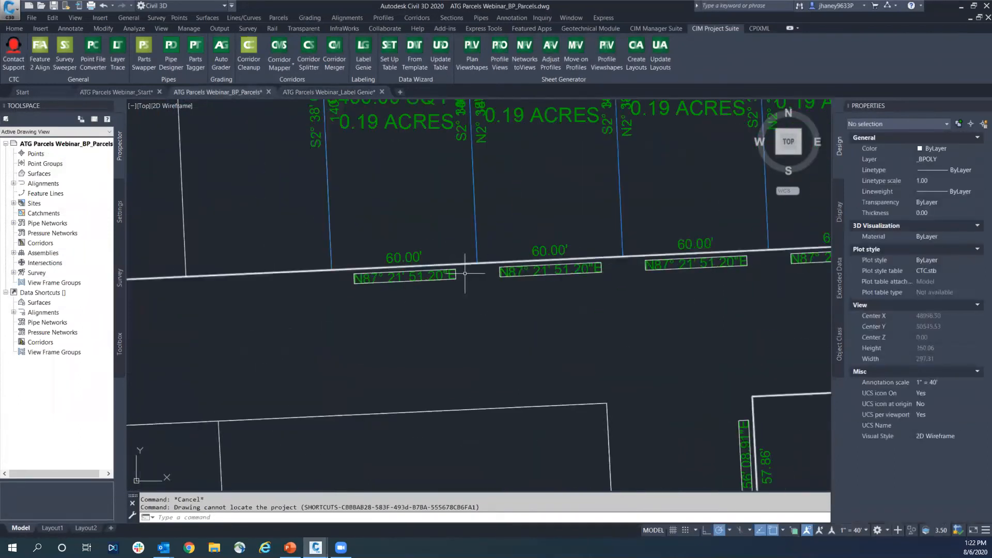
{"action": "mouse_move", "coordinate": [528, 324]}
{"action": "middle_mouse_down"}
{"action": "mouse_move", "coordinate": [537, 307]}
{"action": "mouse_move", "coordinate": [523, 294]}
{"action": "middle_mouse_up"}
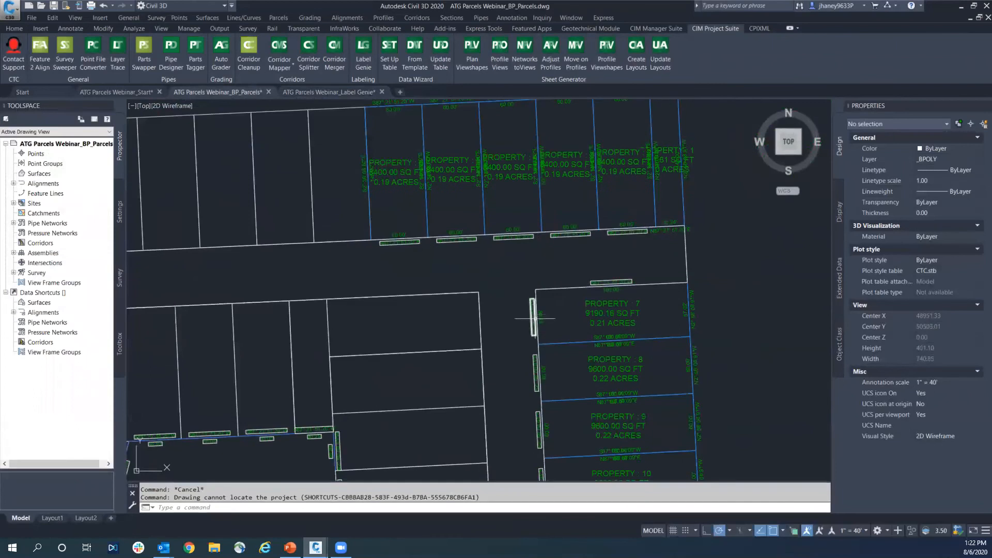
{"action": "left_click", "coordinate": [403, 243]}
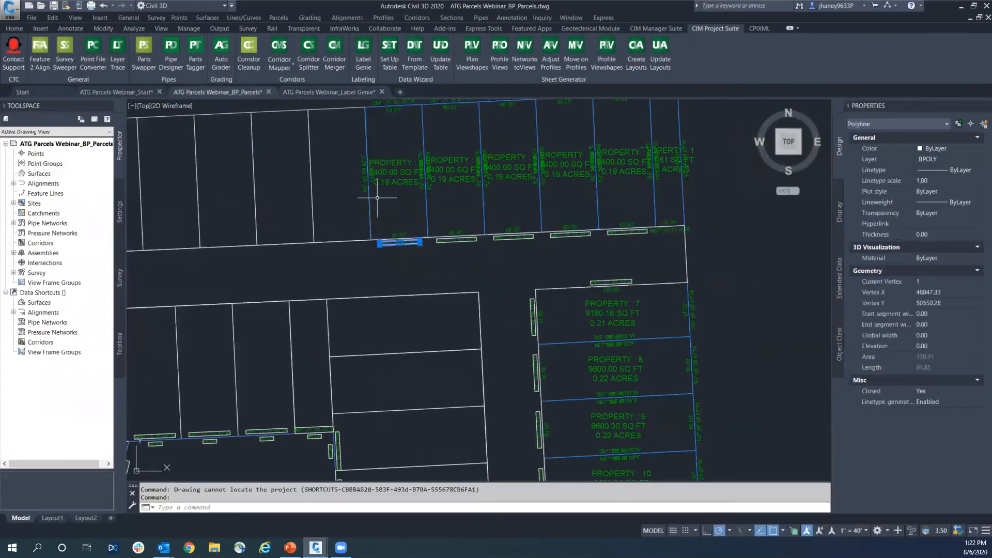
{"action": "left_click", "coordinate": [339, 93]}
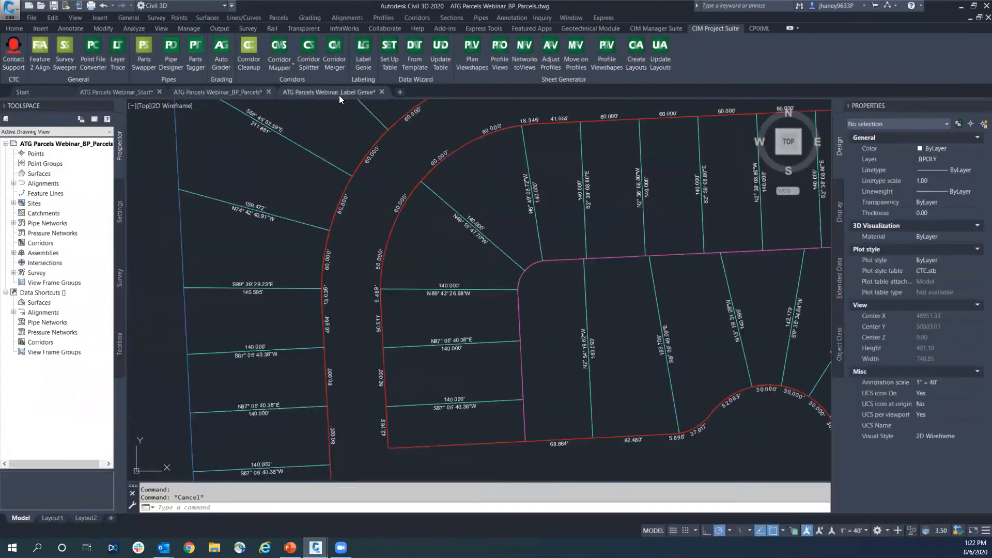
Restart Label Genie and update the front lot line distance labels with the flip state set to All
{"action": "mouse_move", "coordinate": [357, 201]}
{"action": "middle_mouse_down"}
{"action": "mouse_move", "coordinate": [380, 228]}
{"action": "mouse_move", "coordinate": [600, 217]}
{"action": "middle_mouse_up"}
{"action": "scroll", "coordinate": [602, 252], "scroll_direction": "down", "scroll_amount": 4}
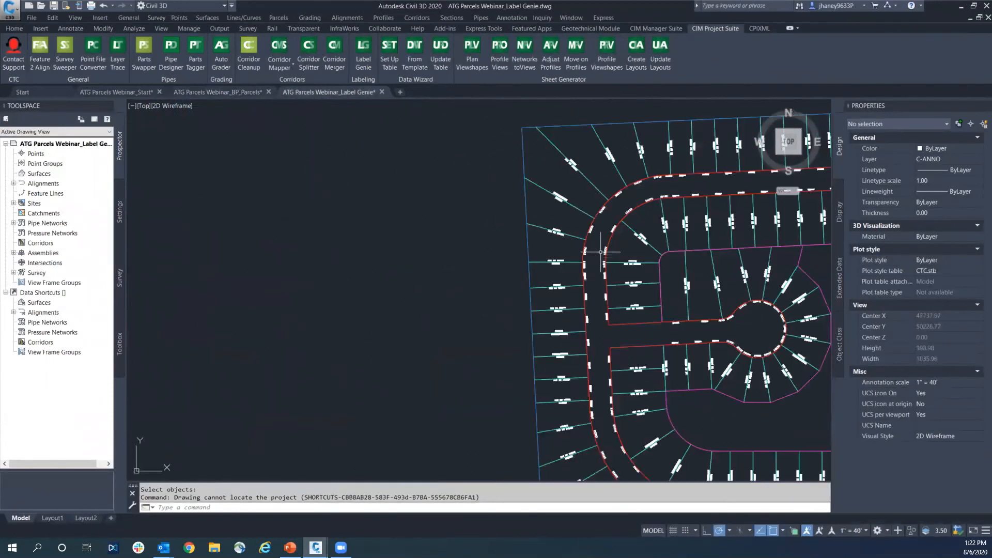
{"action": "scroll", "coordinate": [649, 308], "scroll_direction": "up", "scroll_amount": 2}
{"action": "middle_click_drag", "start_coordinate": [649, 309], "coordinate": [680, 388]}
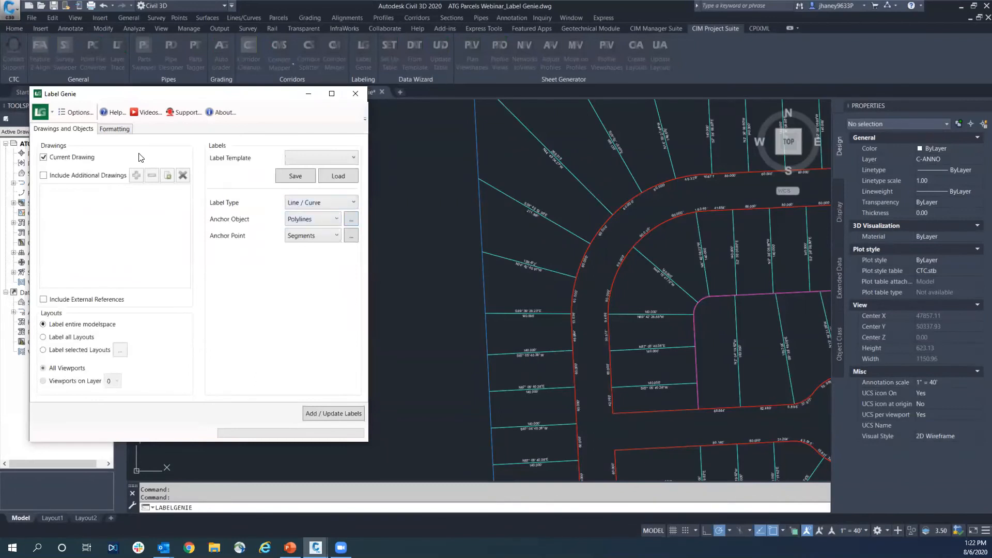
{"action": "left_click", "coordinate": [115, 129]}
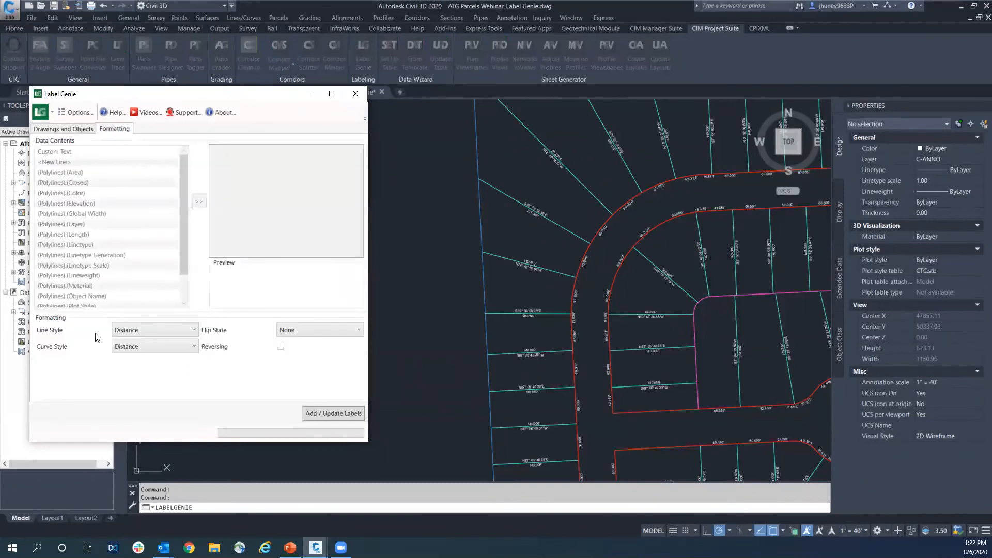
{"action": "left_click", "coordinate": [317, 335]}
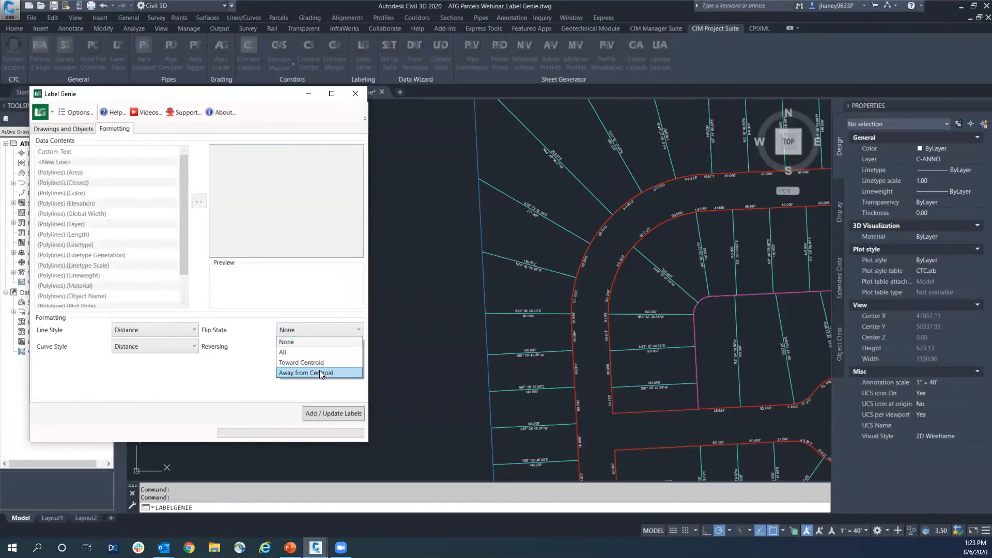
{"action": "left_click", "coordinate": [309, 353]}
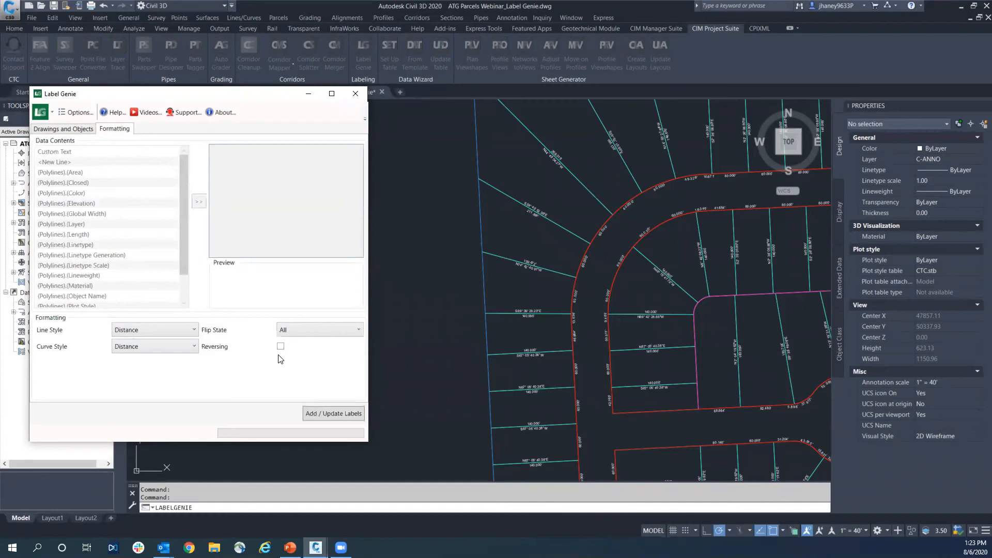
{"action": "left_click", "coordinate": [330, 414]}
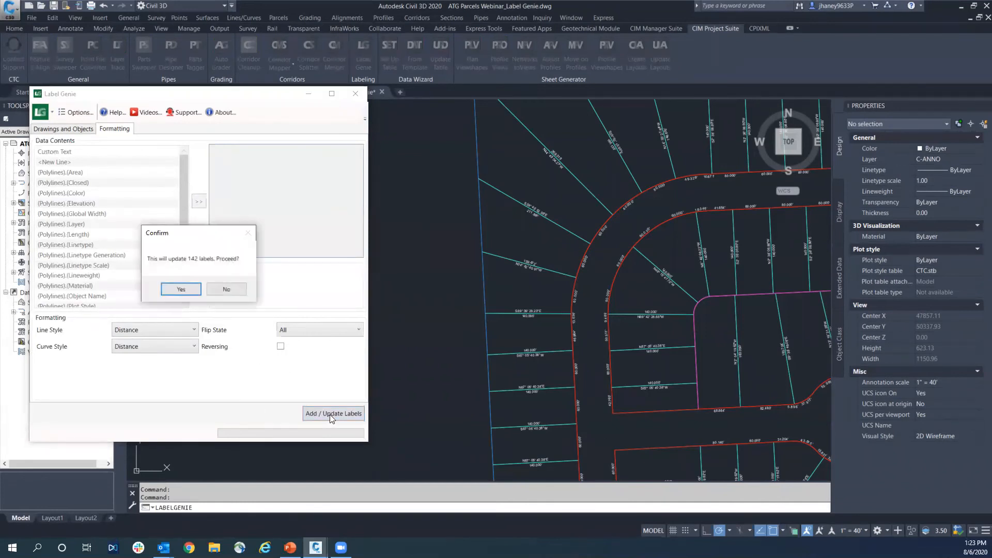
{"action": "left_click", "coordinate": [181, 288]}
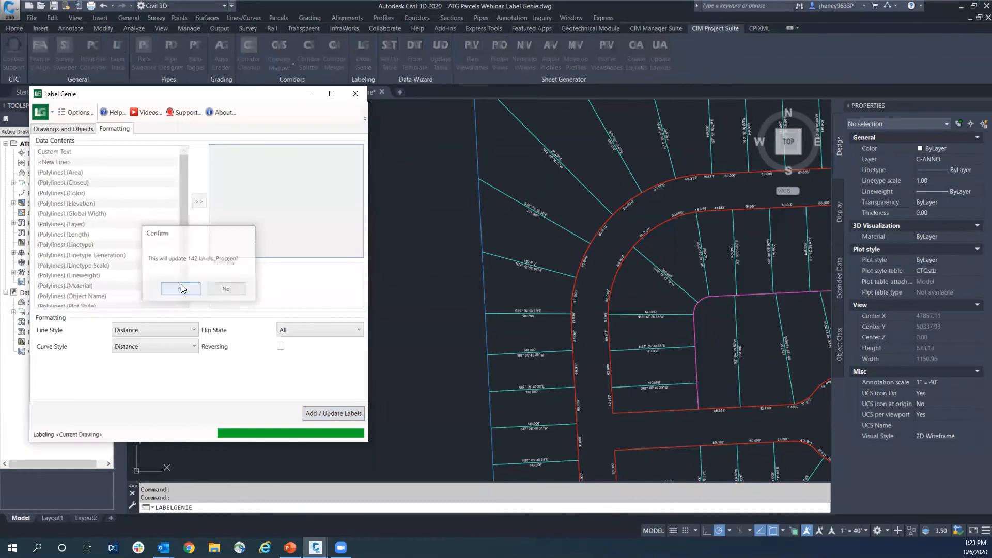
{"action": "left_click", "coordinate": [282, 330]}
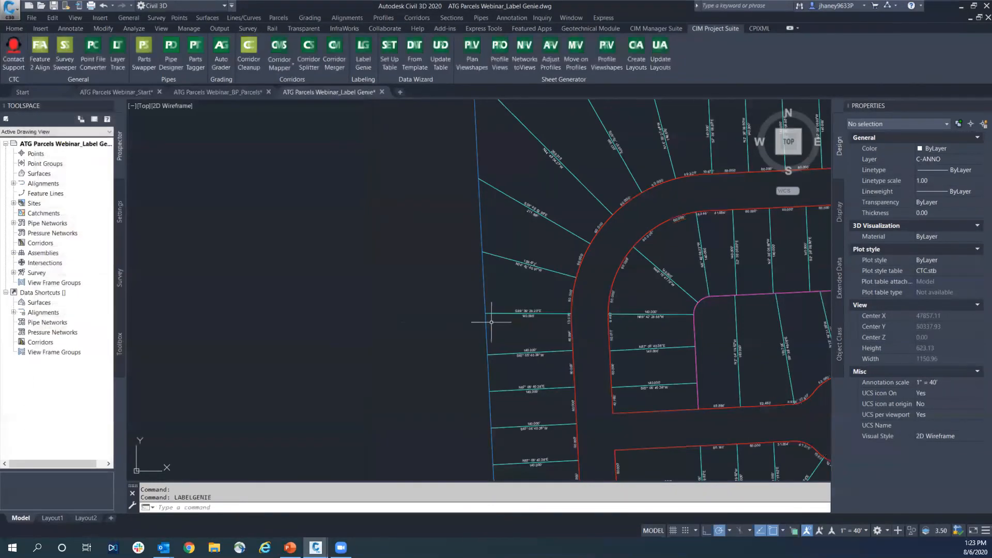
Examine the side on which the updated distance labels sit along the northern and eastern streets
{"action": "scroll", "coordinate": [603, 296], "scroll_direction": "down", "scroll_amount": 2}
{"action": "middle_click_drag", "start_coordinate": [680, 307], "coordinate": [345, 319]}
{"action": "scroll", "coordinate": [681, 216], "scroll_direction": "up", "scroll_amount": 4}
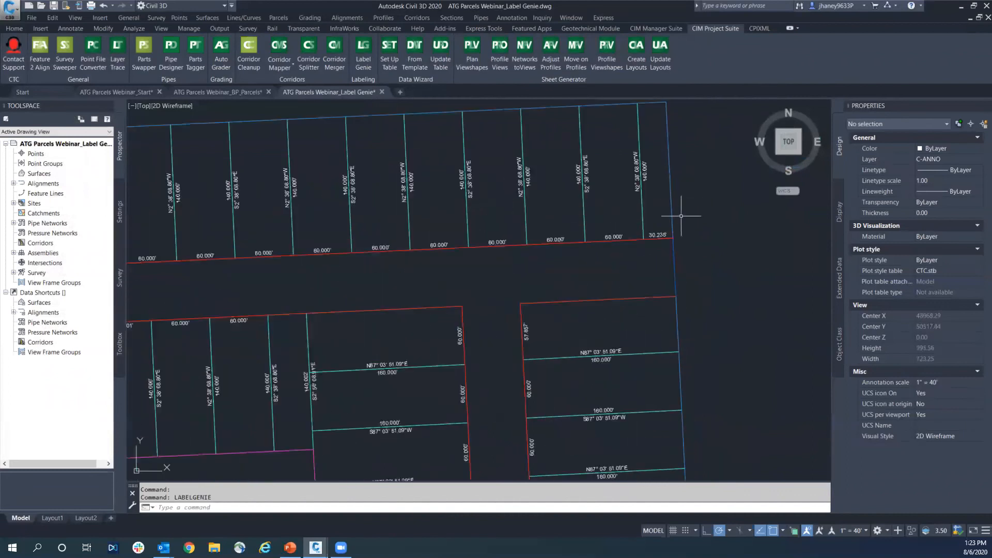
{"action": "middle_click_drag", "start_coordinate": [394, 257], "coordinate": [610, 204]}
{"action": "scroll", "coordinate": [566, 223], "scroll_direction": "down", "scroll_amount": 2}
{"action": "middle_click_drag", "start_coordinate": [387, 234], "coordinate": [491, 183]}
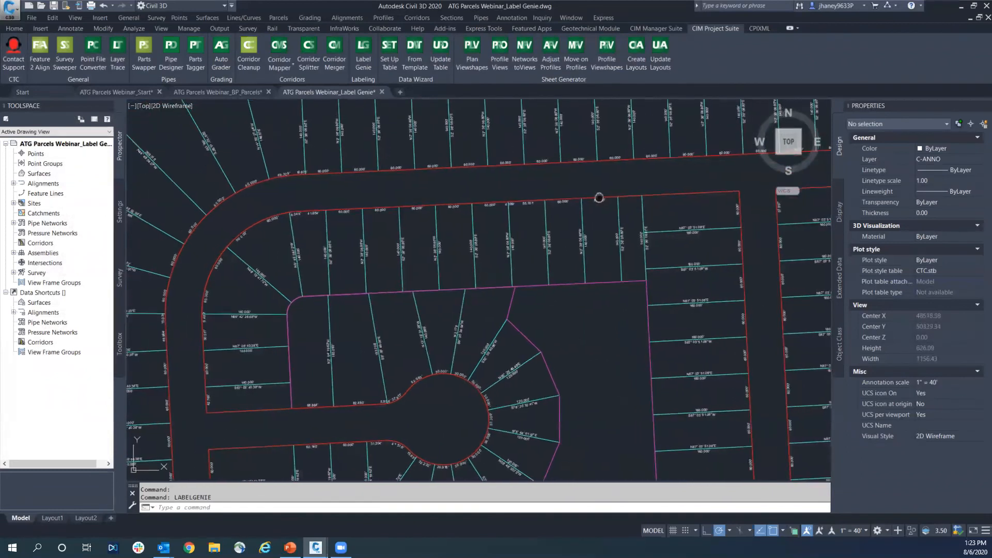
Inspect the extent and layer of the inner street right-of-way polyline, then clear the selection
{"action": "left_click", "coordinate": [679, 193]}
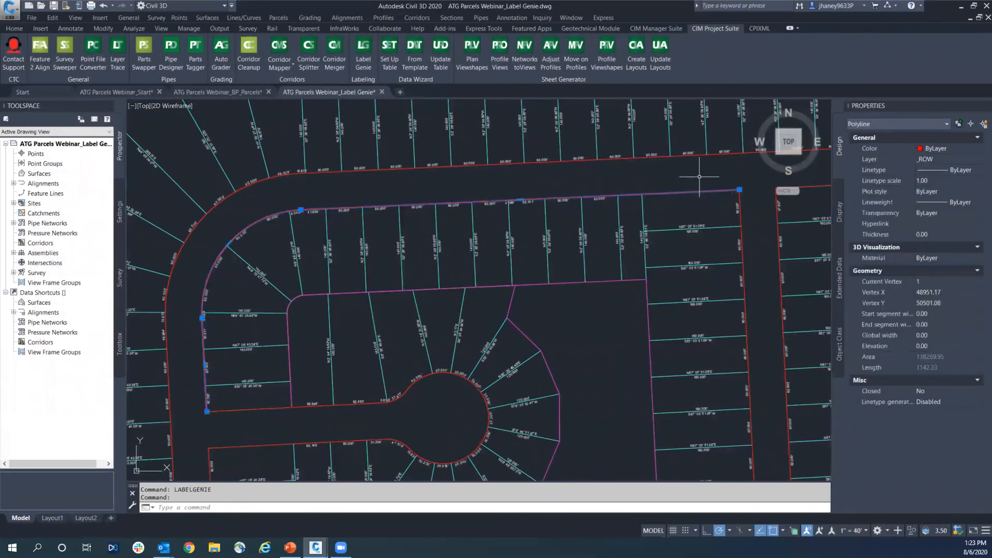
{"action": "scroll", "coordinate": [590, 217], "scroll_direction": "down", "scroll_amount": 1}
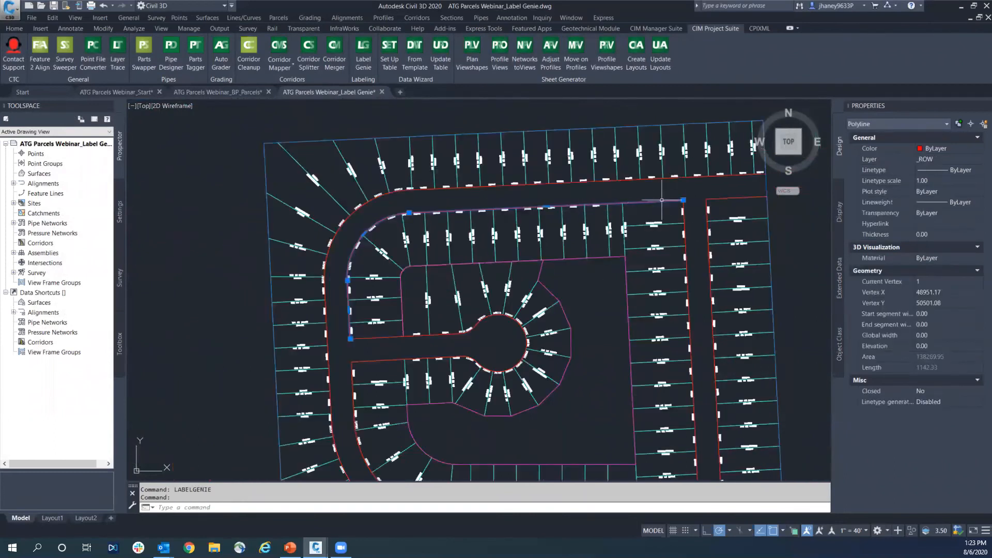
{"action": "key", "text": "Escape"}
Review the updated labels around the cul-de-sac and along the southern street, then the whole subdivision
{"action": "middle_click_drag", "start_coordinate": [499, 255], "coordinate": [504, 214]}
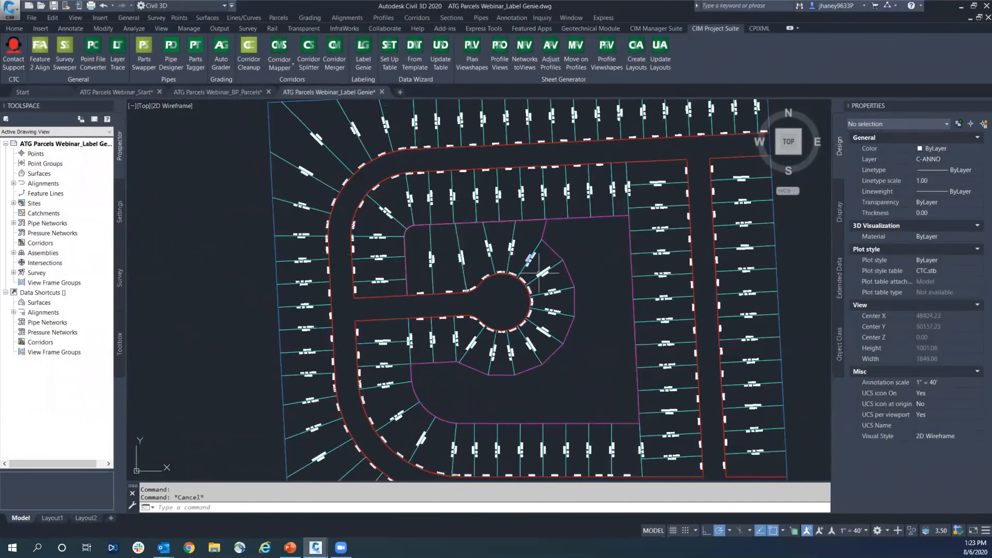
{"action": "scroll", "coordinate": [539, 297], "scroll_direction": "up", "scroll_amount": 2}
{"action": "mouse_move", "coordinate": [476, 338]}
{"action": "middle_mouse_down"}
{"action": "mouse_move", "coordinate": [483, 292]}
{"action": "mouse_move", "coordinate": [547, 193]}
{"action": "middle_mouse_up"}
{"action": "scroll", "coordinate": [259, 292], "scroll_direction": "down", "scroll_amount": 2}
{"action": "middle_click_drag", "start_coordinate": [426, 394], "coordinate": [402, 344]}
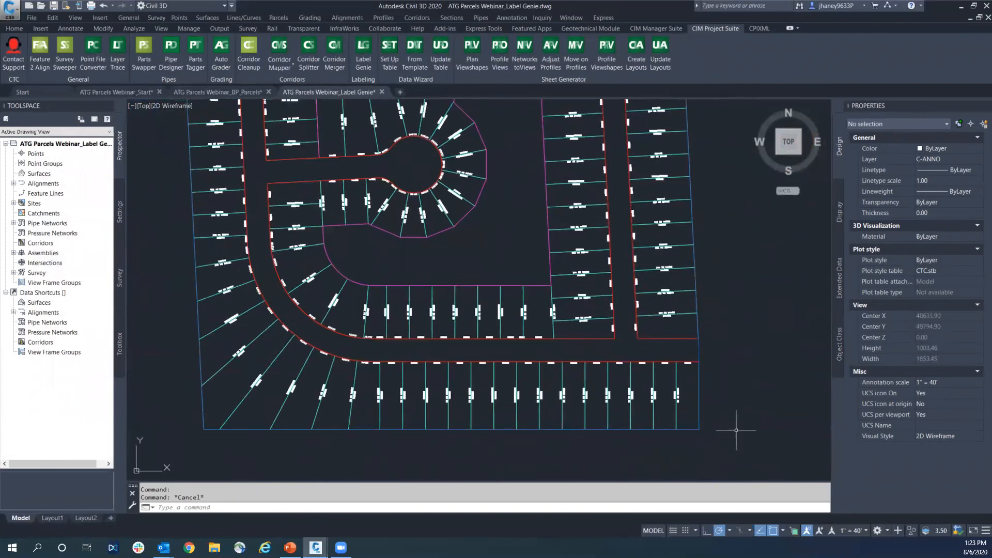
{"action": "scroll", "coordinate": [374, 435], "scroll_direction": "down", "scroll_amount": 2}
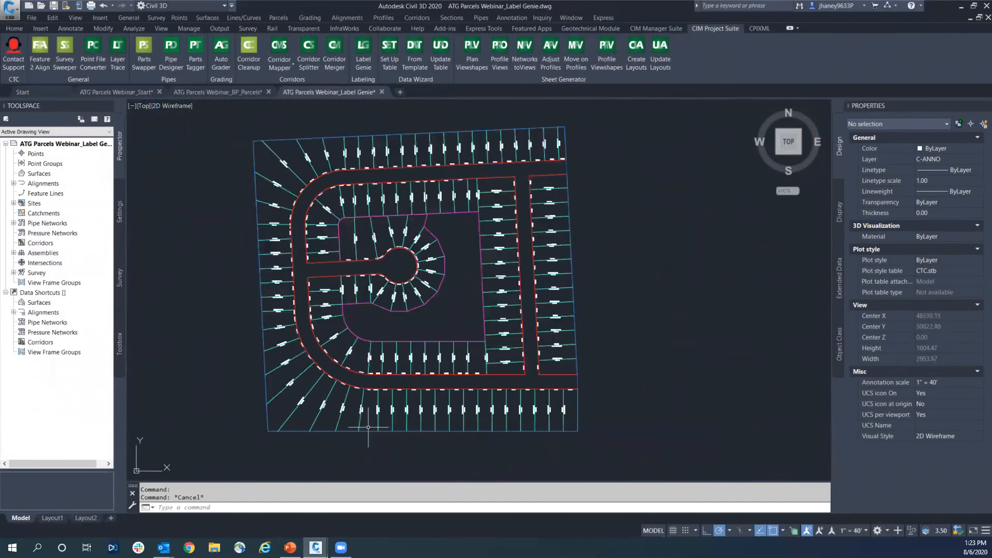
{"action": "middle_click_drag", "start_coordinate": [323, 391], "coordinate": [506, 384]}
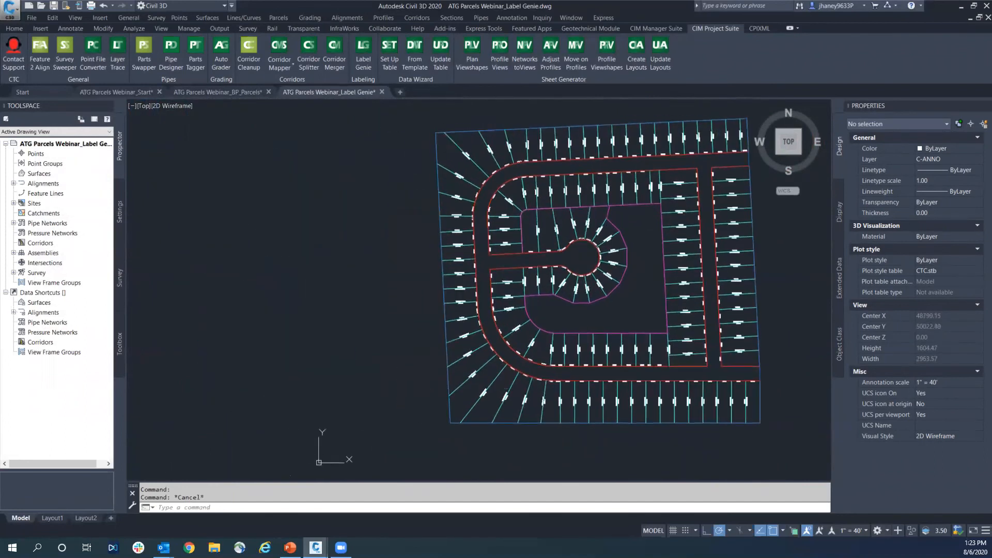
Inspect the outer property boundary polyline and its layer, then clear the selection
{"action": "left_click", "coordinate": [437, 149]}
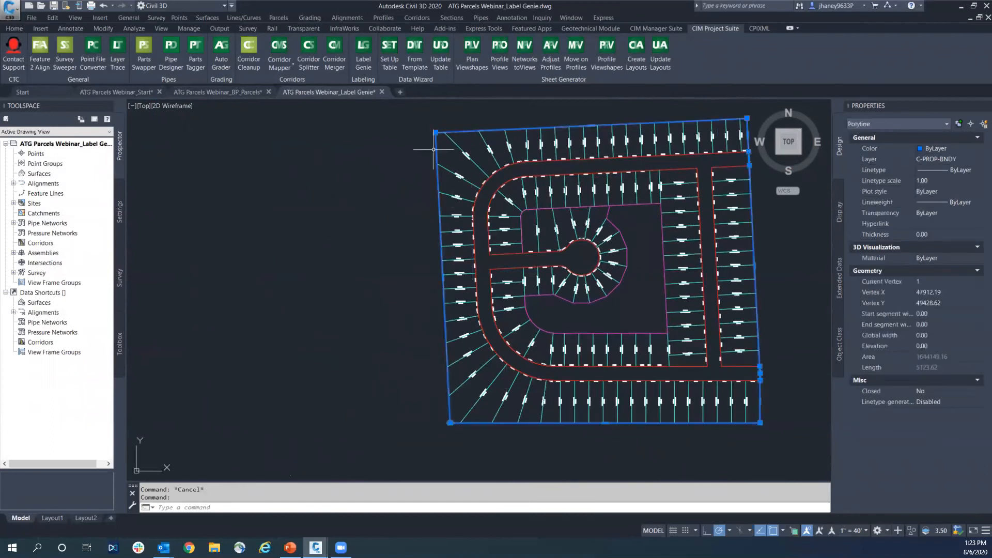
{"action": "key", "text": "Escape"}
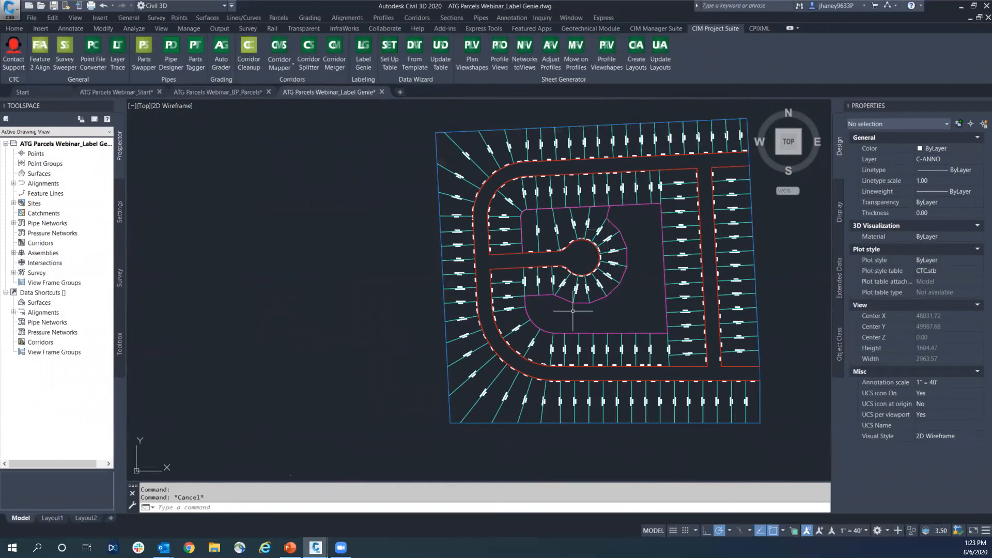
{"action": "key", "text": "Escape"}
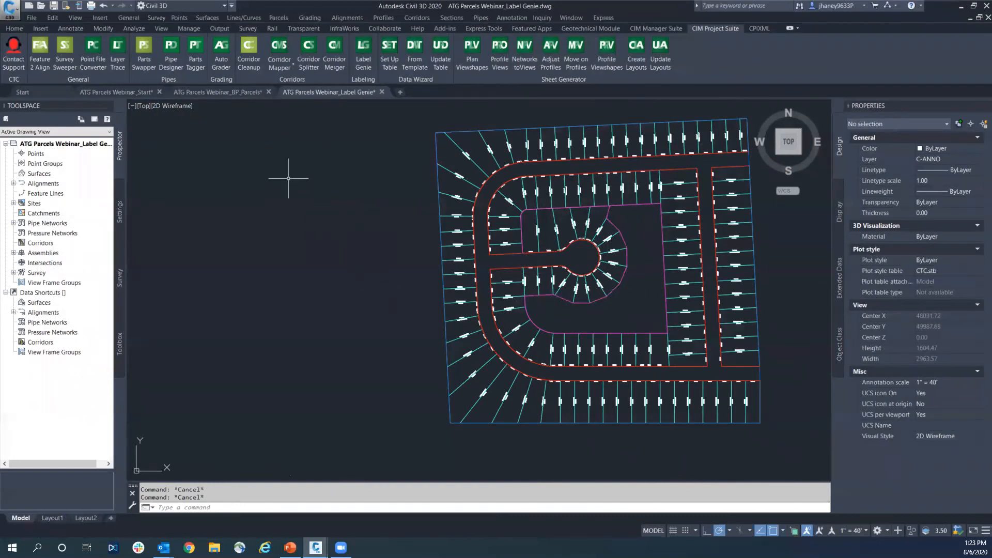
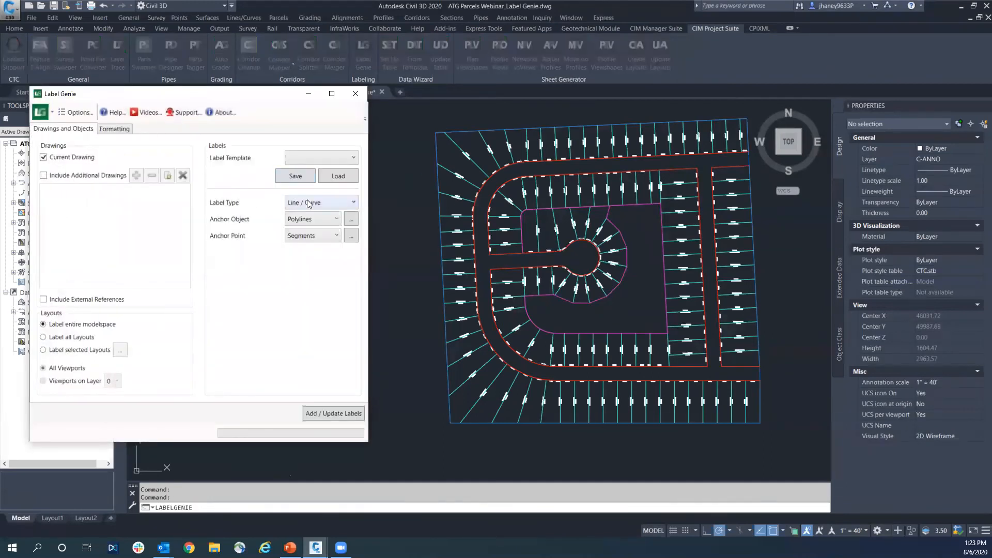
Replace the polyline layer filter in Label Genie with _LOTS BACK, taken from the rear lot polyline around the cul-de-sac
{"action": "left_click", "coordinate": [351, 219]}
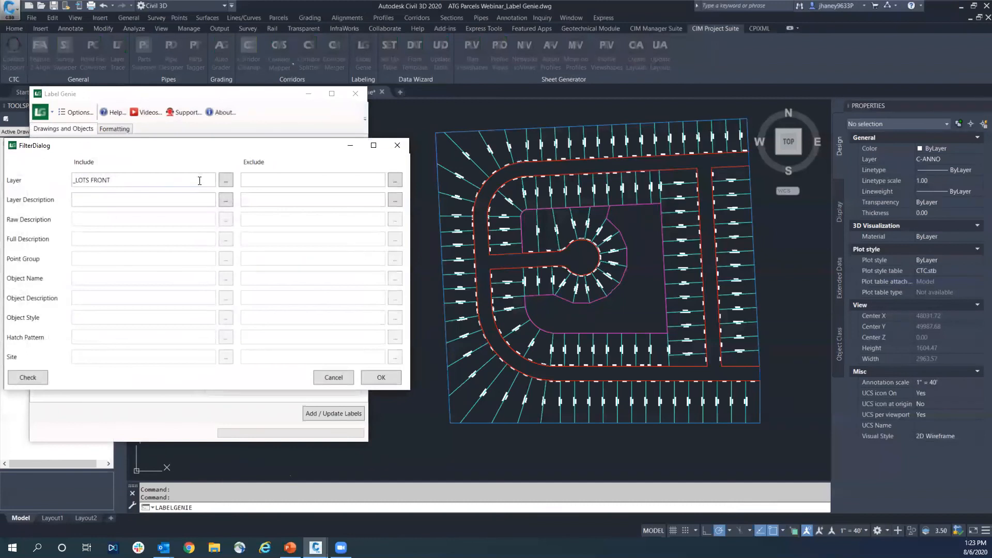
{"action": "left_click_drag", "start_coordinate": [216, 179], "coordinate": [42, 179]}
{"action": "key", "text": "Delete"}
{"action": "left_click", "coordinate": [222, 184]}
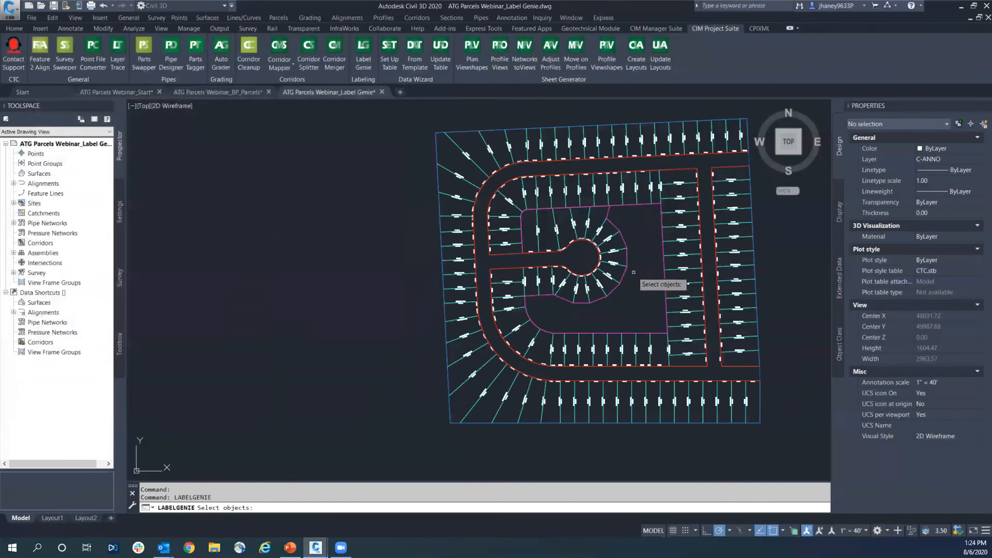
{"action": "left_click", "coordinate": [627, 271]}
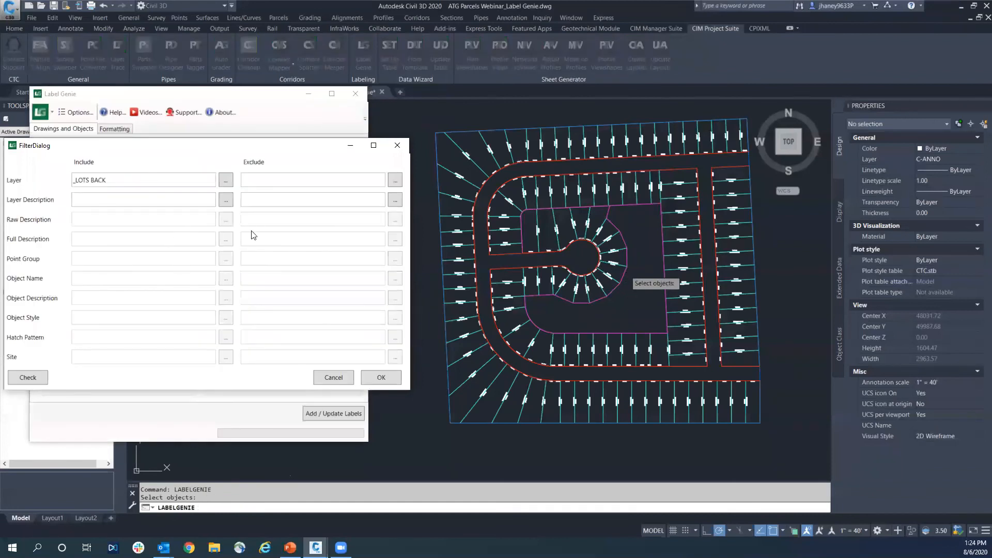
{"action": "left_click", "coordinate": [384, 377]}
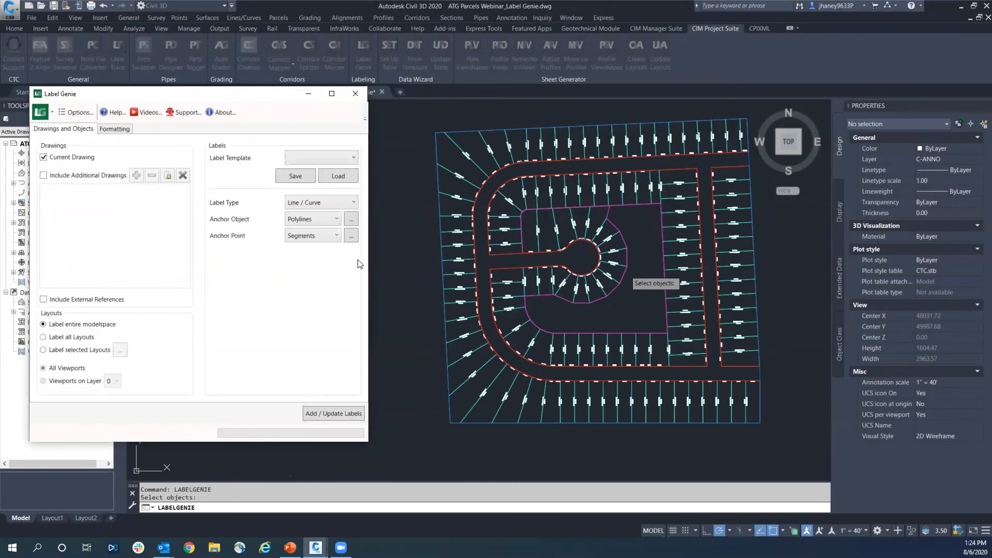
Add the line and curve labels to the rear lot polylines and check them around the cul-de-sac
{"action": "left_click", "coordinate": [340, 412]}
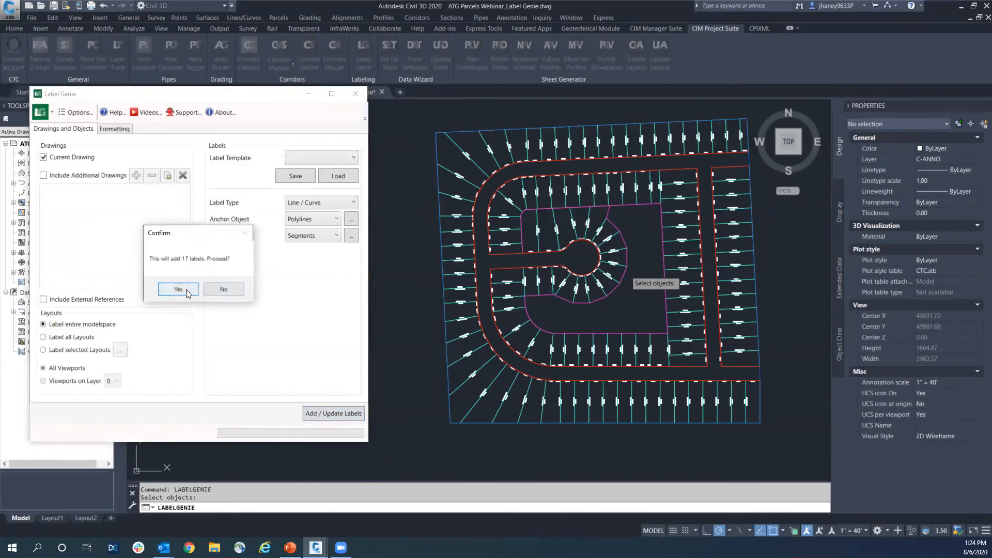
{"action": "left_click", "coordinate": [228, 290]}
{"action": "left_click", "coordinate": [275, 329]}
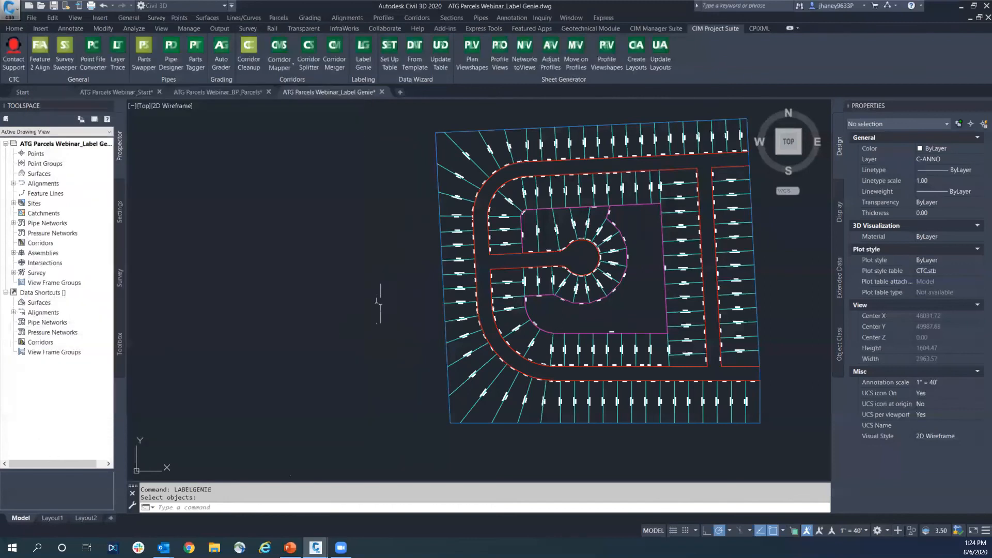
{"action": "scroll", "coordinate": [615, 217], "scroll_direction": "up", "scroll_amount": 4}
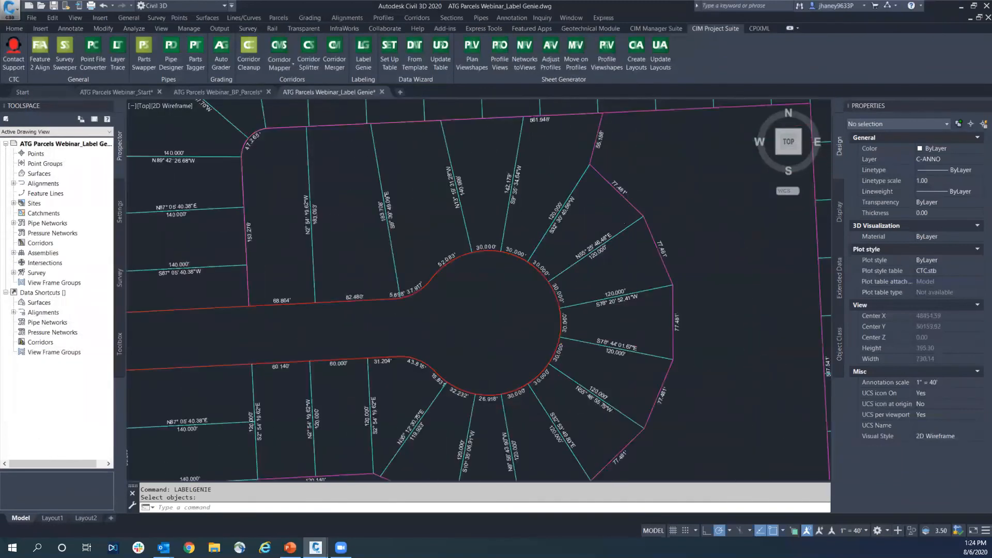
{"action": "scroll", "coordinate": [621, 189], "scroll_direction": "down", "scroll_amount": 4}
{"action": "middle_click_drag", "start_coordinate": [563, 339], "coordinate": [584, 294]}
{"action": "scroll", "coordinate": [583, 303], "scroll_direction": "up", "scroll_amount": 2}
{"action": "scroll", "coordinate": [581, 291], "scroll_direction": "down", "scroll_amount": 5}
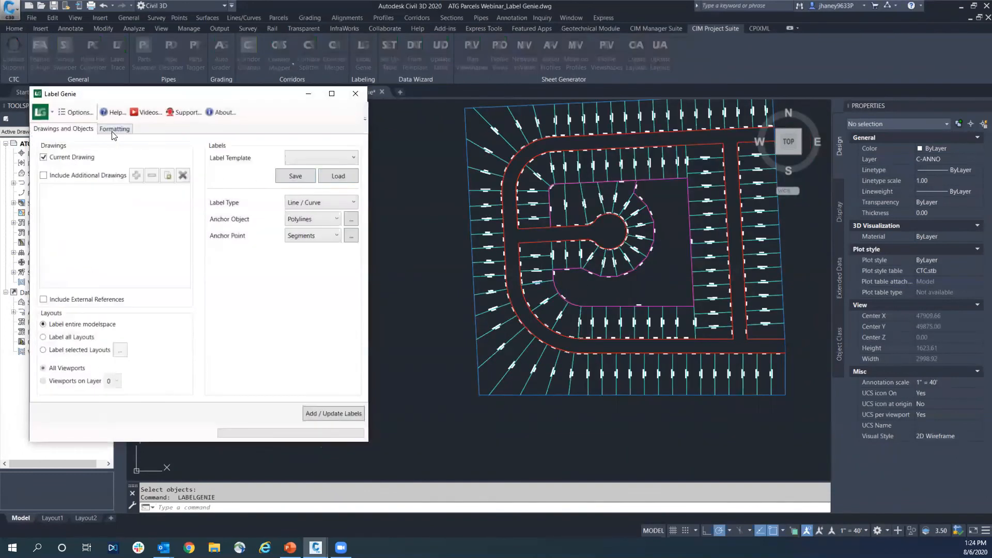
Check the rear lot layer filter, then set the line label style to Bearing and Distance with the curve style at Distance
{"action": "left_click", "coordinate": [115, 130]}
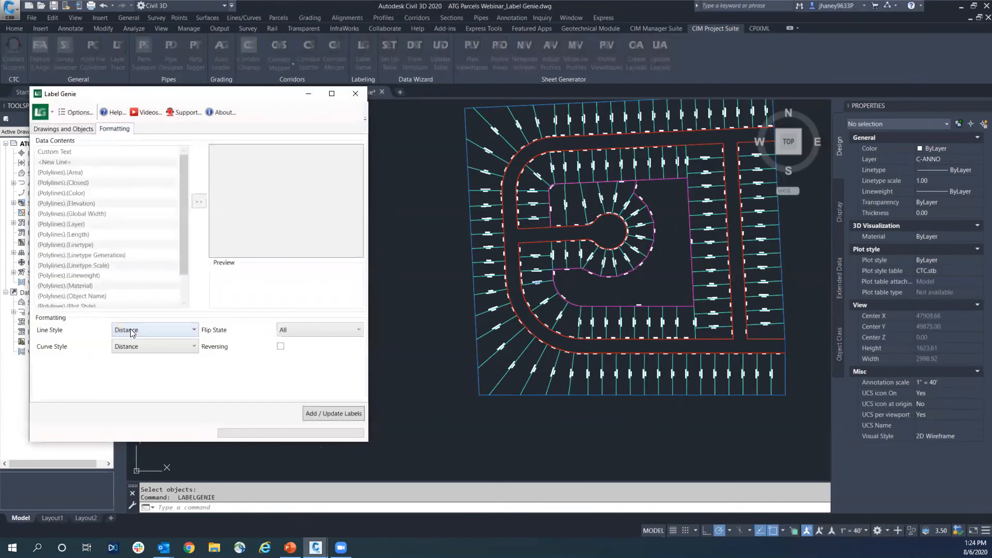
{"action": "left_click", "coordinate": [66, 129]}
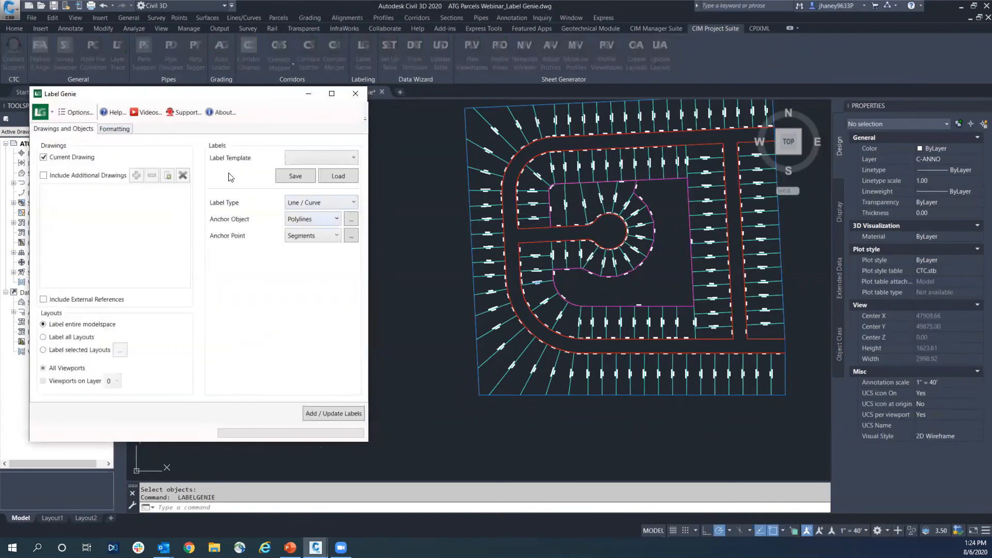
{"action": "left_click", "coordinate": [352, 219]}
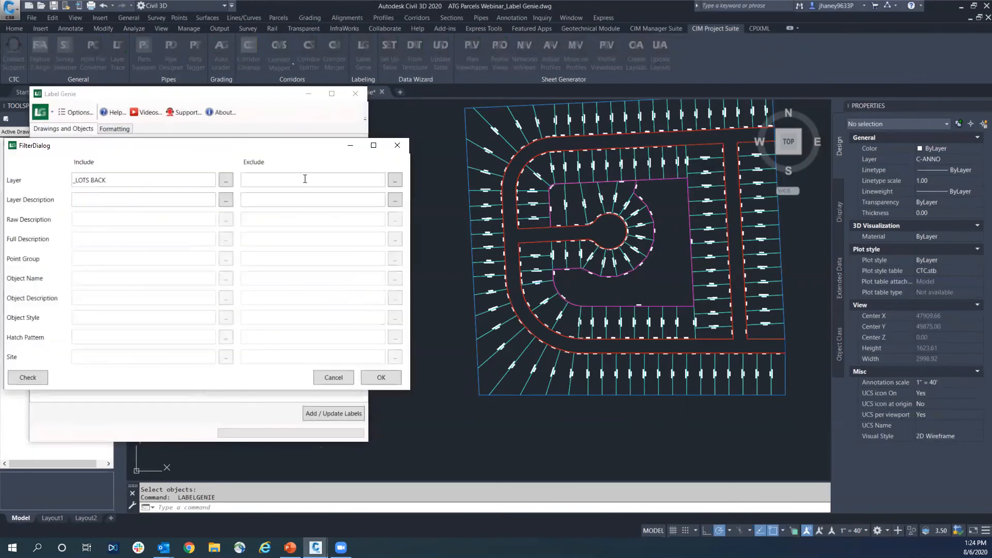
{"action": "left_click", "coordinate": [403, 149]}
{"action": "left_click", "coordinate": [126, 132]}
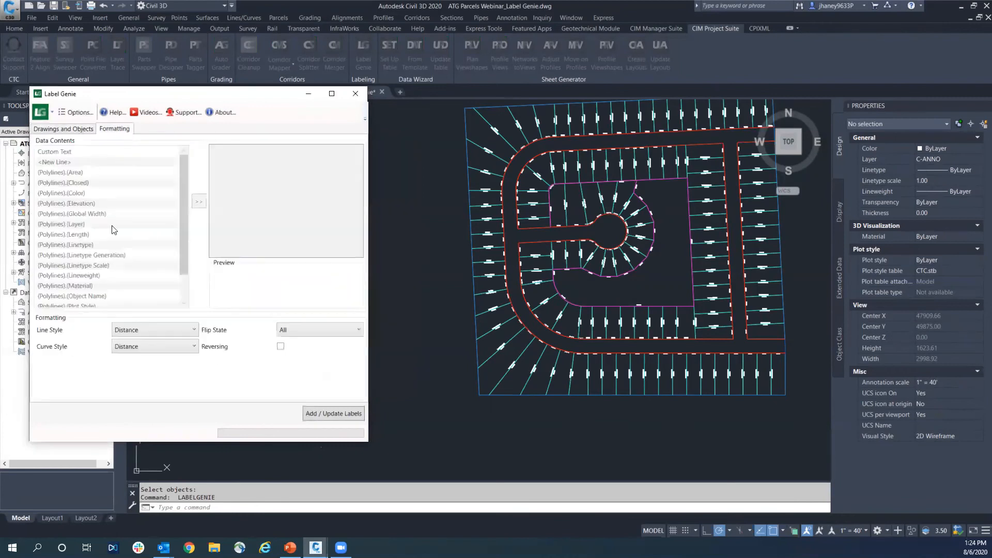
{"action": "left_click", "coordinate": [161, 329]}
{"action": "left_click", "coordinate": [157, 346]}
{"action": "left_click", "coordinate": [146, 347]}
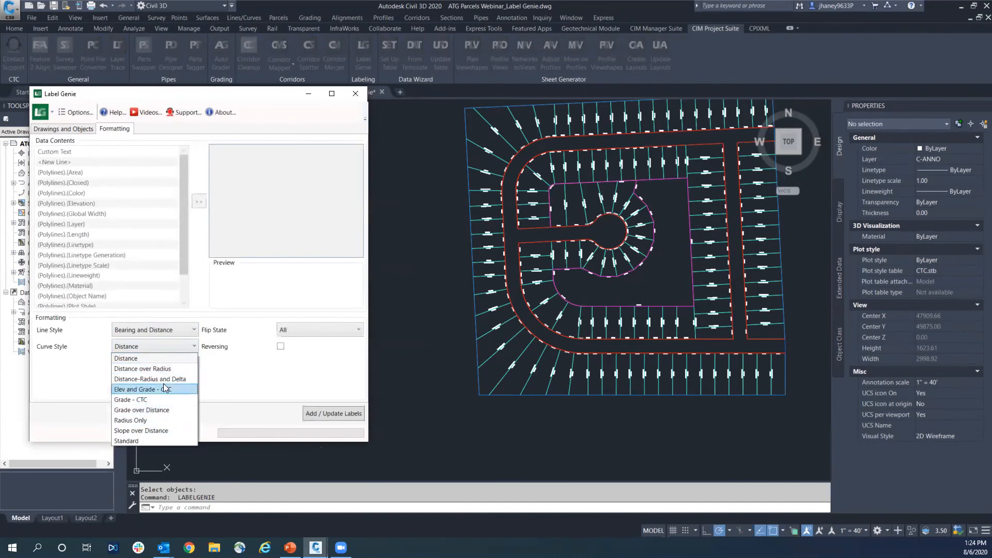
{"action": "left_click", "coordinate": [161, 357]}
{"action": "left_click", "coordinate": [162, 351]}
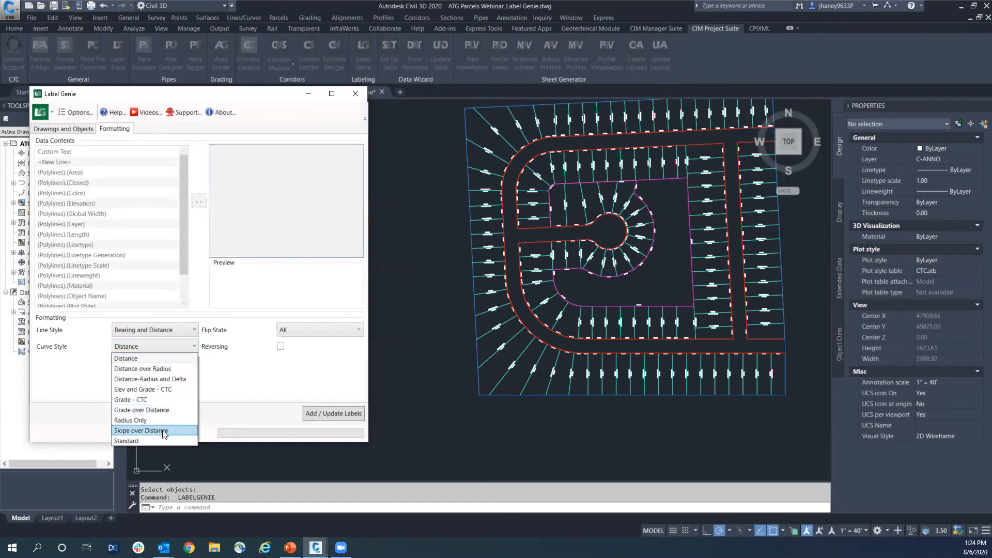
{"action": "left_click", "coordinate": [149, 356]}
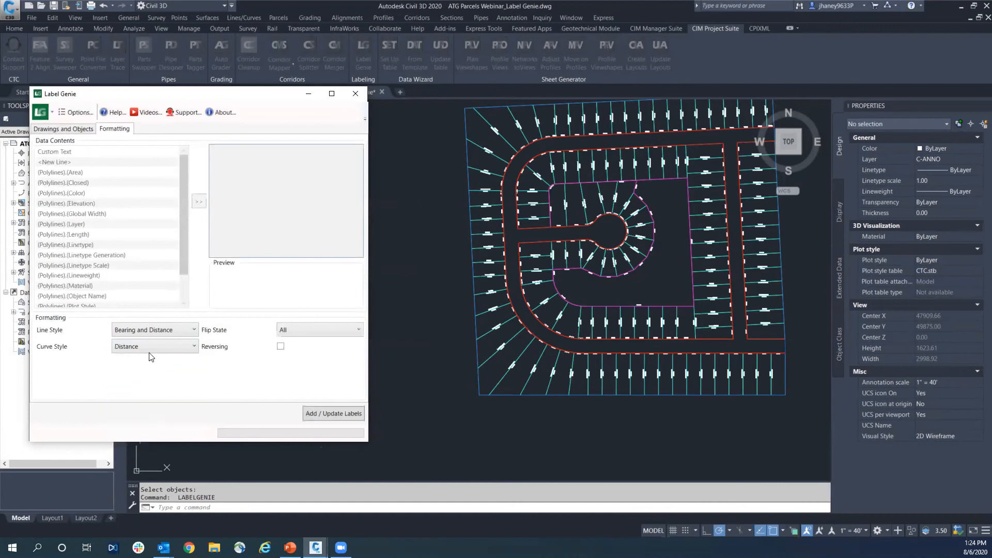
Update the rear lot line labels with the chosen styles and view the whole subdivision
{"action": "left_click", "coordinate": [335, 415]}
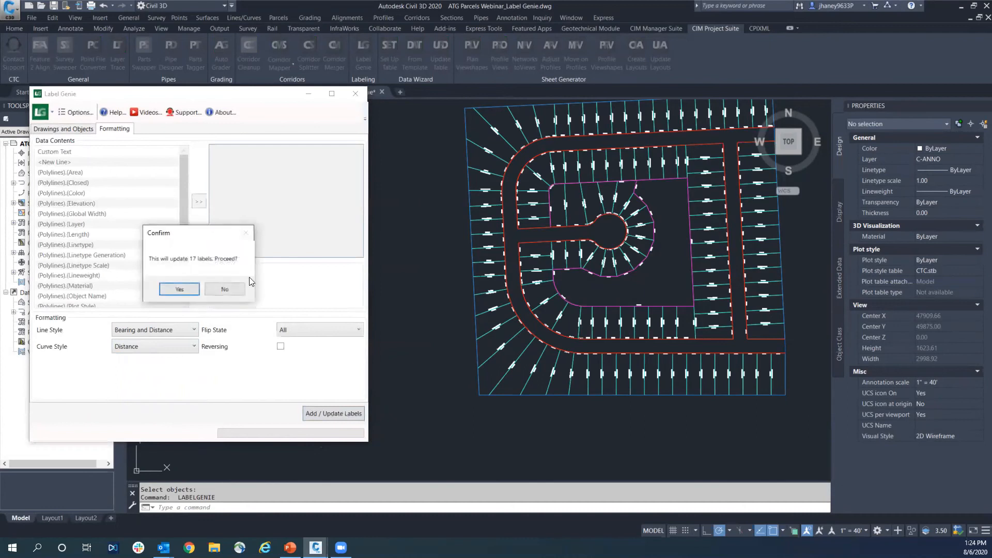
{"action": "left_click", "coordinate": [179, 289]}
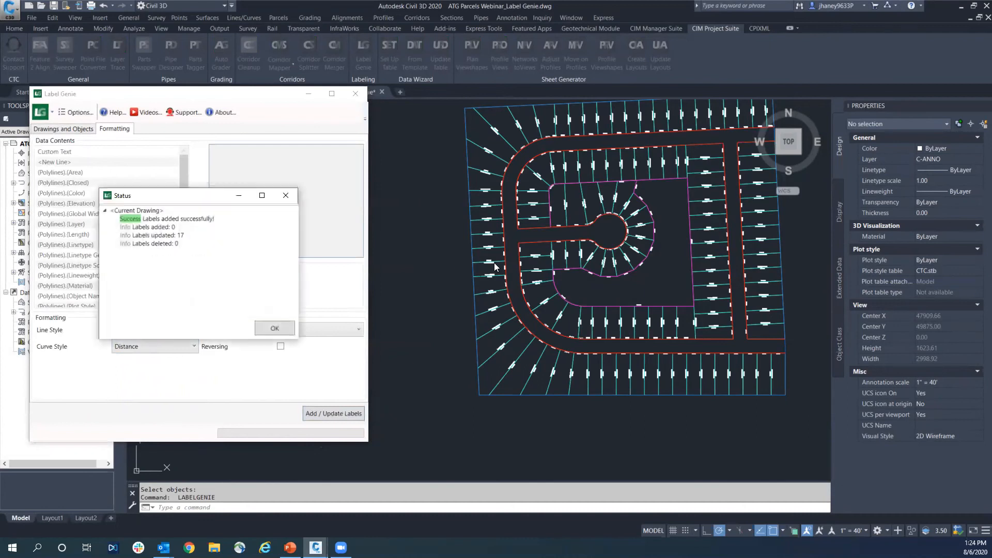
{"action": "left_click", "coordinate": [275, 327]}
{"action": "middle_click_drag", "start_coordinate": [622, 283], "coordinate": [624, 291]}
{"action": "scroll", "coordinate": [629, 267], "scroll_direction": "down", "scroll_amount": 2}
{"action": "key", "text": "Escape"}
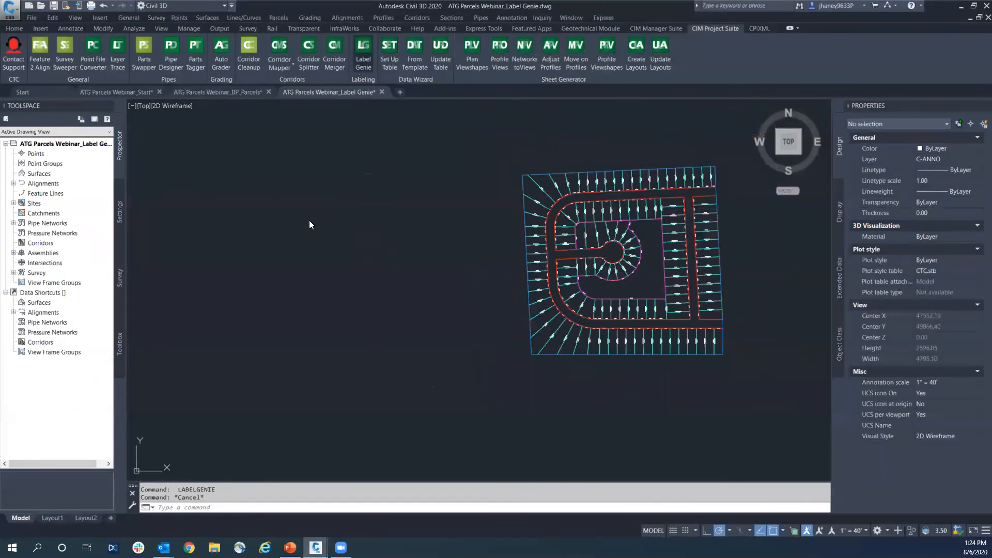
Reopen Label Genie and review the Flip State choices, leaving All selected
{"action": "key", "text": "Return"}
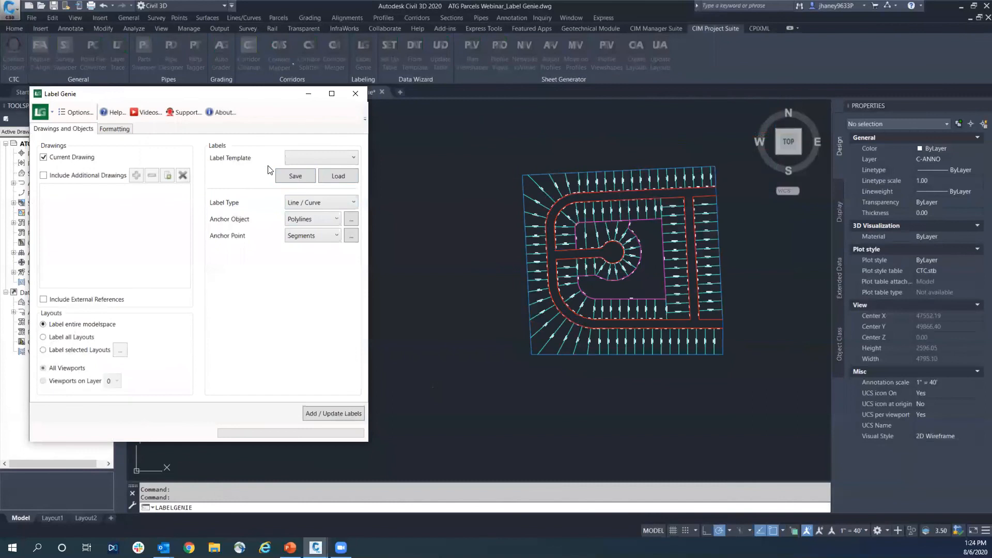
{"action": "left_click", "coordinate": [124, 132]}
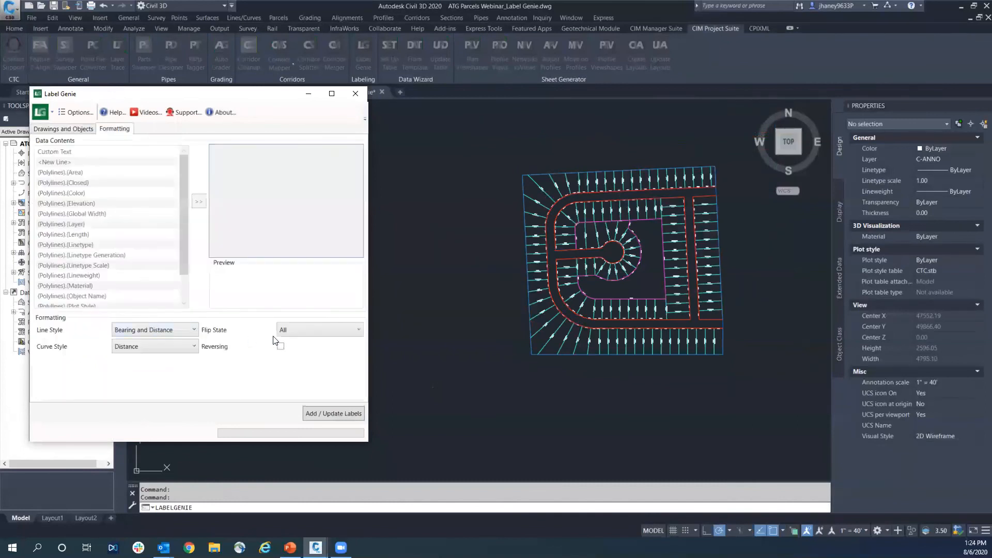
{"action": "left_click", "coordinate": [293, 330]}
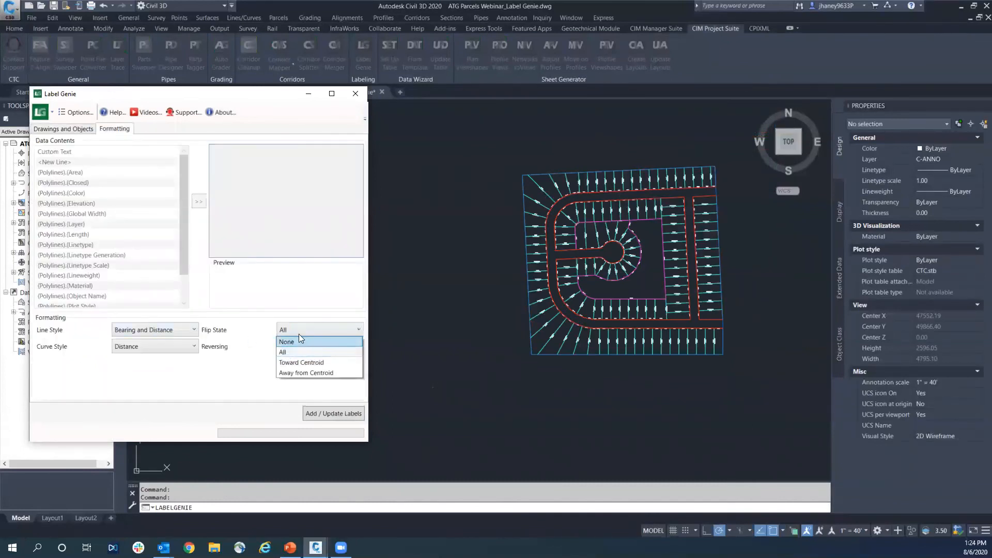
{"action": "left_click", "coordinate": [180, 332]}
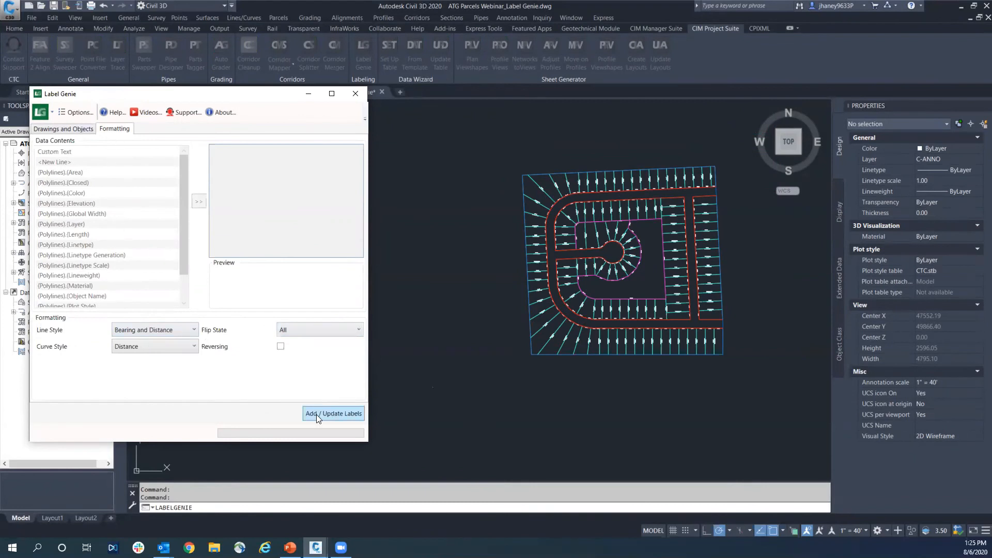
Check the label type and the _LOTS BACK polyline filter, and update the rear lot labels again
{"action": "left_click", "coordinate": [58, 129]}
{"action": "left_click", "coordinate": [320, 205]}
{"action": "left_click", "coordinate": [317, 220]}
{"action": "left_click", "coordinate": [352, 221]}
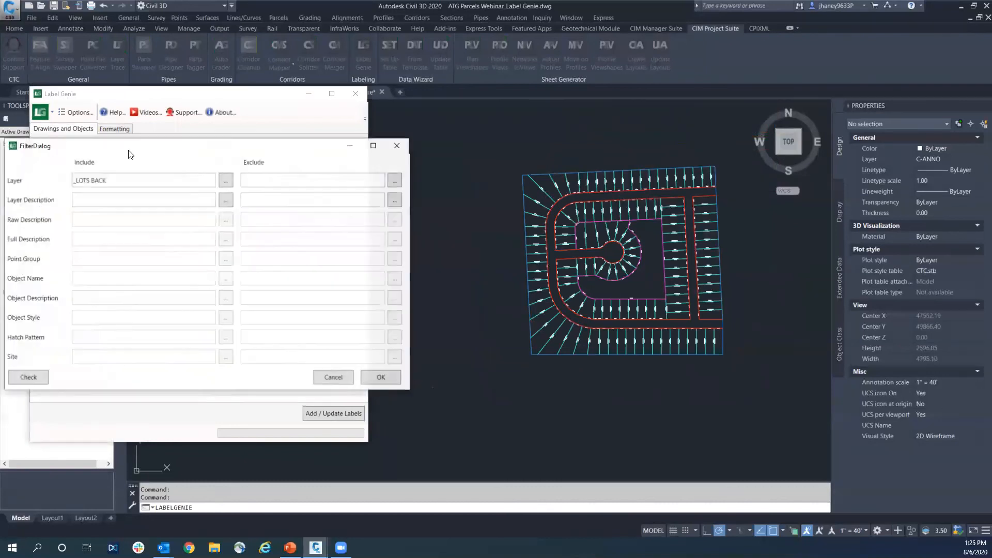
{"action": "left_click", "coordinate": [383, 378]}
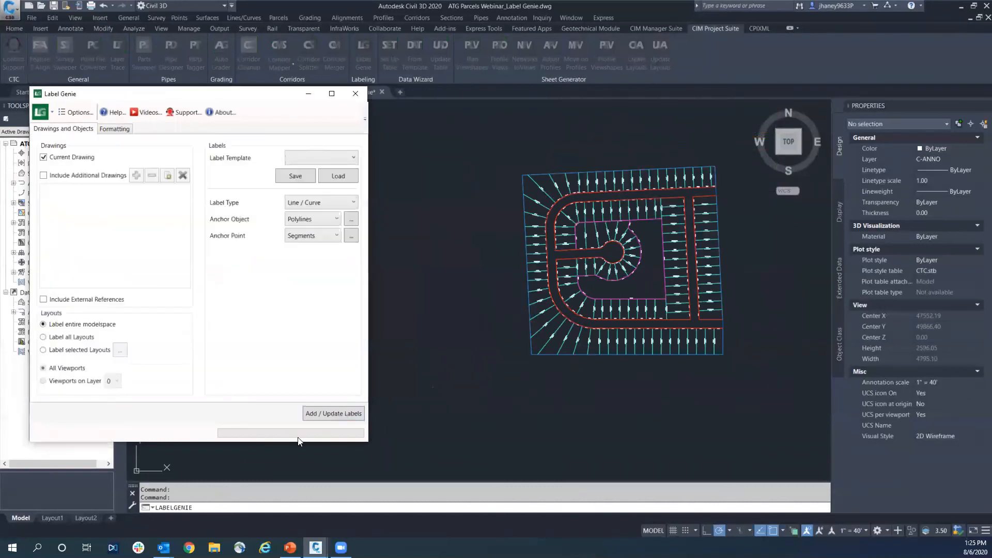
{"action": "left_click", "coordinate": [336, 413]}
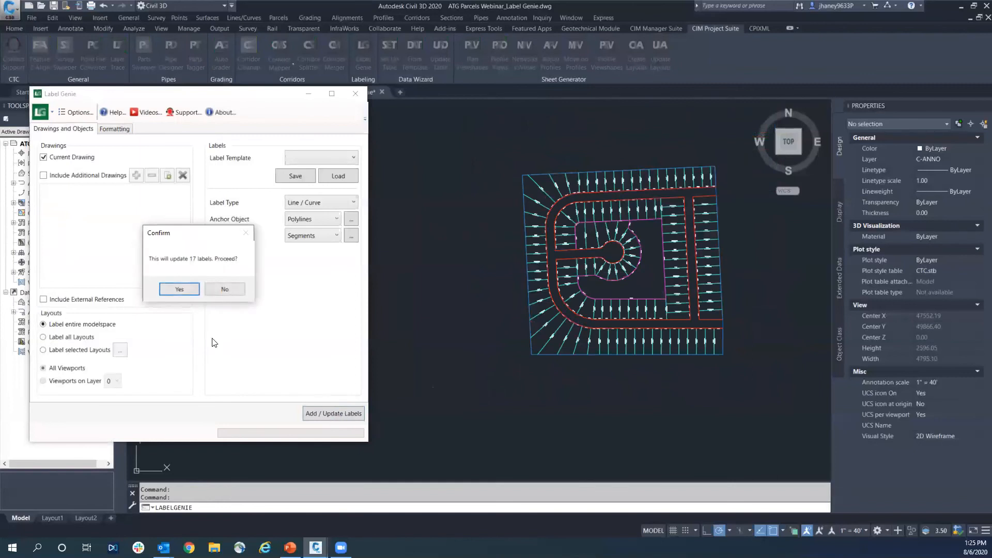
{"action": "left_click", "coordinate": [187, 288]}
{"action": "left_click", "coordinate": [275, 329]}
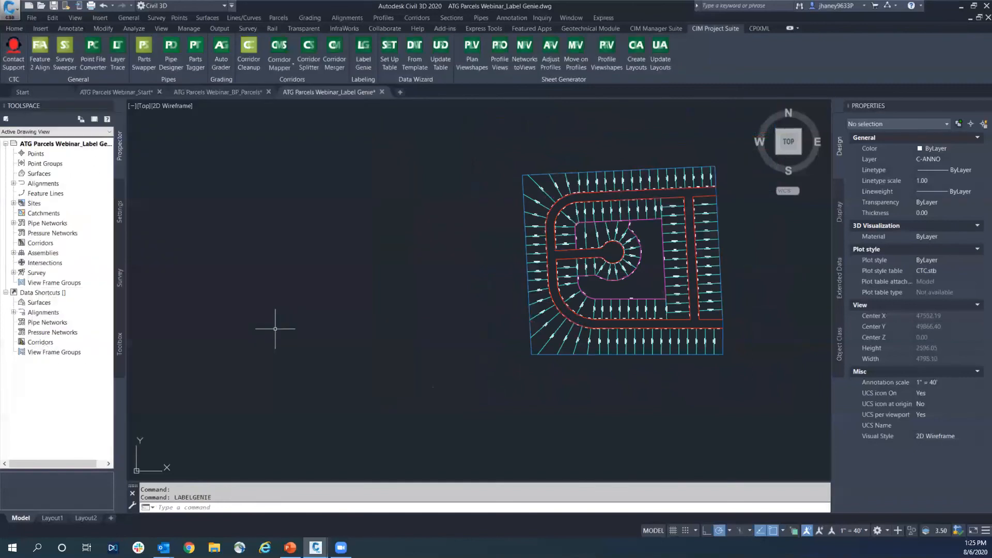
Inspect the style and flip properties of a rear lot distance label south of the cul-de-sac, then clear the selection
{"action": "scroll", "coordinate": [584, 298], "scroll_direction": "up", "scroll_amount": 2}
{"action": "scroll", "coordinate": [592, 300], "scroll_direction": "up", "scroll_amount": 7}
{"action": "scroll", "coordinate": [600, 301], "scroll_direction": "down", "scroll_amount": 5}
{"action": "middle_click_drag", "start_coordinate": [724, 256], "coordinate": [534, 288]}
{"action": "key", "text": "Escape"}
{"action": "scroll", "coordinate": [534, 287], "scroll_direction": "up", "scroll_amount": 6}
{"action": "left_click", "coordinate": [508, 239]}
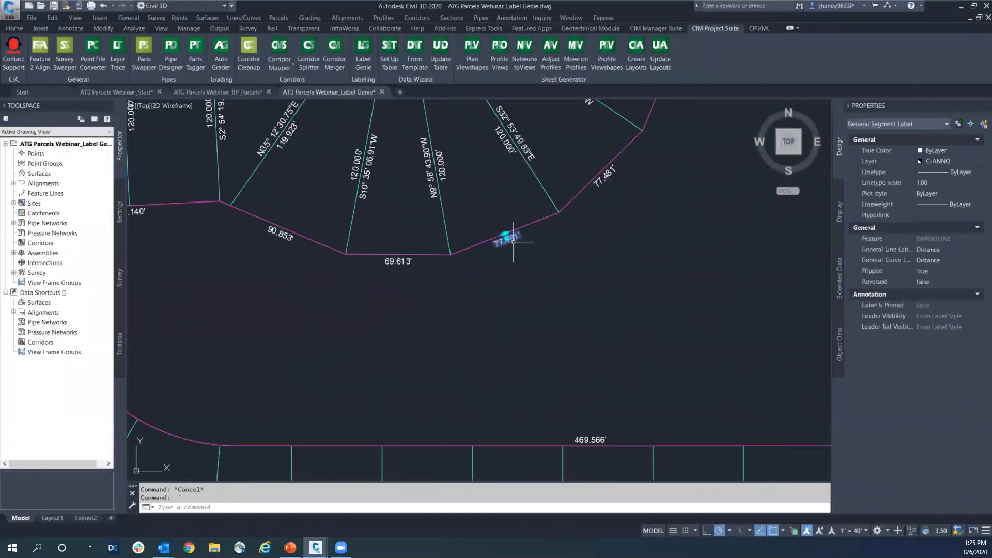
{"action": "scroll", "coordinate": [517, 259], "scroll_direction": "down", "scroll_amount": 6}
{"action": "key", "text": "Escape"}
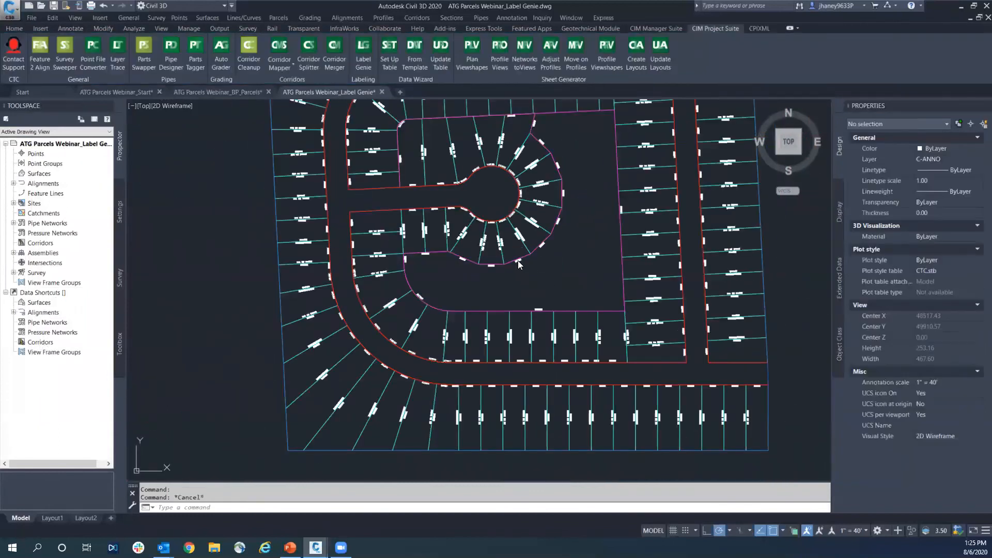
{"action": "scroll", "coordinate": [517, 261], "scroll_direction": "up", "scroll_amount": 5}
{"action": "left_click", "coordinate": [517, 260]}
{"action": "key", "text": "Escape"}
Review the rear and side lot labels around the cul-de-sac and along the northwestern street curve
{"action": "scroll", "coordinate": [428, 285], "scroll_direction": "down", "scroll_amount": 4}
{"action": "middle_click_drag", "start_coordinate": [427, 285], "coordinate": [499, 329]}
{"action": "scroll", "coordinate": [517, 223], "scroll_direction": "up", "scroll_amount": 3}
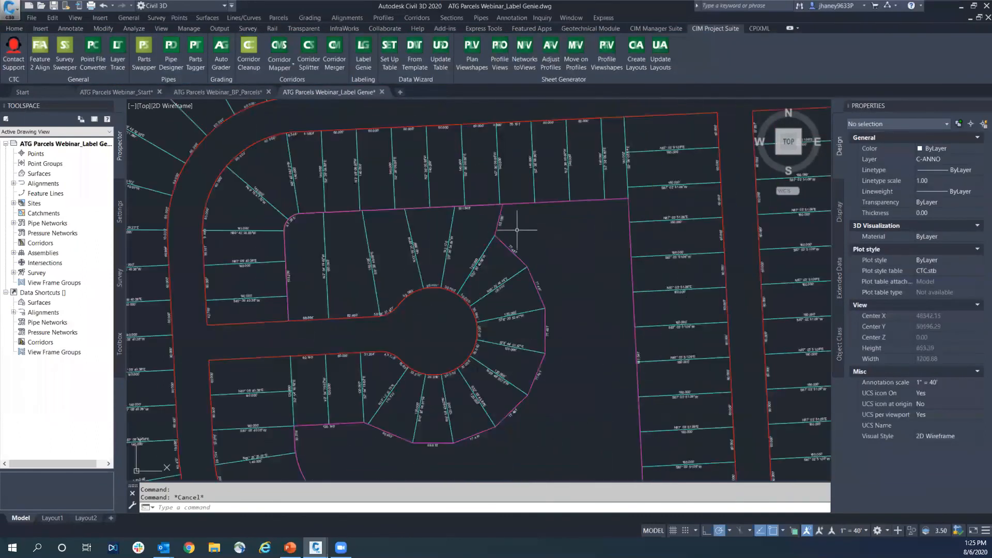
{"action": "scroll", "coordinate": [430, 294], "scroll_direction": "down", "scroll_amount": 3}
{"action": "middle_click_drag", "start_coordinate": [342, 358], "coordinate": [399, 311]}
{"action": "key", "text": "Escape"}
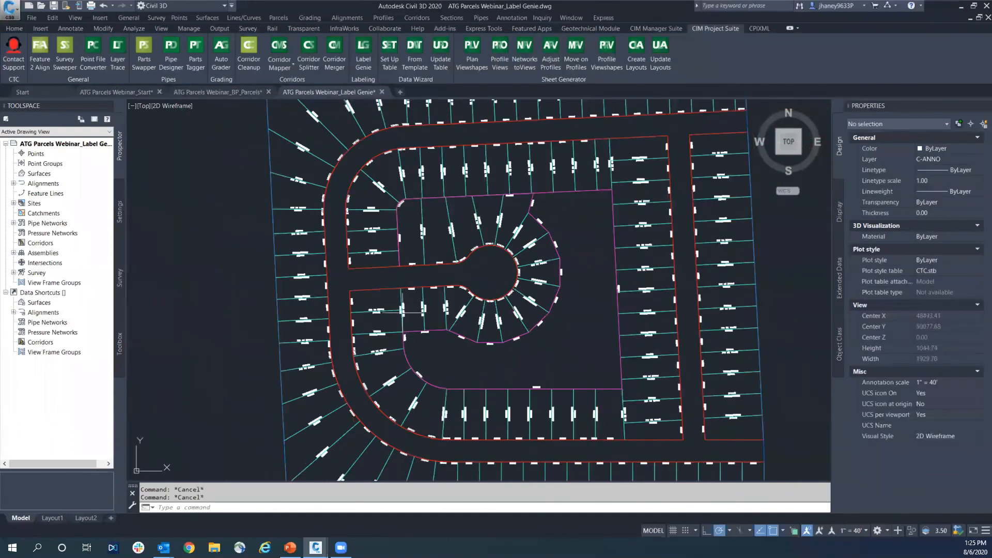
{"action": "middle_click_drag", "start_coordinate": [341, 284], "coordinate": [392, 259]}
{"action": "scroll", "coordinate": [383, 261], "scroll_direction": "up", "scroll_amount": 3}
{"action": "scroll", "coordinate": [393, 259], "scroll_direction": "down", "scroll_amount": 3}
{"action": "middle_click_drag", "start_coordinate": [429, 287], "coordinate": [455, 325]}
{"action": "scroll", "coordinate": [450, 229], "scroll_direction": "up", "scroll_amount": 6}
{"action": "scroll", "coordinate": [450, 229], "scroll_direction": "down", "scroll_amount": 2}
{"action": "middle_click_drag", "start_coordinate": [458, 243], "coordinate": [459, 290]}
{"action": "left_click", "coordinate": [459, 292]}
{"action": "key", "text": "Escape"}
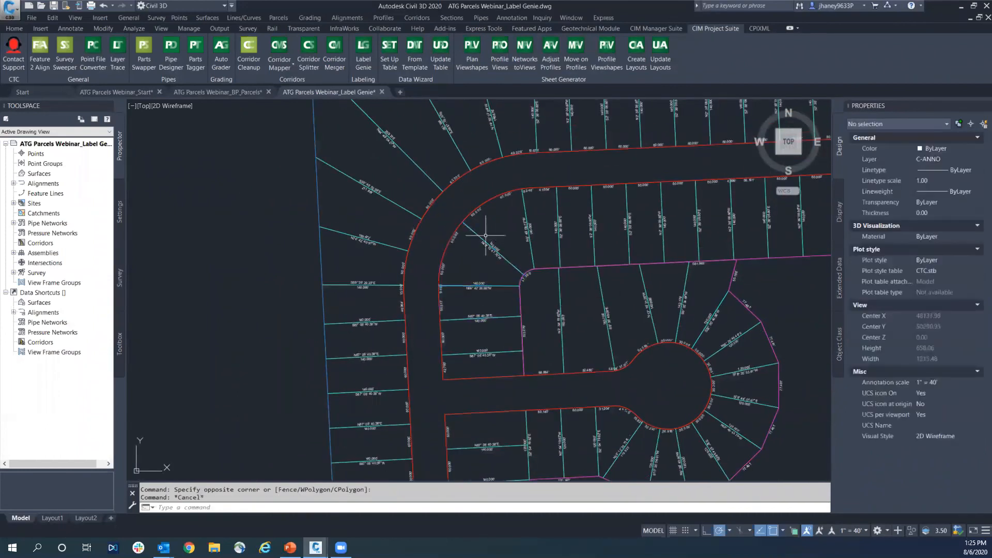
Inspect a side lot line inside the northwestern curve and the bearing and distance label of one outside it, clearing each selection
{"action": "left_click", "coordinate": [476, 235]}
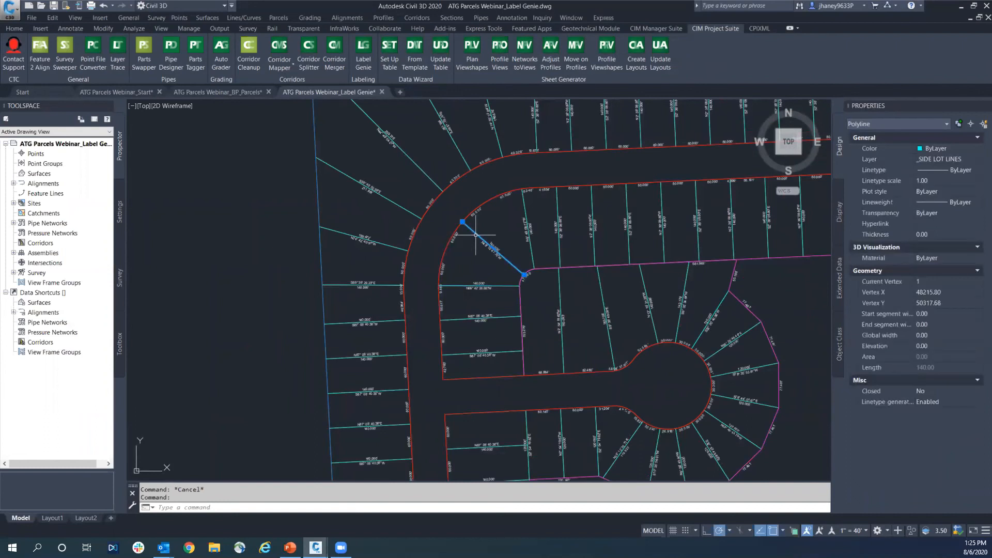
{"action": "key", "text": "Escape"}
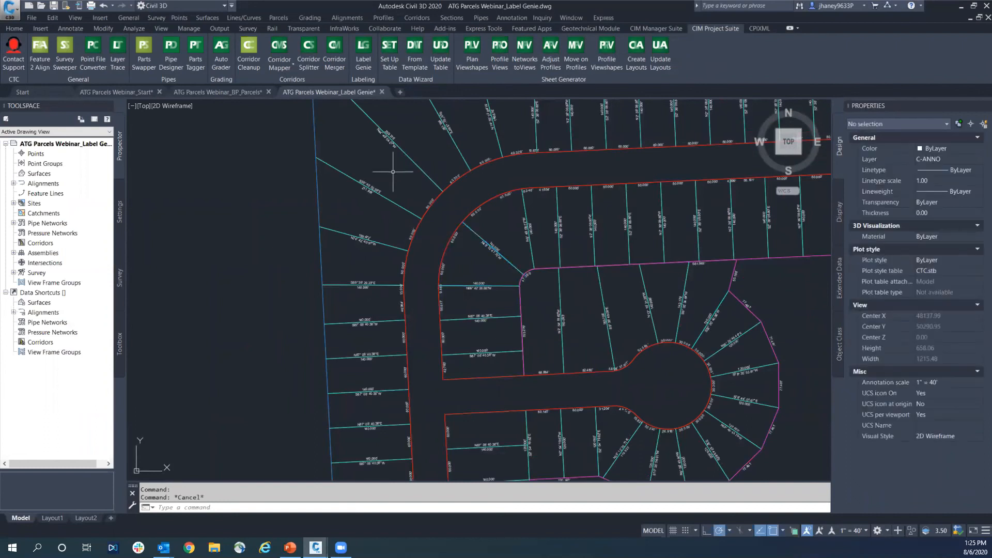
{"action": "scroll", "coordinate": [395, 171], "scroll_direction": "up", "scroll_amount": 6}
{"action": "left_click", "coordinate": [364, 262]}
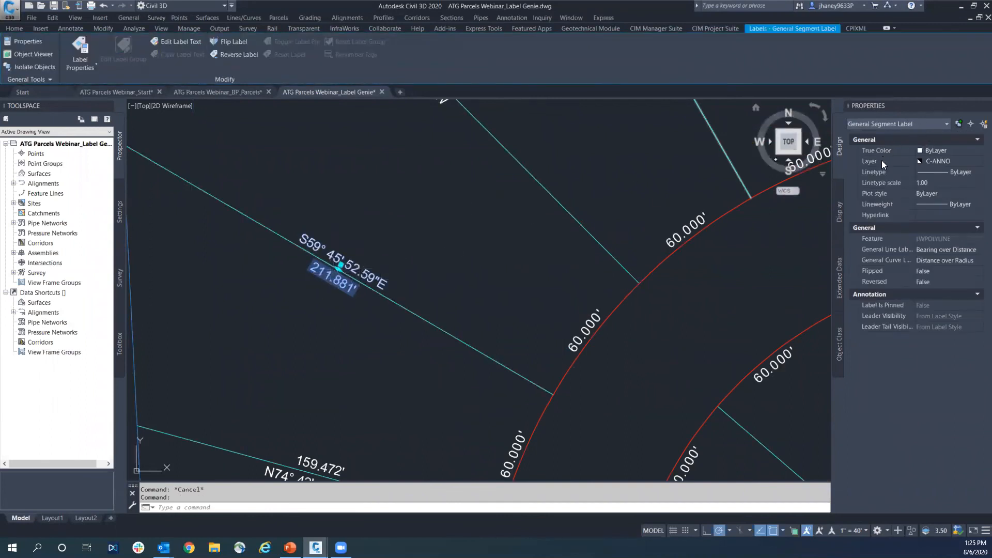
{"action": "key", "text": "Escape"}
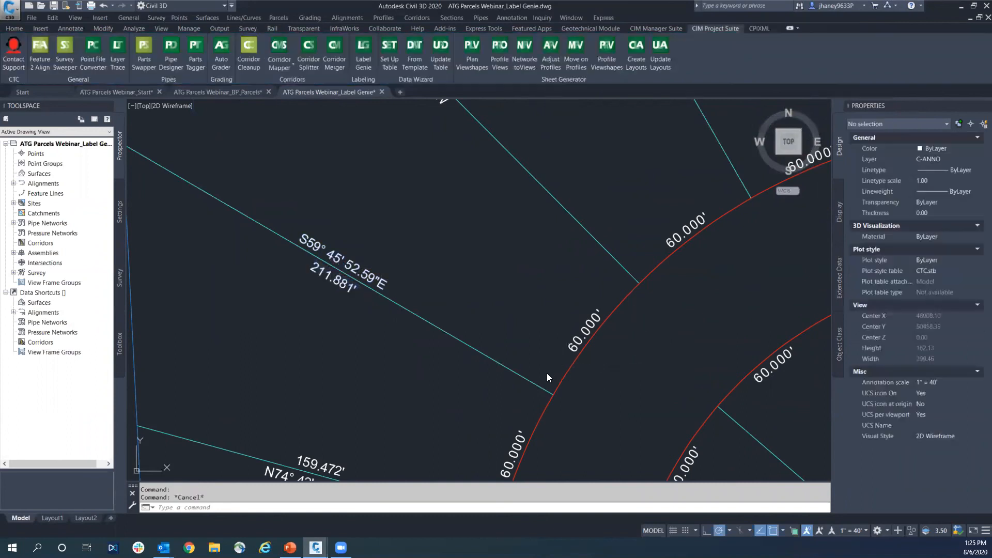
Stretch the street end of the side lot line north along the front curve to test its label, and move it back
{"action": "left_click", "coordinate": [547, 389]}
{"action": "left_click", "coordinate": [552, 394]}
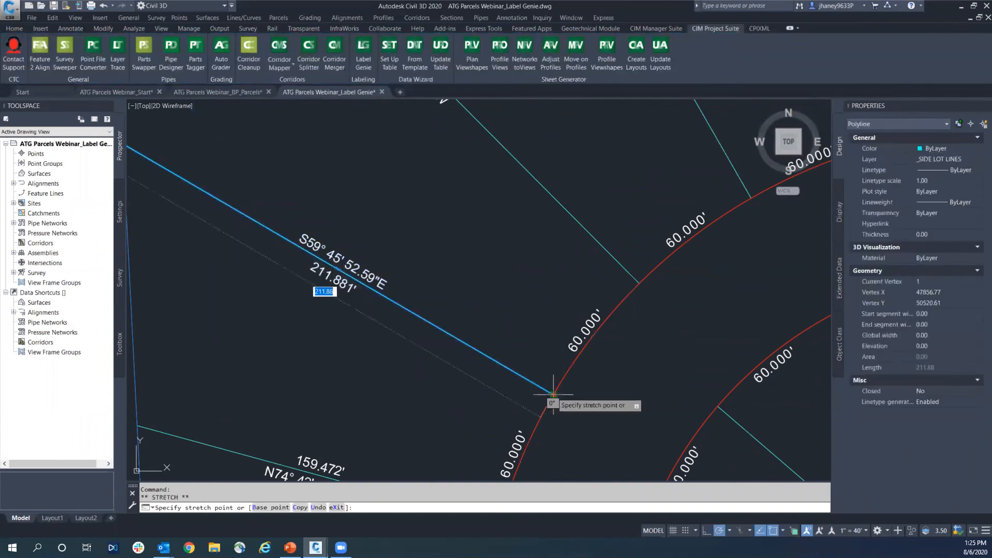
{"action": "left_click", "coordinate": [575, 341]}
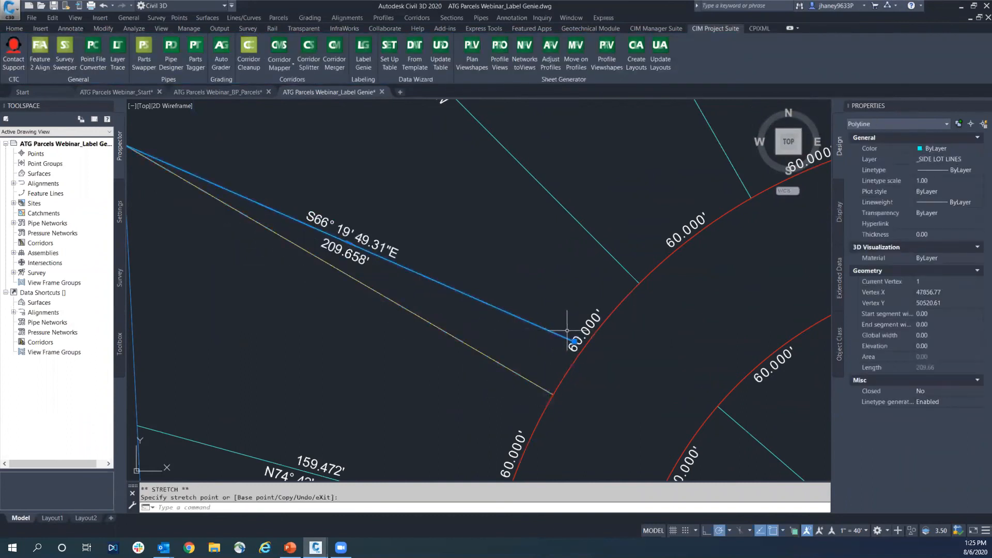
{"action": "left_click", "coordinate": [554, 393]}
{"action": "key", "text": "Escape"}
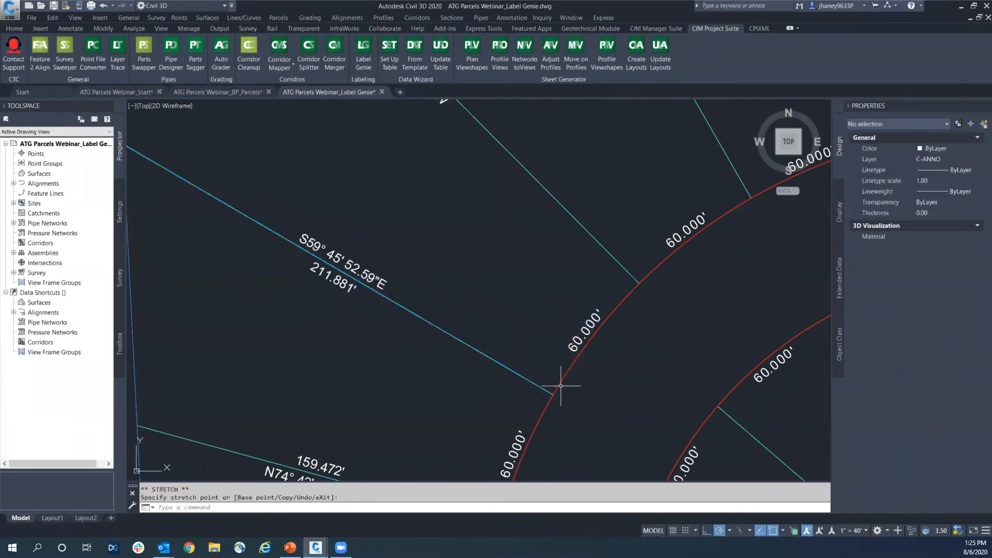
Stretch the adjoining ends of the two front lot curves to one shared point, making them about 44.3' and 75.7' long
{"action": "left_click", "coordinate": [563, 392]}
{"action": "left_click", "coordinate": [553, 394]}
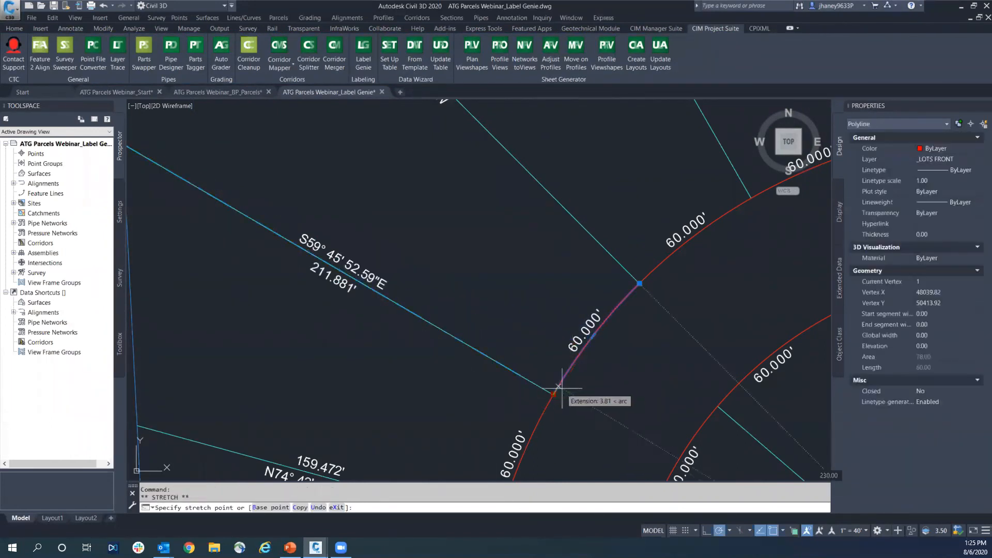
{"action": "left_click", "coordinate": [573, 363]}
{"action": "key", "text": "Escape"}
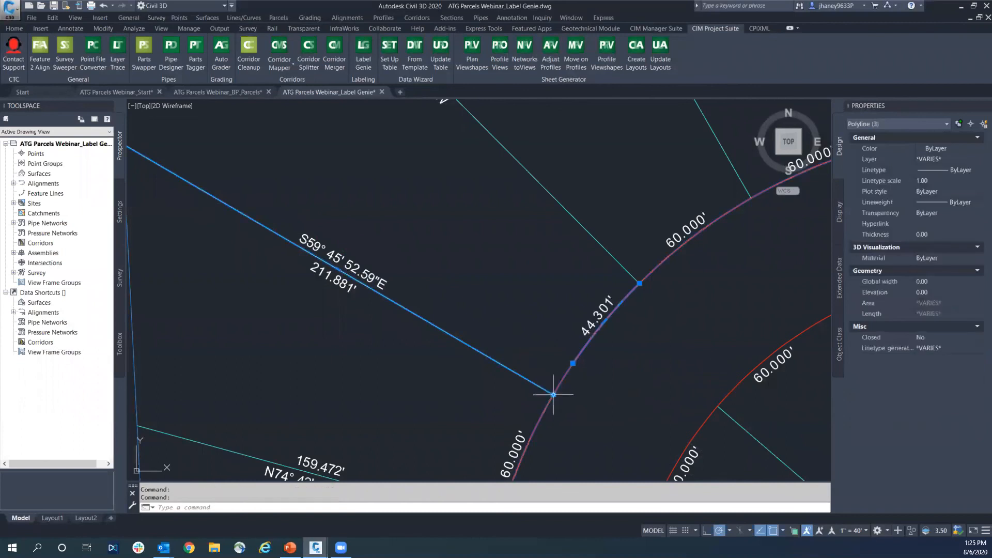
{"action": "left_click", "coordinate": [546, 407]}
{"action": "left_click", "coordinate": [554, 394]}
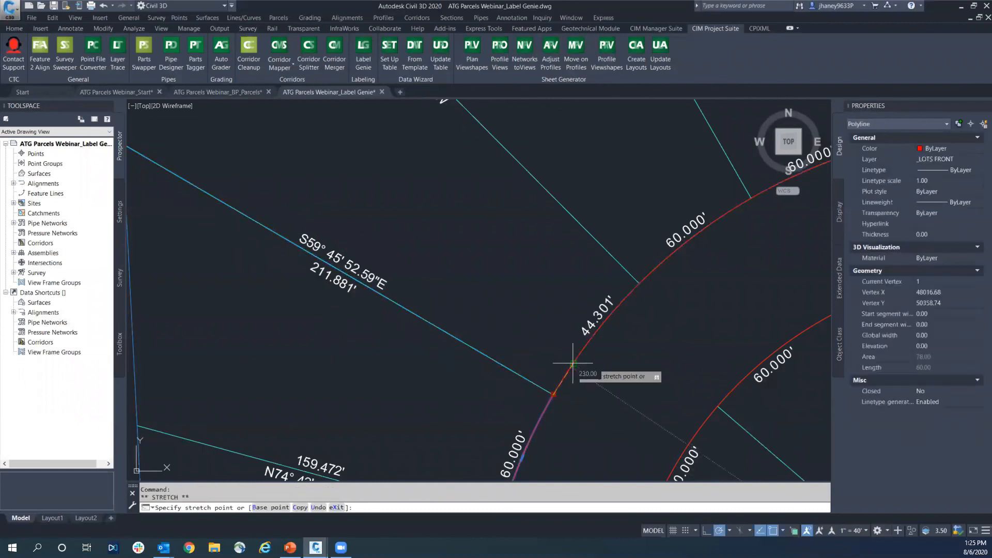
Stretch the side lot line's street end to the new junction of the two front lot curves and review the surrounding labels
{"action": "left_click", "coordinate": [541, 388]}
{"action": "left_click", "coordinate": [553, 394]}
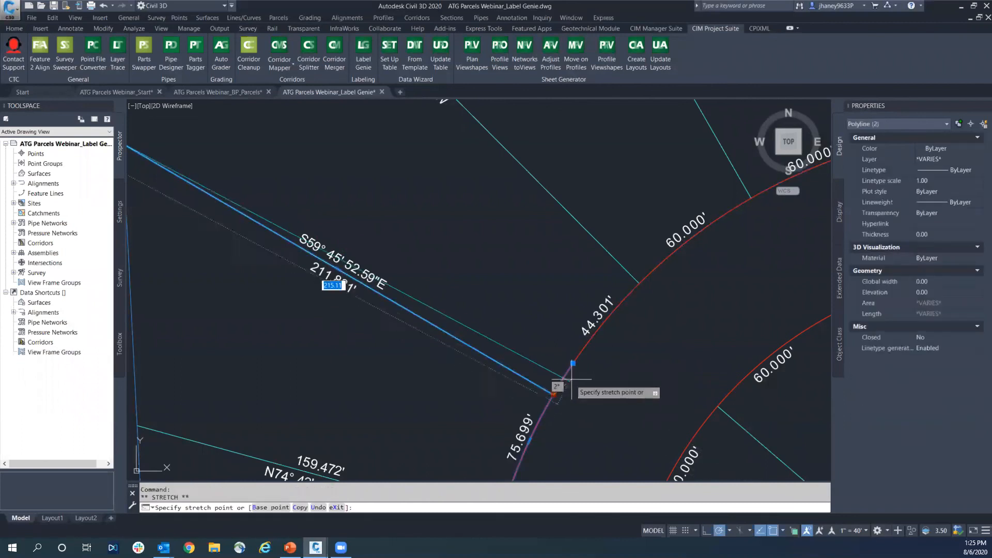
{"action": "left_click", "coordinate": [572, 364]}
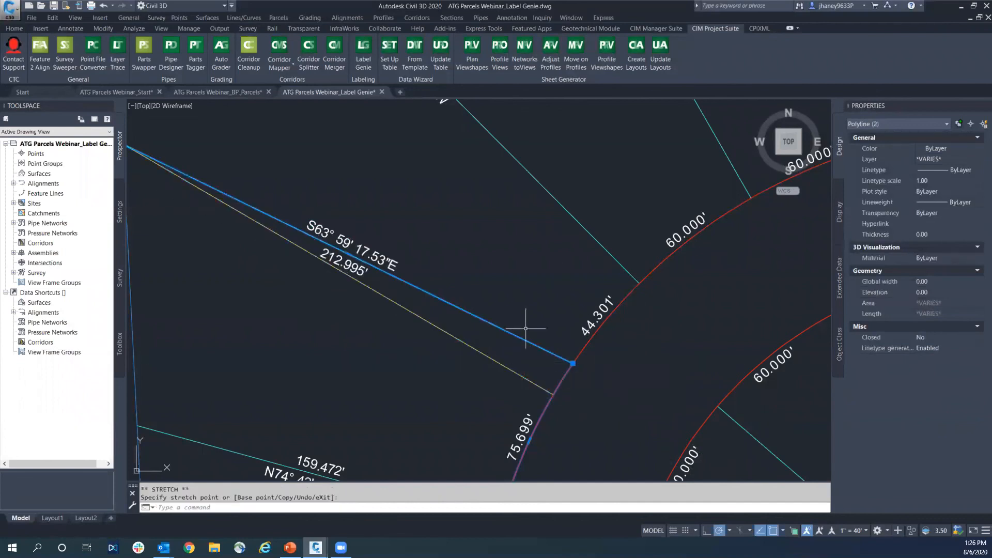
{"action": "key", "text": "Escape"}
{"action": "scroll", "coordinate": [491, 300], "scroll_direction": "down", "scroll_amount": 2}
{"action": "scroll", "coordinate": [465, 289], "scroll_direction": "down", "scroll_amount": 1}
{"action": "scroll", "coordinate": [443, 281], "scroll_direction": "down", "scroll_amount": 1}
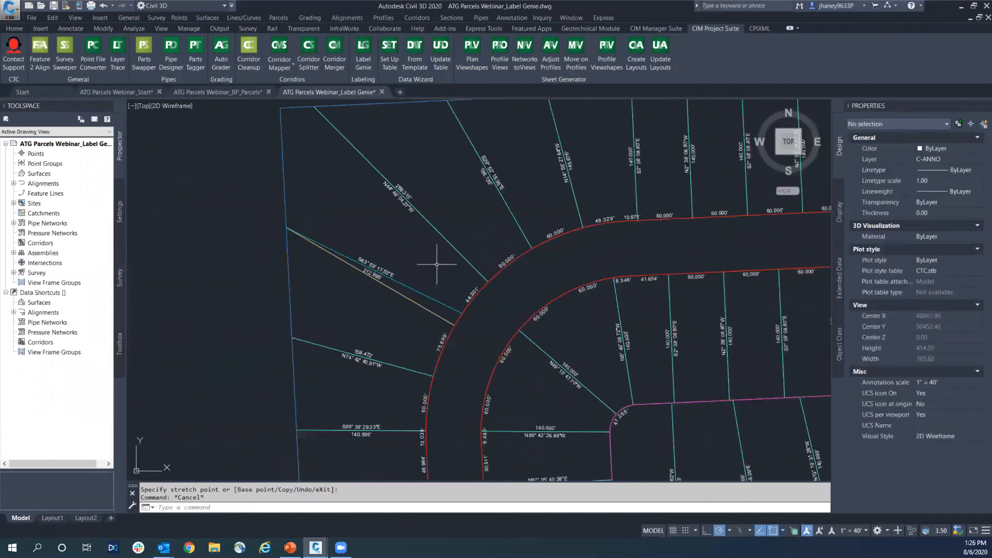
{"action": "scroll", "coordinate": [455, 235], "scroll_direction": "down", "scroll_amount": 2}
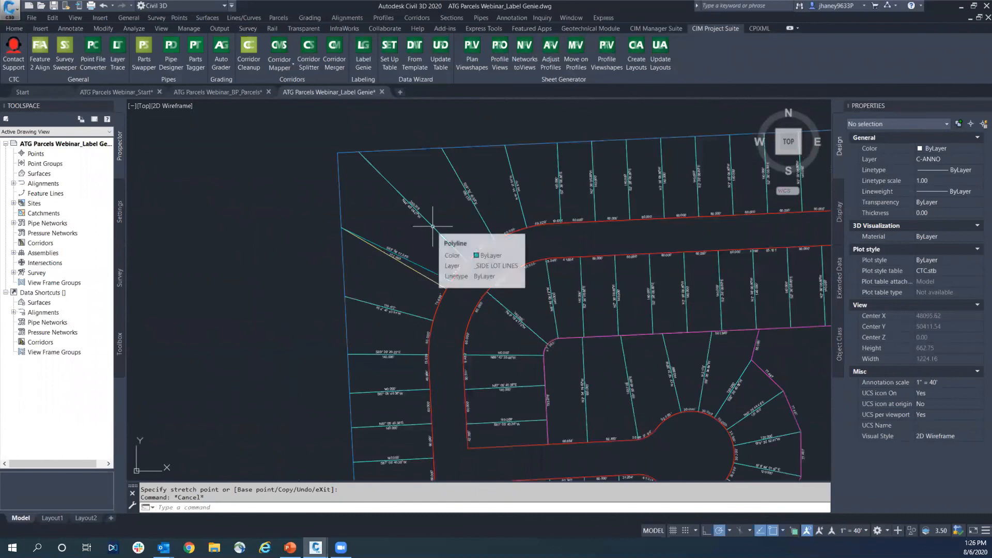
{"action": "middle_click_drag", "start_coordinate": [446, 199], "coordinate": [423, 177]}
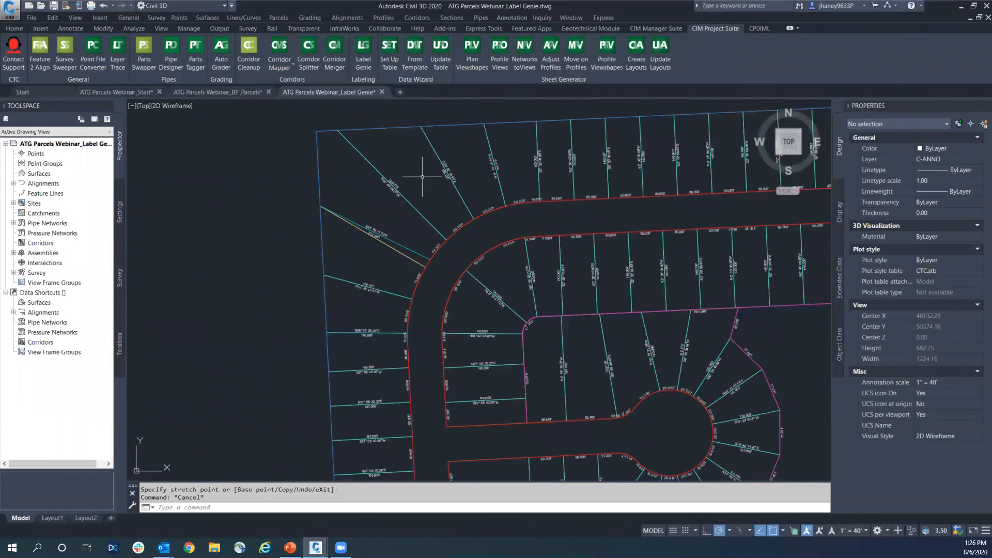
{"action": "scroll", "coordinate": [413, 199], "scroll_direction": "down", "scroll_amount": 1}
{"action": "key", "text": "Escape"}
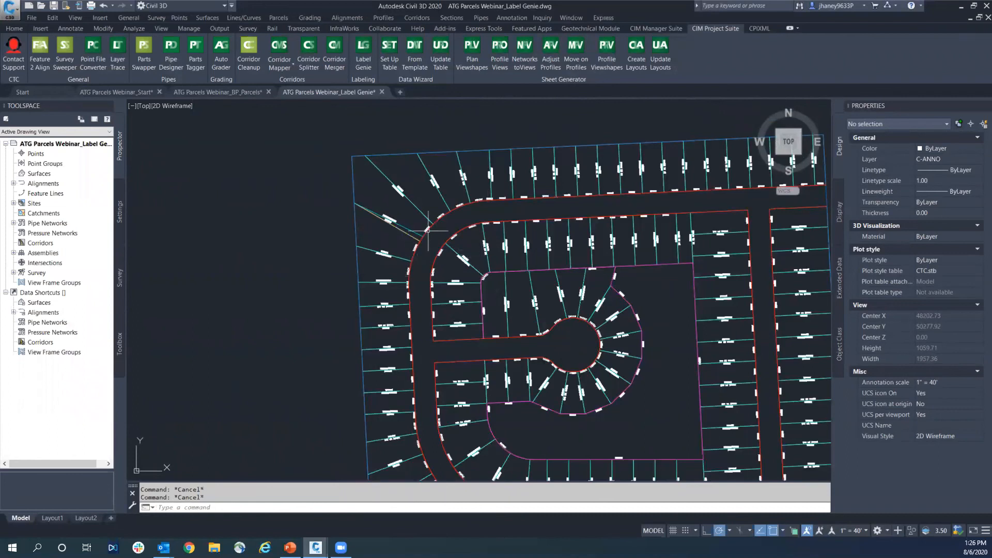
Switch to the ATG Parcels Webinar_BP_Parcels drawing and check the closed polyline of a lot at the northwestern curve, clearing the selection
{"action": "left_click", "coordinate": [217, 92]}
{"action": "scroll", "coordinate": [493, 267], "scroll_direction": "down", "scroll_amount": 6}
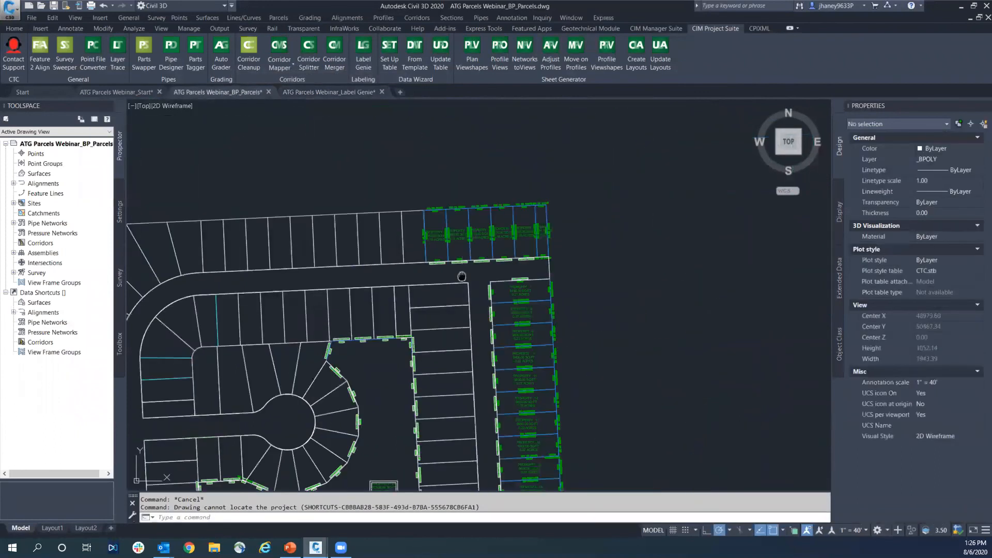
{"action": "key", "text": "Escape"}
{"action": "scroll", "coordinate": [358, 169], "scroll_direction": "up", "scroll_amount": 2}
{"action": "middle_click_drag", "start_coordinate": [359, 169], "coordinate": [520, 149]}
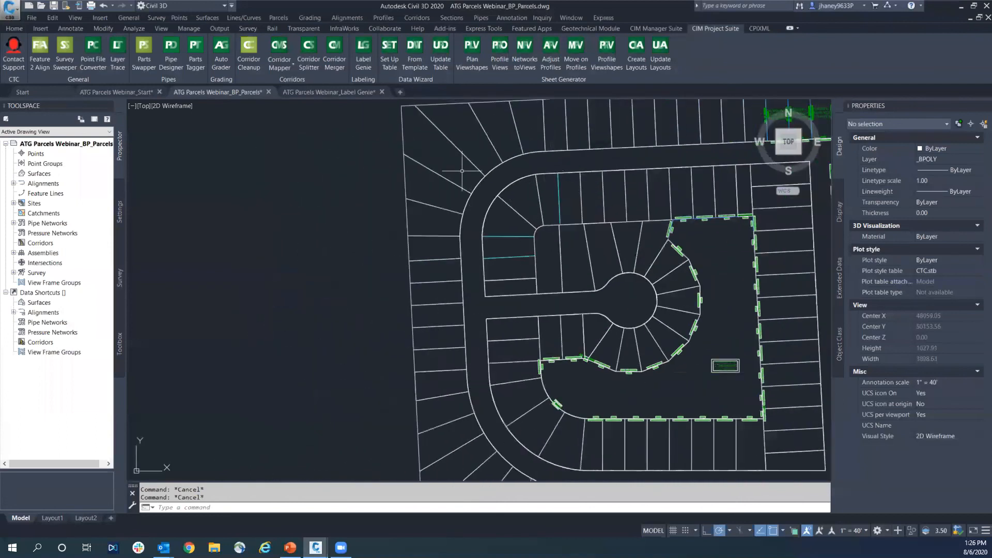
{"action": "left_click", "coordinate": [461, 149]}
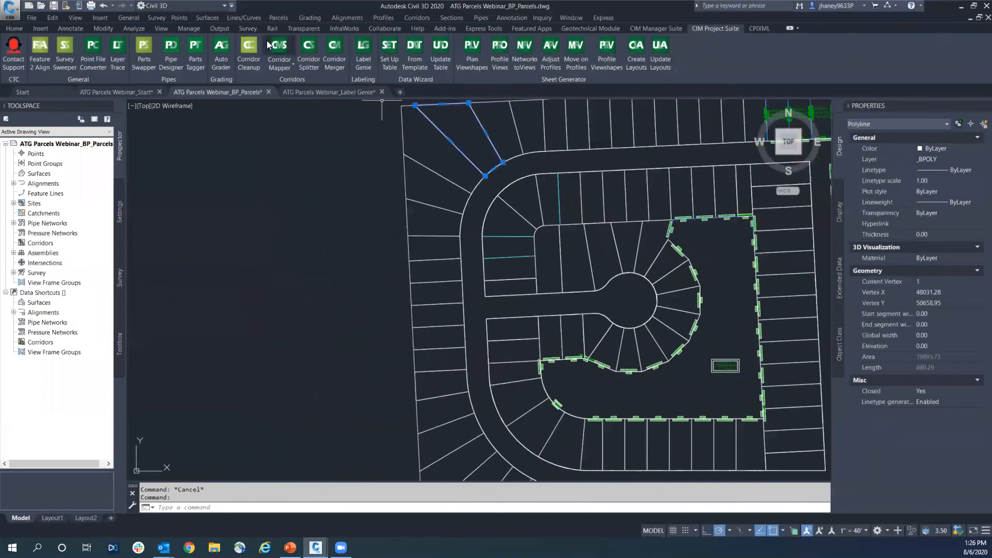
{"action": "key", "text": "Escape"}
Create Property-style parcels in the Subdivision site from the four northwestern lot polylines, with automatic segment labels and existing entities erased
{"action": "left_click", "coordinate": [14, 29]}
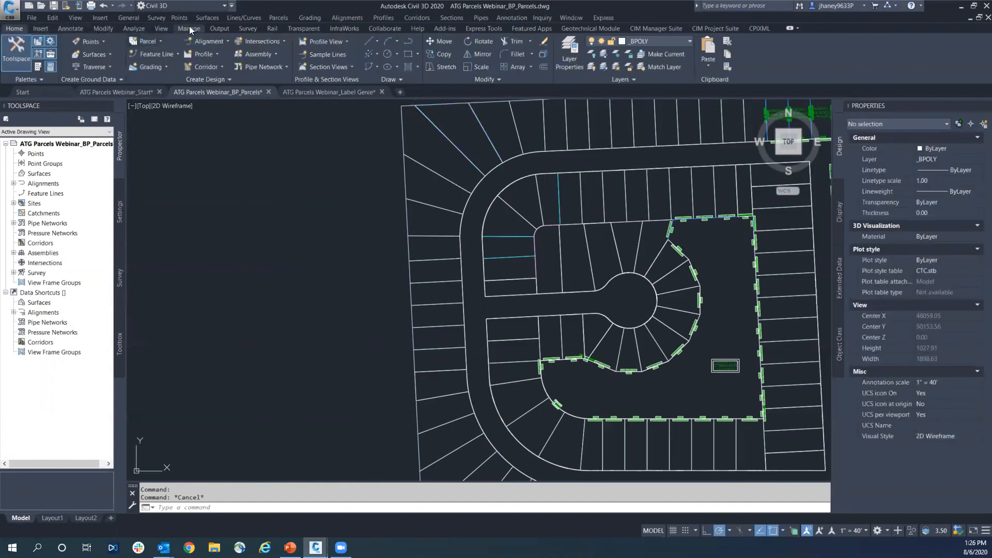
{"action": "left_click", "coordinate": [161, 41]}
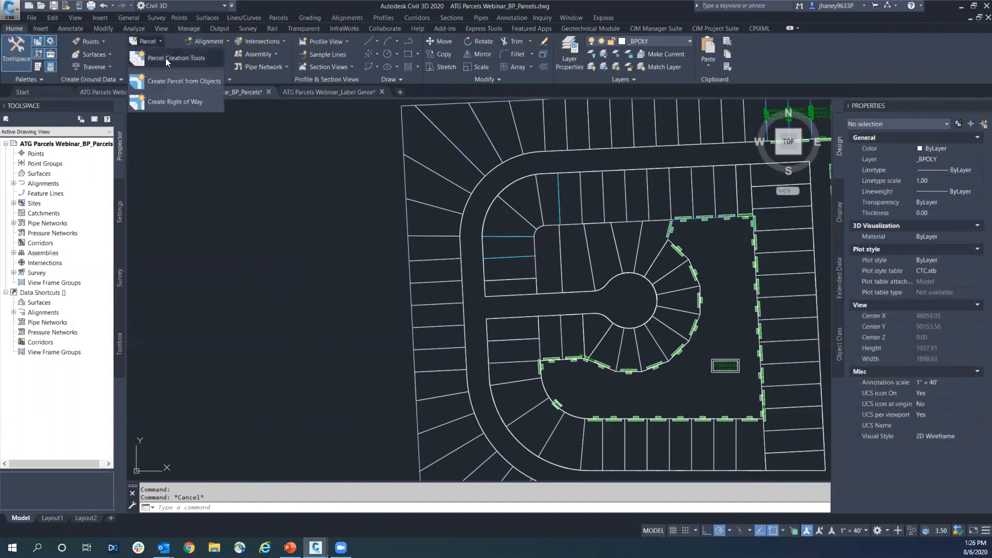
{"action": "left_click", "coordinate": [208, 82]}
{"action": "left_click", "coordinate": [494, 166]}
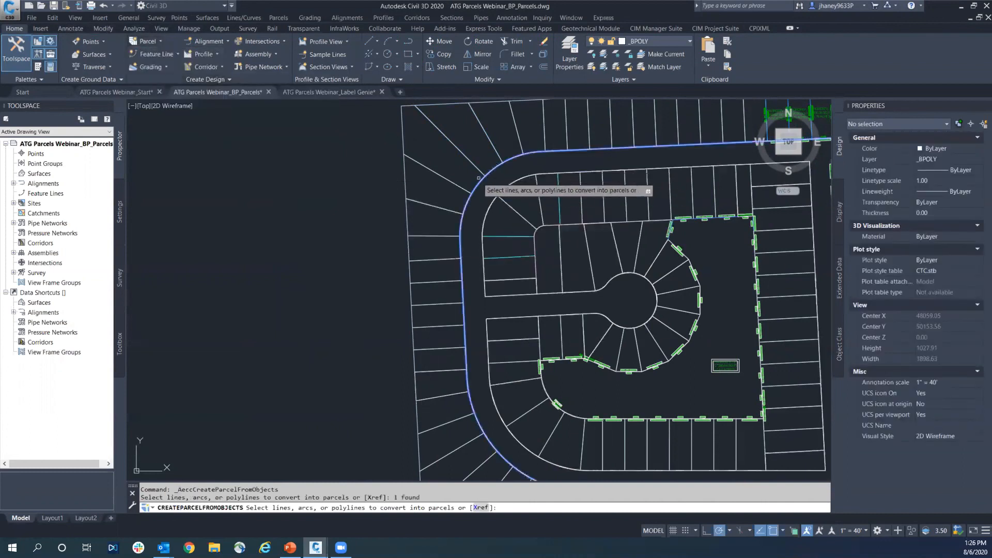
{"action": "key", "text": "Escape"}
{"action": "key", "text": "Return"}
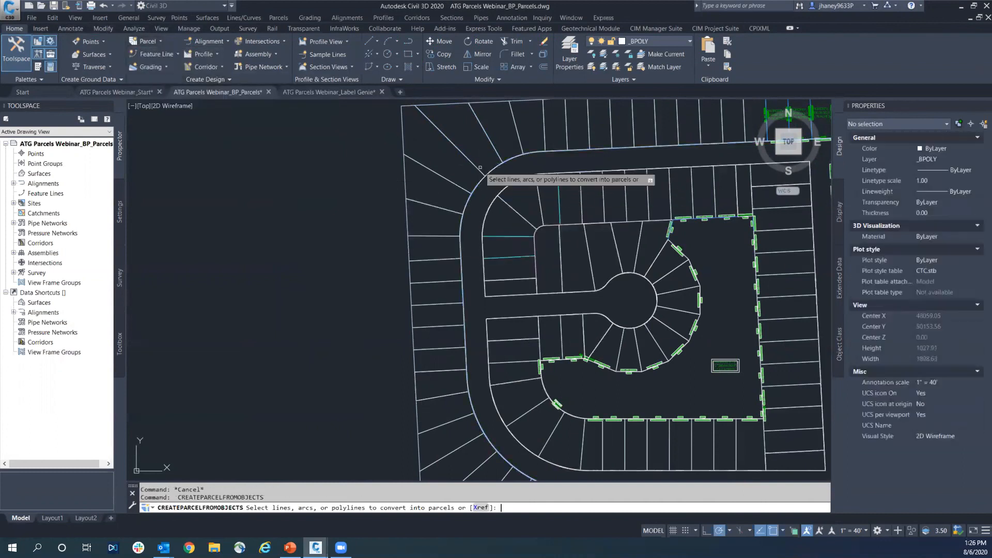
{"action": "left_click", "coordinate": [447, 179]}
{"action": "left_click", "coordinate": [445, 209]}
{"action": "left_click", "coordinate": [466, 214]}
{"action": "key", "text": "Return"}
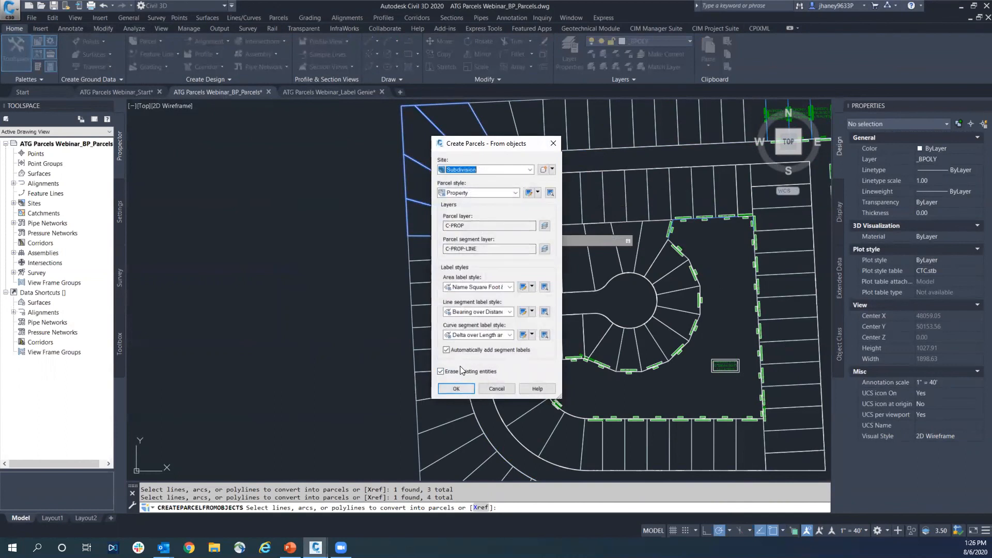
{"action": "left_click", "coordinate": [457, 387]}
{"action": "scroll", "coordinate": [406, 223], "scroll_direction": "up", "scroll_amount": 5}
{"action": "middle_click_drag", "start_coordinate": [432, 167], "coordinate": [388, 294]}
{"action": "key", "text": "Escape"}
{"action": "left_click", "coordinate": [356, 227]}
{"action": "left_click", "coordinate": [357, 229]}
{"action": "left_click", "coordinate": [361, 205]}
{"action": "middle_click_drag", "start_coordinate": [508, 316], "coordinate": [488, 331]}
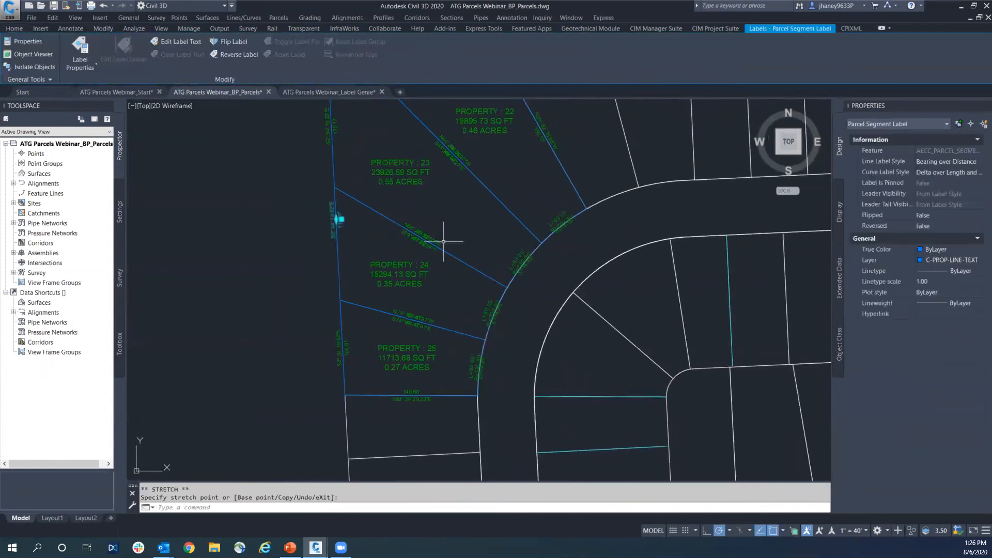
{"action": "key", "text": "Escape"}
Select the segments of parcels Property 23 and 24, stretch their shared rear corner inward, and check the area and segment labels
{"action": "scroll", "coordinate": [362, 205], "scroll_direction": "up", "scroll_amount": 2}
{"action": "left_click", "coordinate": [352, 197]}
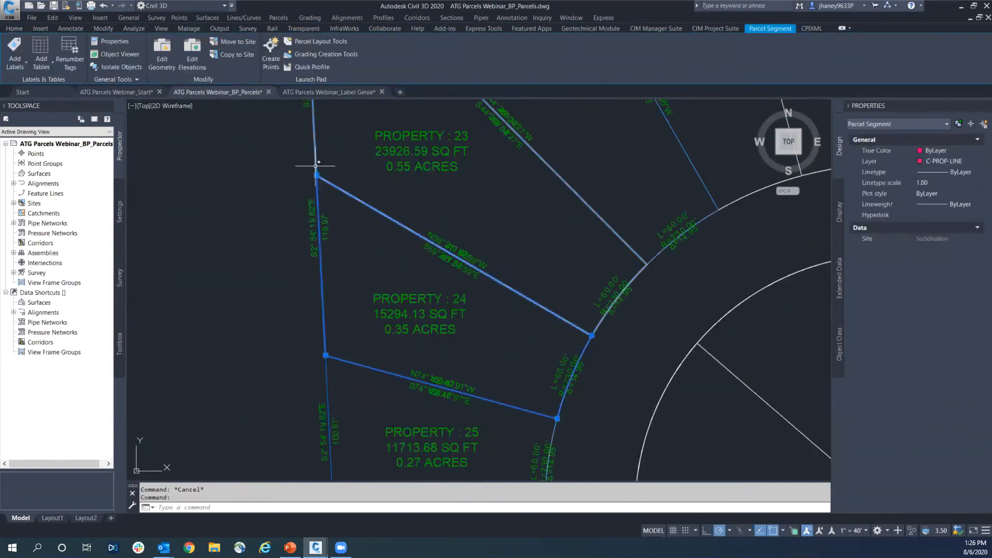
{"action": "left_click", "coordinate": [331, 183]}
{"action": "middle_click_drag", "start_coordinate": [347, 170], "coordinate": [308, 236]}
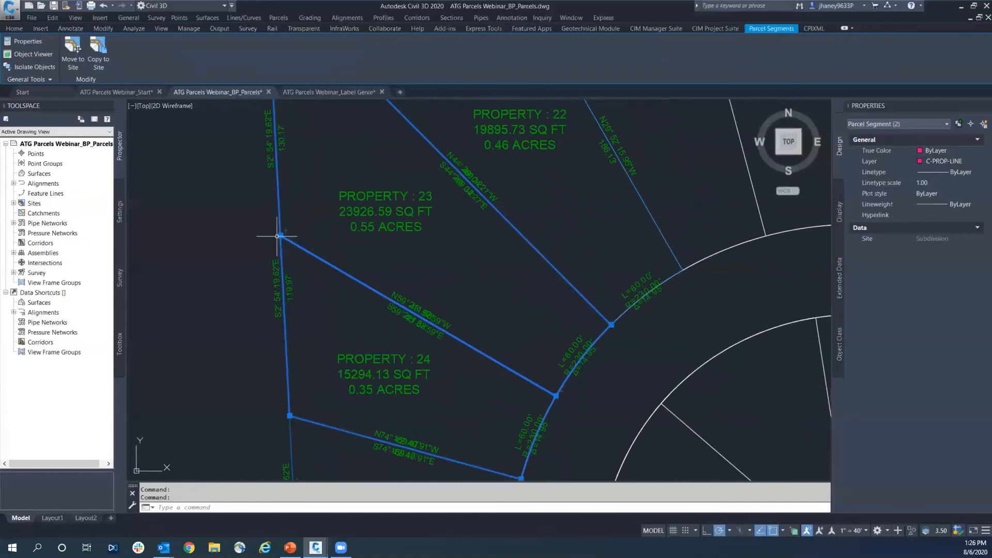
{"action": "left_click", "coordinate": [281, 236]}
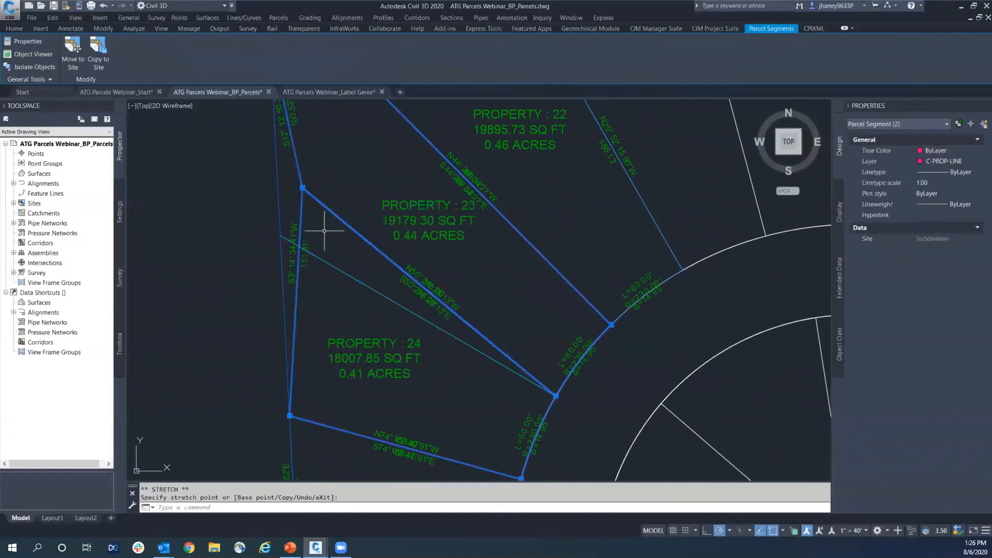
{"action": "scroll", "coordinate": [324, 231], "scroll_direction": "down", "scroll_amount": 2}
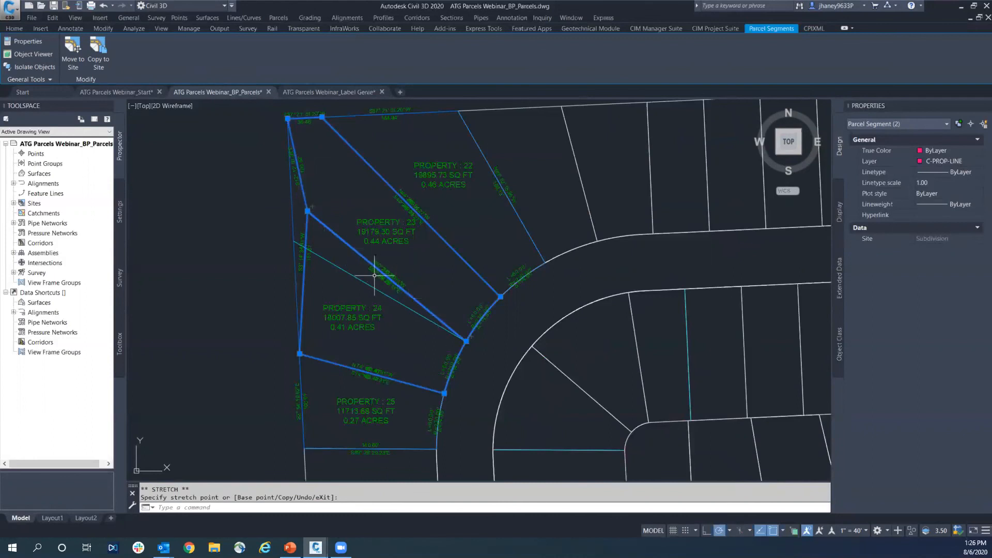
{"action": "scroll", "coordinate": [383, 269], "scroll_direction": "up", "scroll_amount": 3}
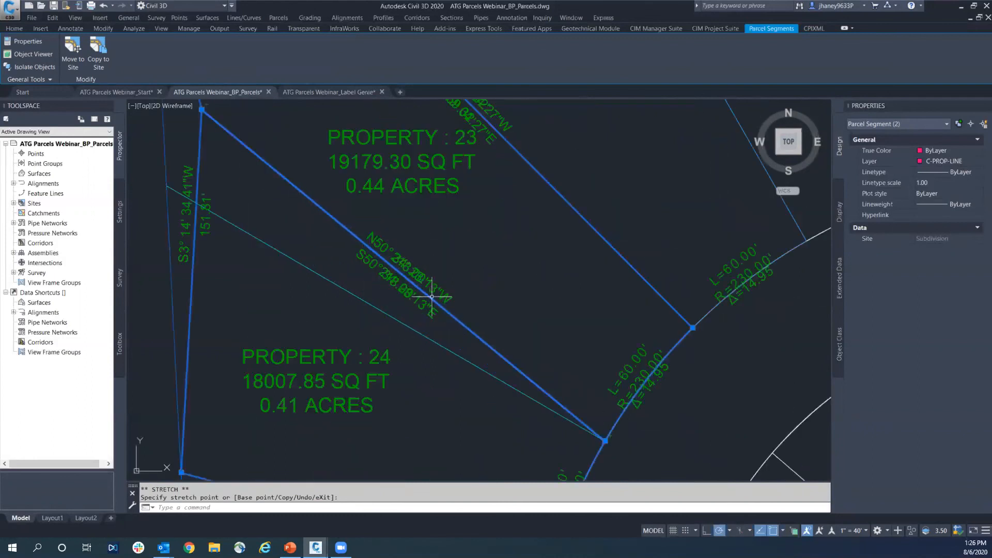
Undo the stretch of the rear corner shared by Property 23 and 24
{"action": "key", "text": "Escape"}
{"action": "key", "text": "ctrl+z"}
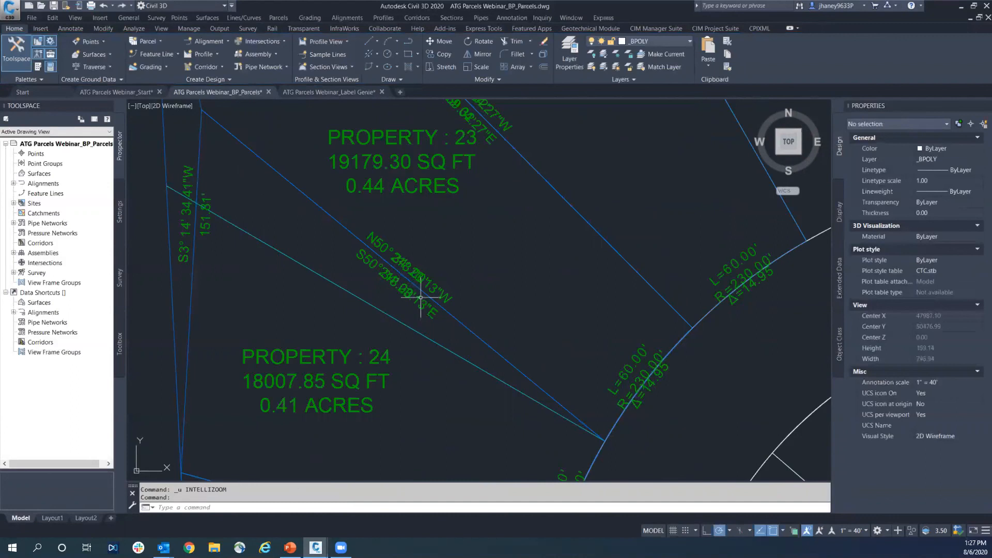
{"action": "scroll", "coordinate": [447, 266], "scroll_direction": "down", "scroll_amount": 8}
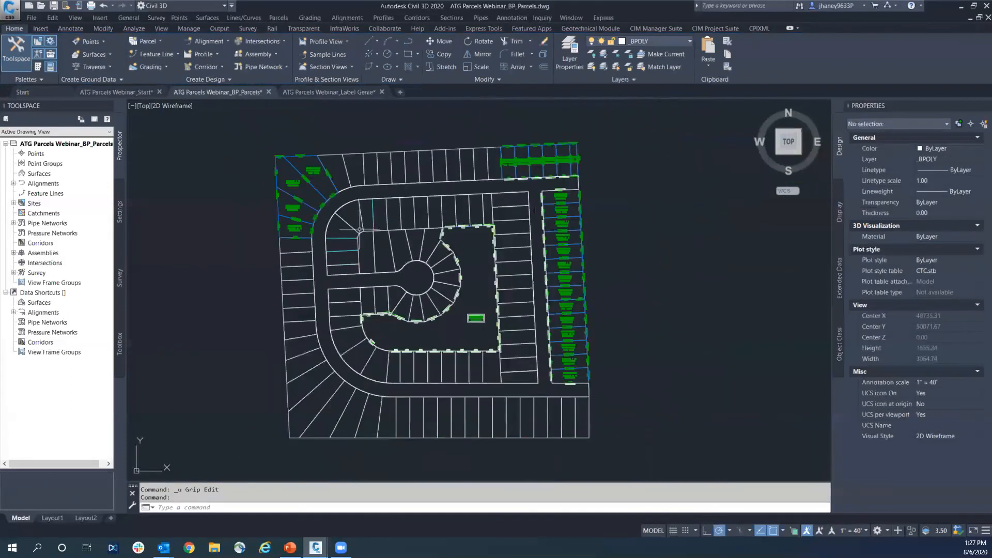
{"action": "middle_click_drag", "start_coordinate": [350, 225], "coordinate": [378, 225]}
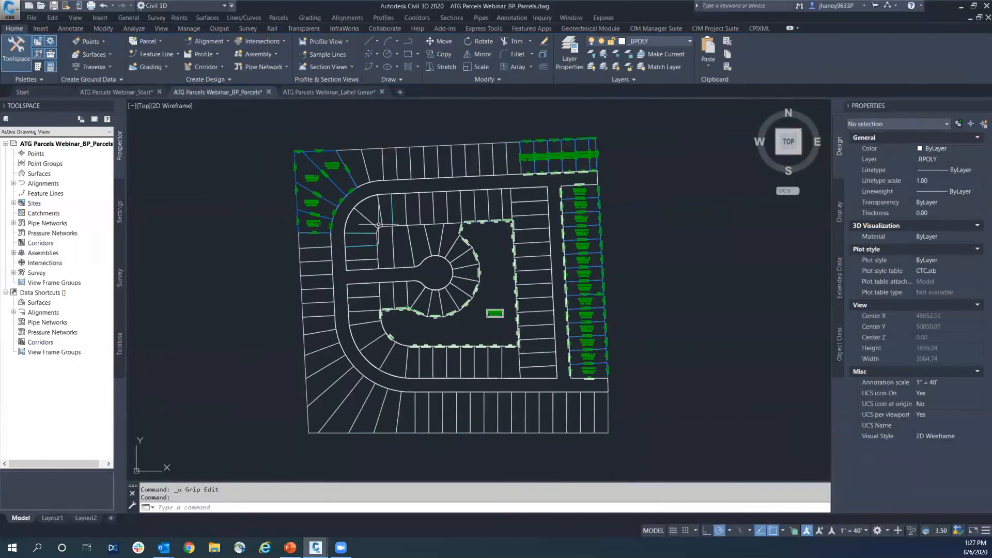